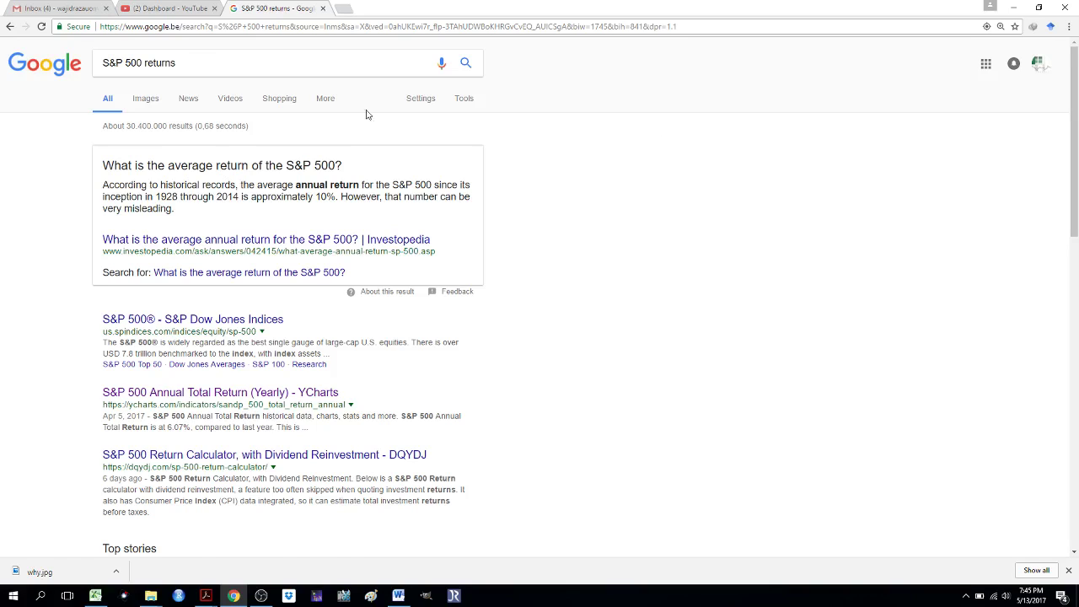
Switch to the ^GSPC workbook in Excel and delete column H with the calculated returns beside Volume
left_click(183, 62)
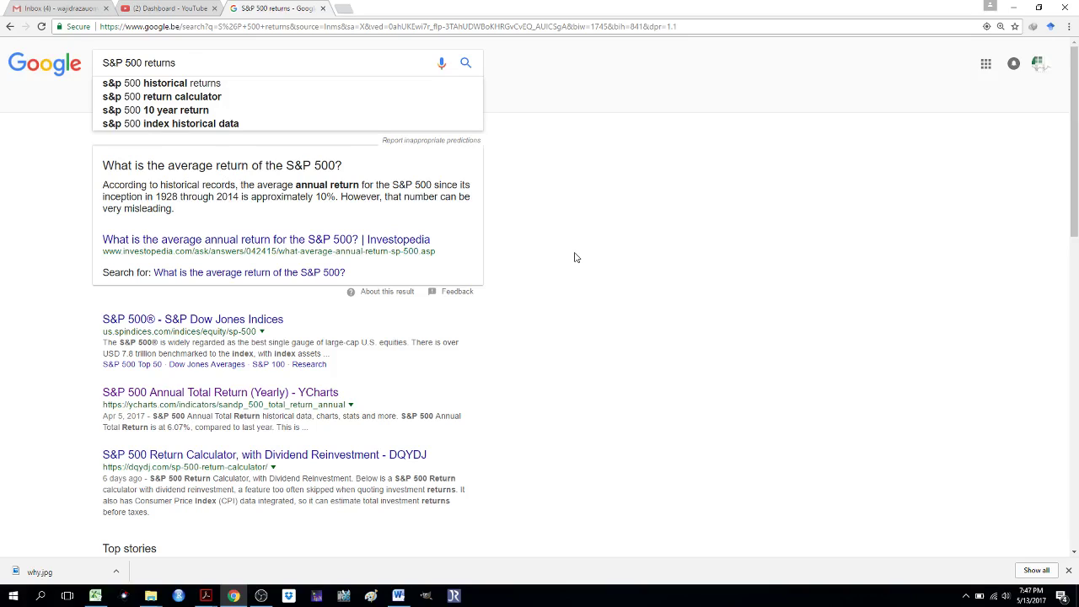
left_click(99, 598)
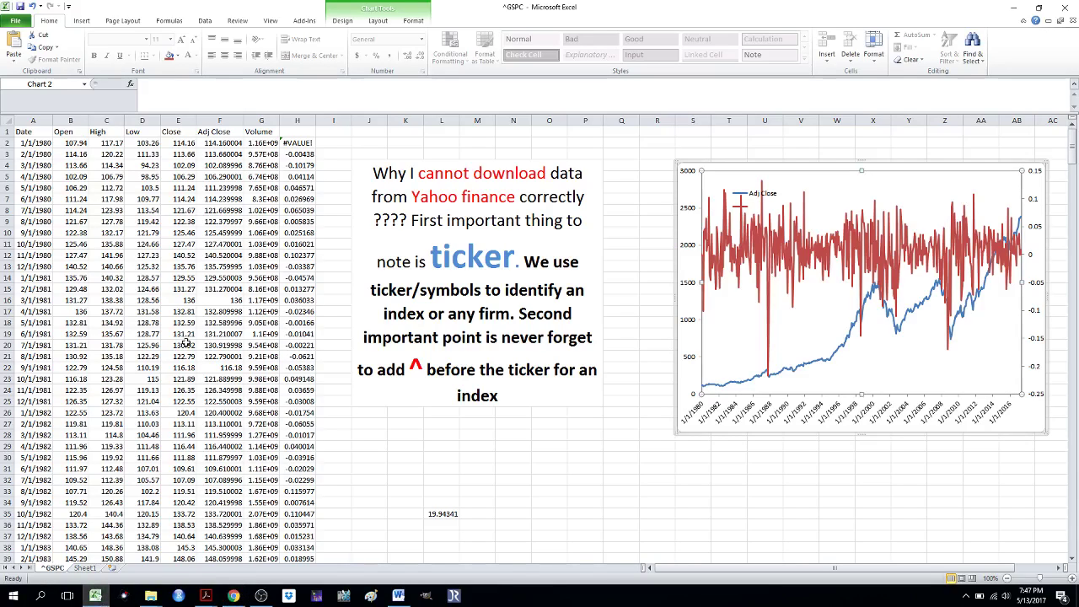
left_click(1042, 578)
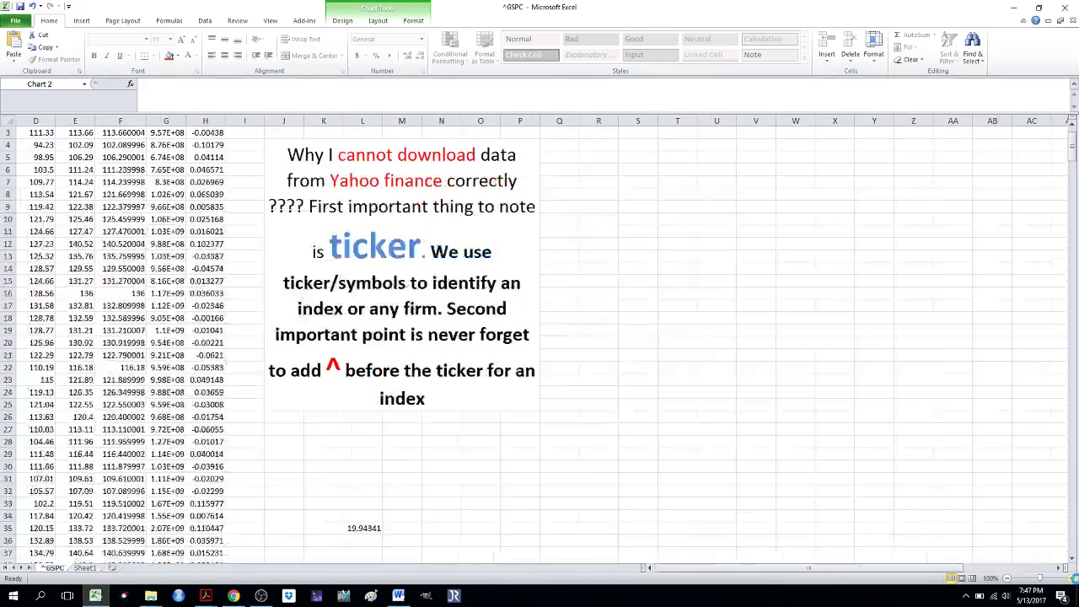
left_click(1064, 578)
left_click(1065, 579)
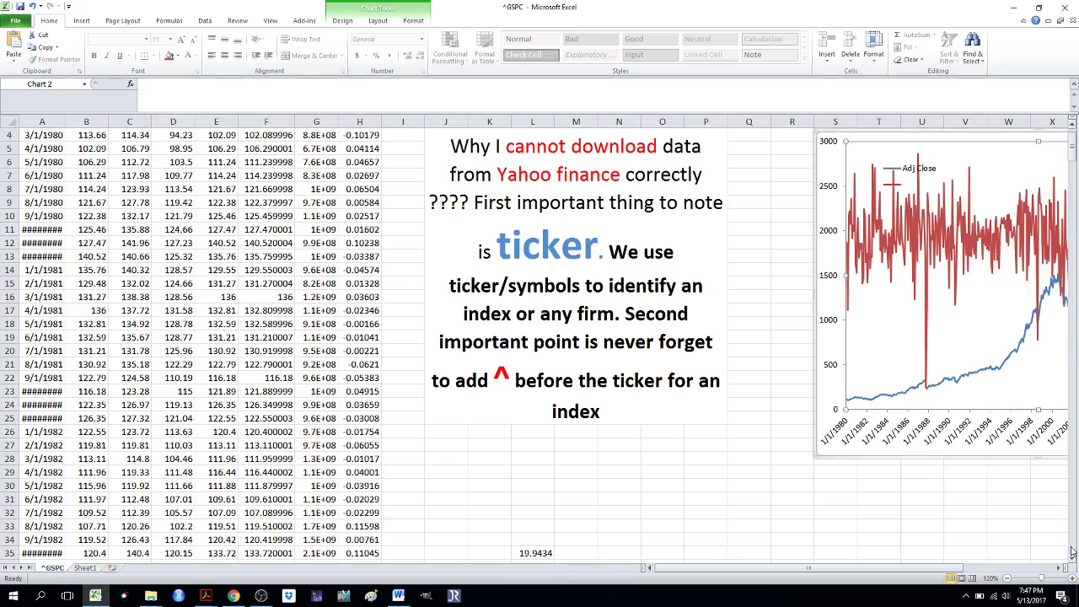
left_click(1066, 579)
left_click(1073, 580)
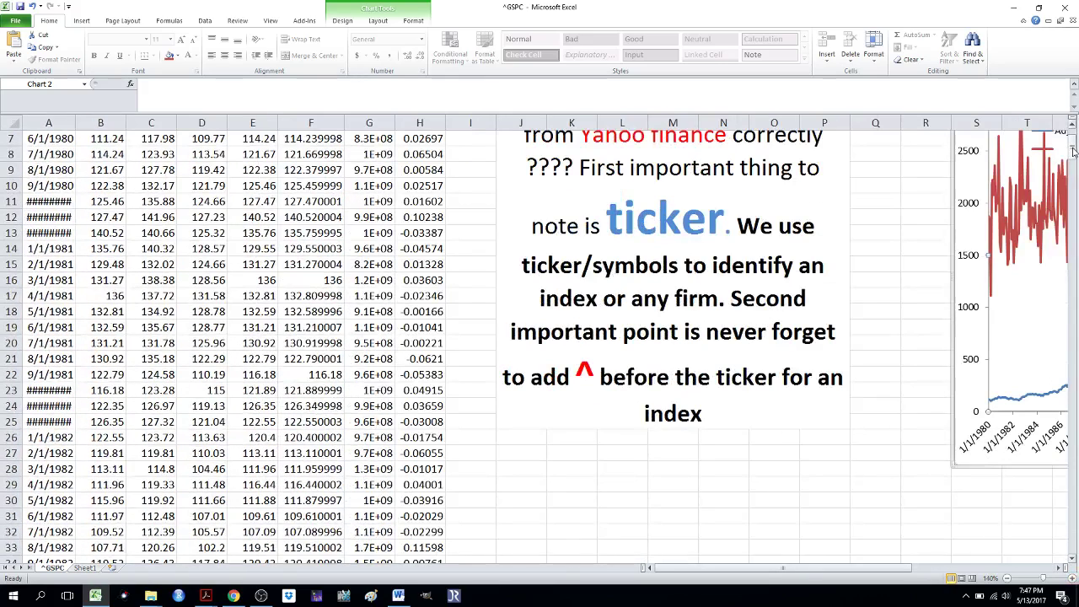
scroll(1073, 149, "up", 2)
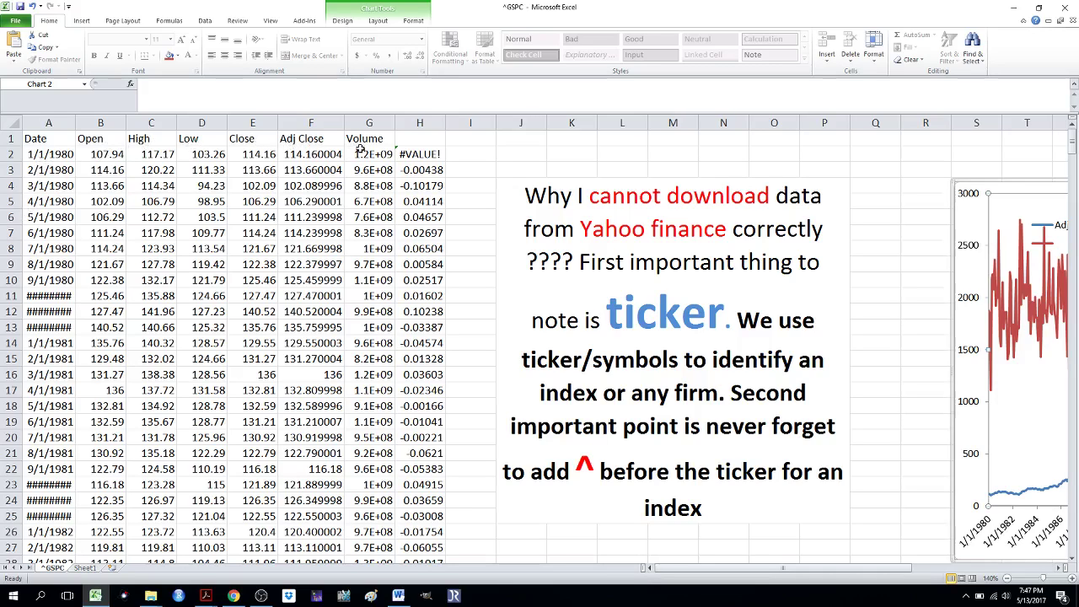
right_click(430, 123)
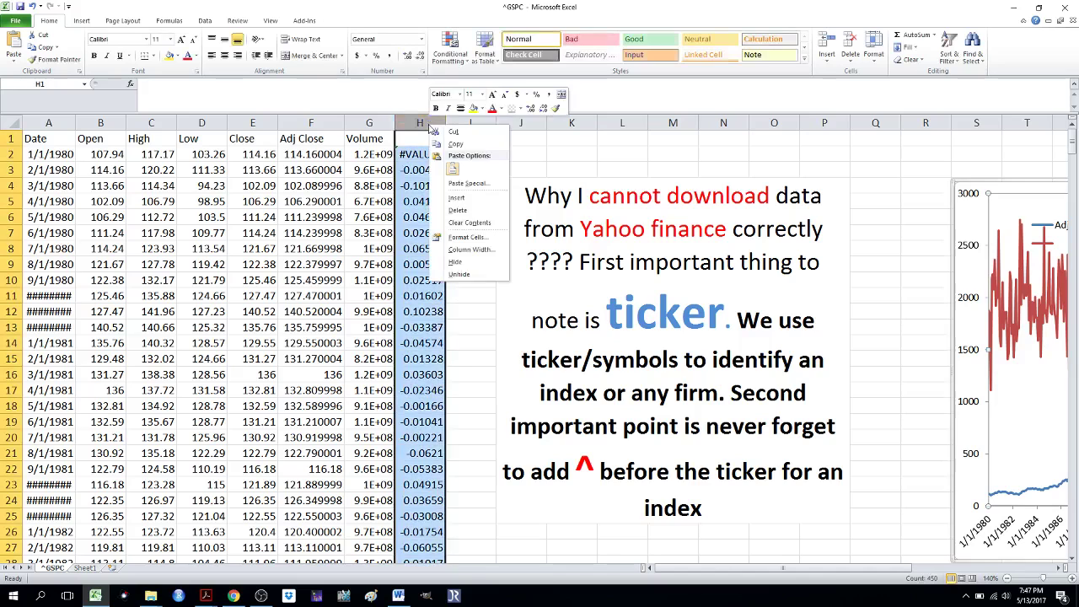
left_click(457, 210)
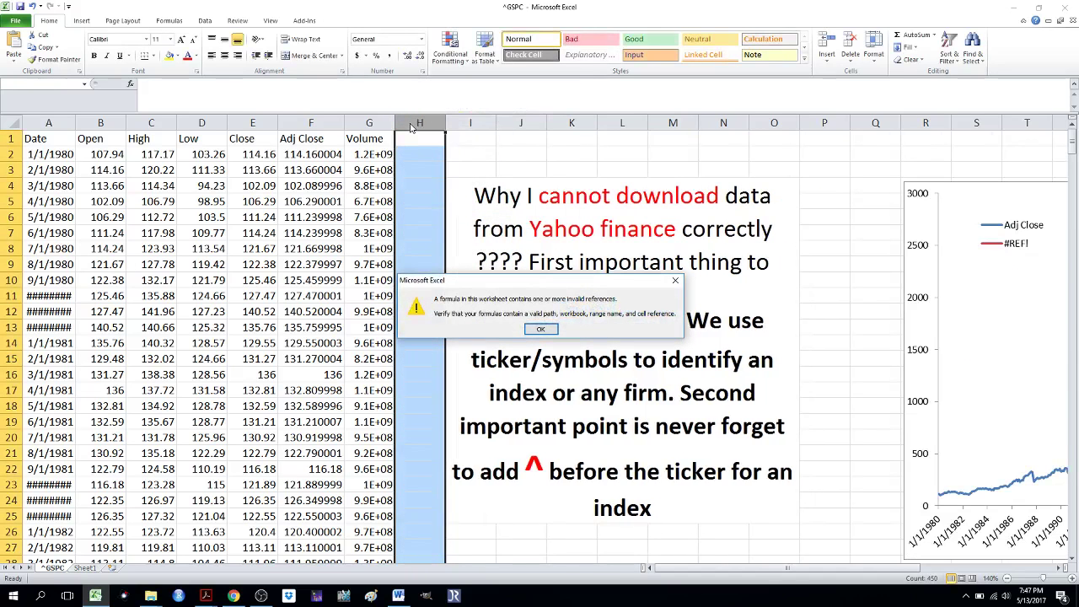
left_click(674, 280)
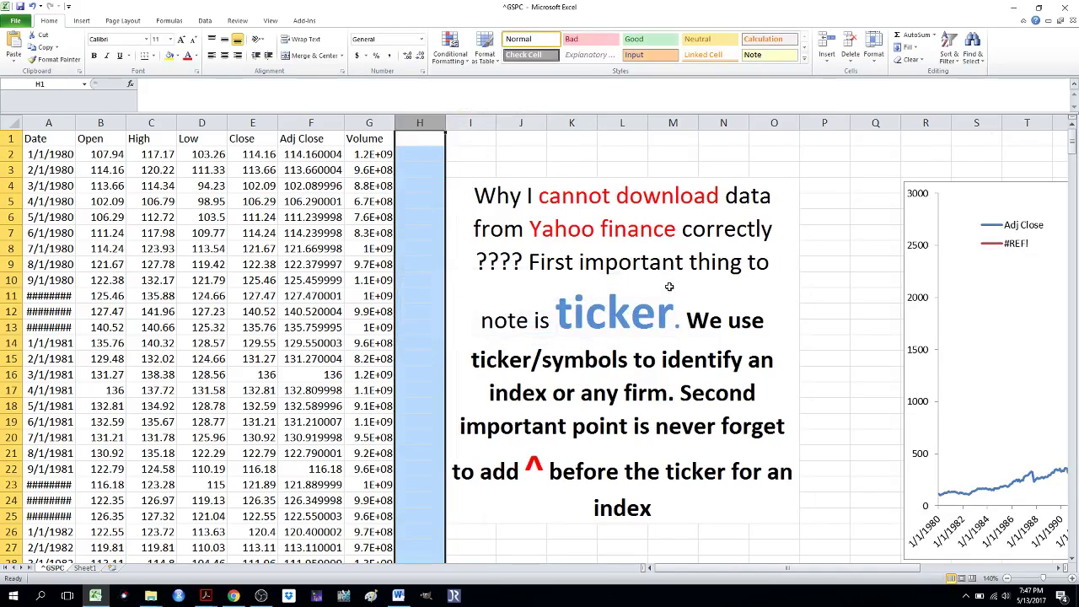
Insert a blank column at H, between the Volume data and the text note
left_click(523, 166)
left_click(419, 123)
right_click(419, 123)
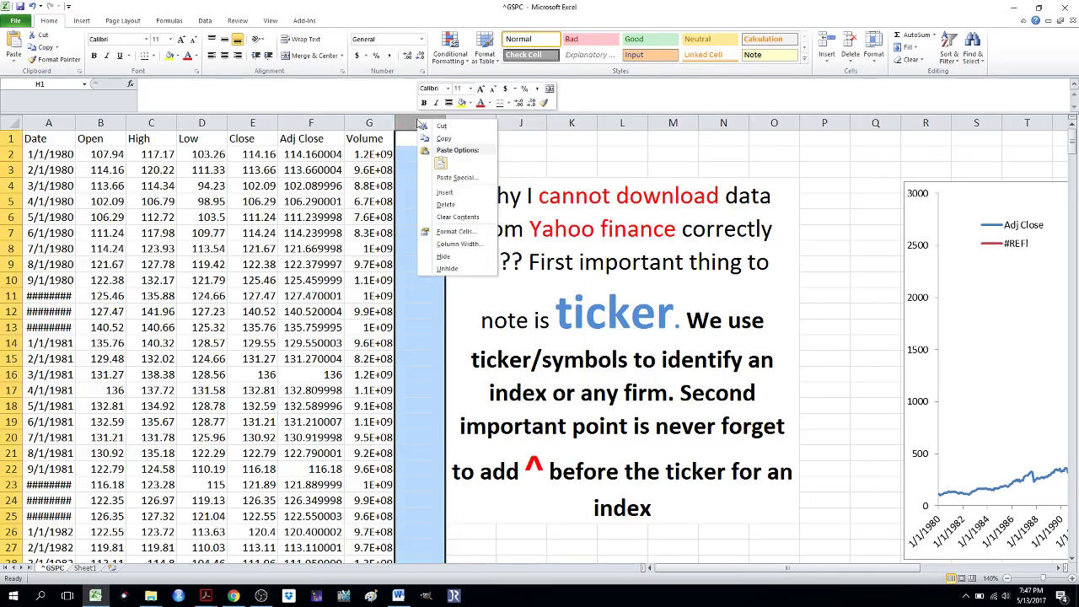
left_click(447, 193)
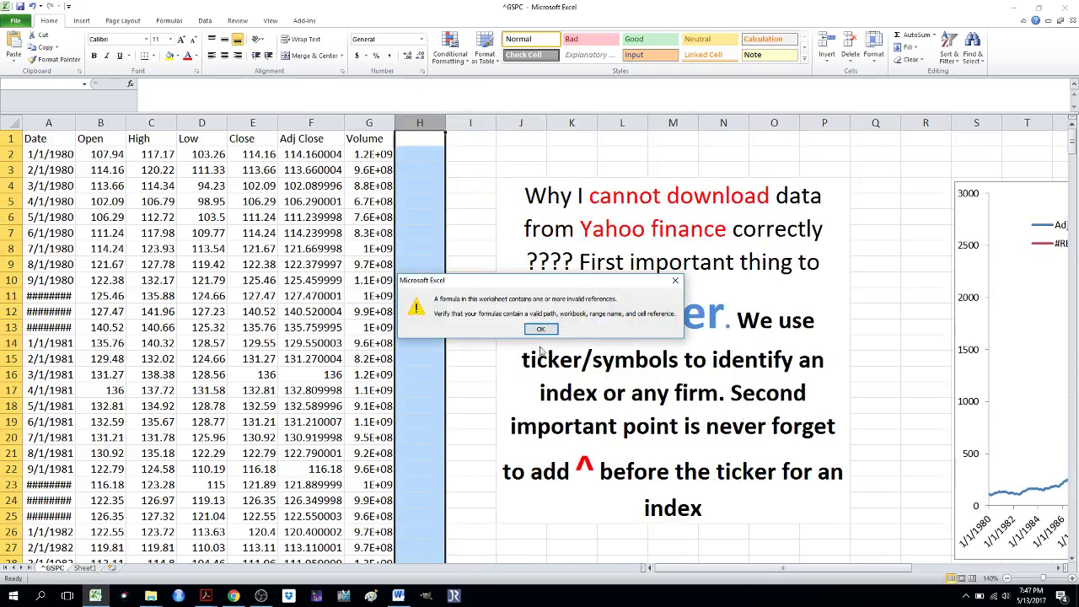
left_click(675, 280)
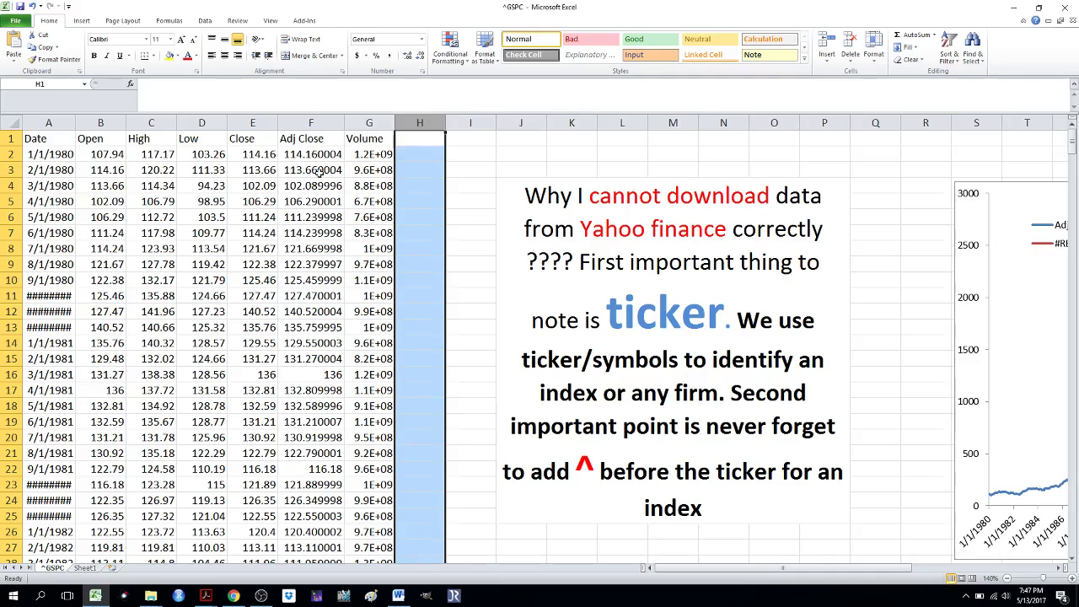
Copy the full price table A1:G451, from Date to Volume, into Sheet1 starting at cell A1
left_click(44, 138)
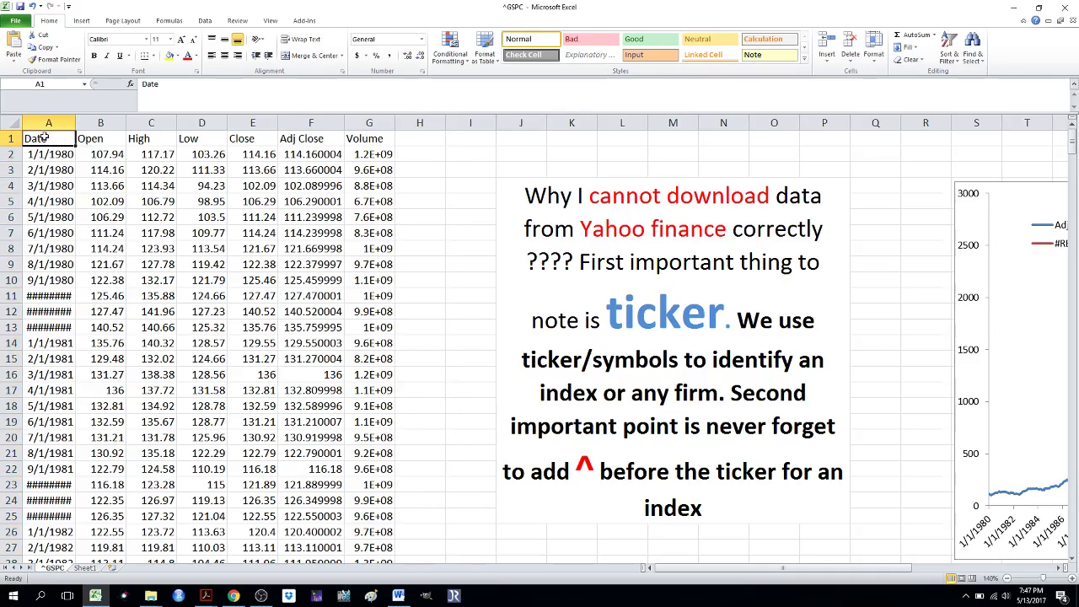
key("shift+Right")
key("shift+Right")
key("shift+Right")
key("shift+Right")
key("shift+Right")
key("shift+Right")
key("ctrl+shift+Down")
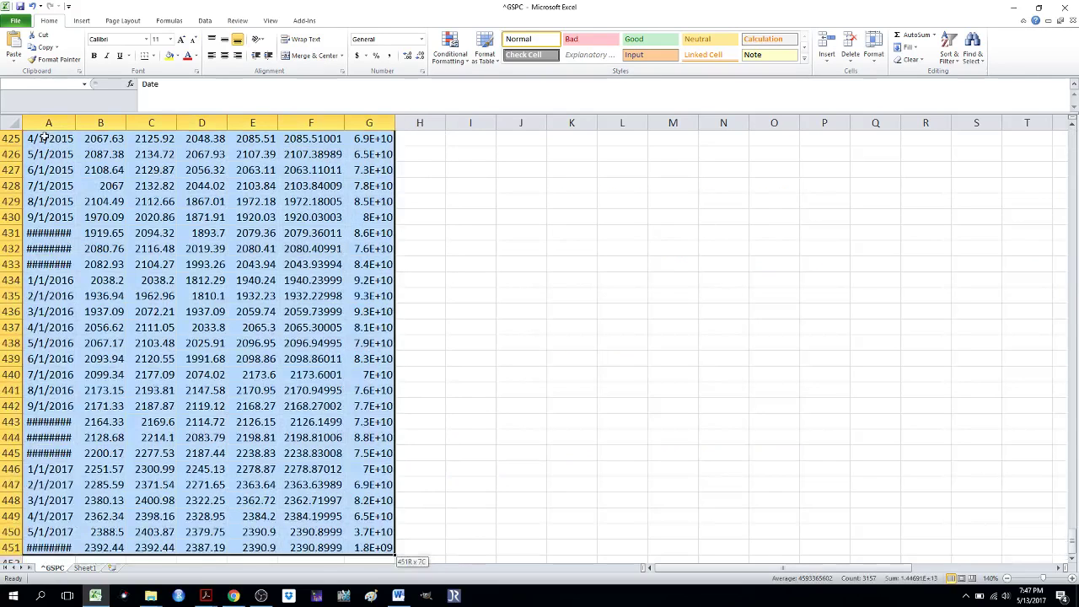
key("ctrl+c")
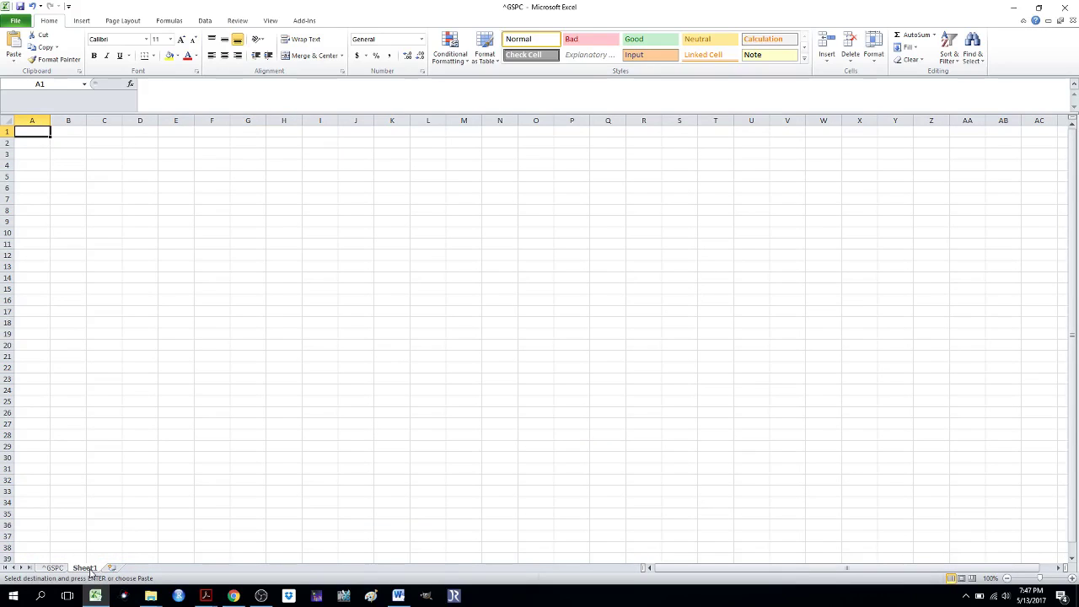
key("ctrl+v")
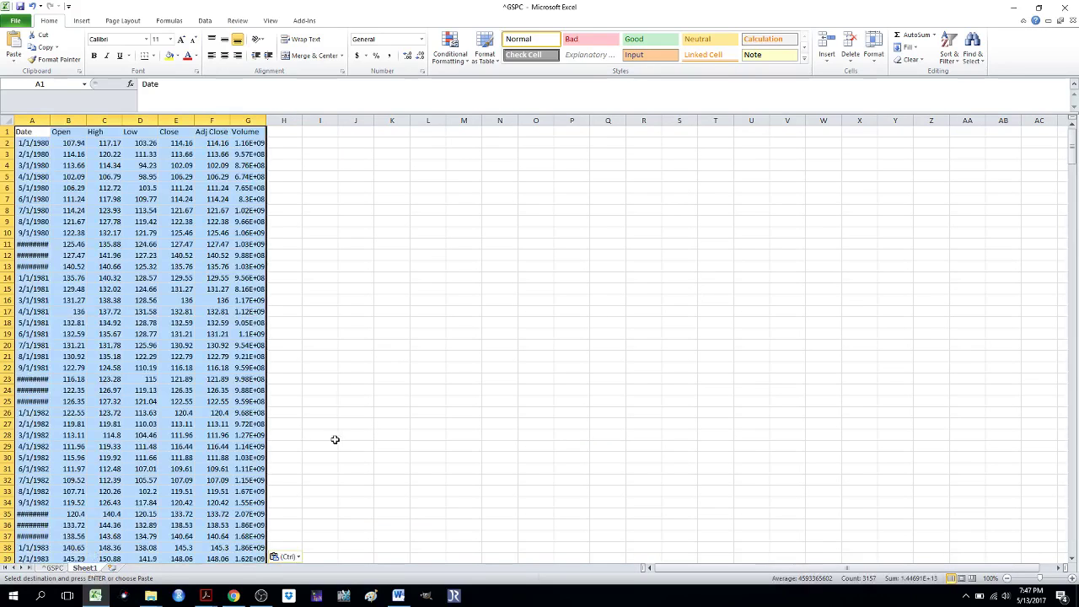
left_click(350, 323)
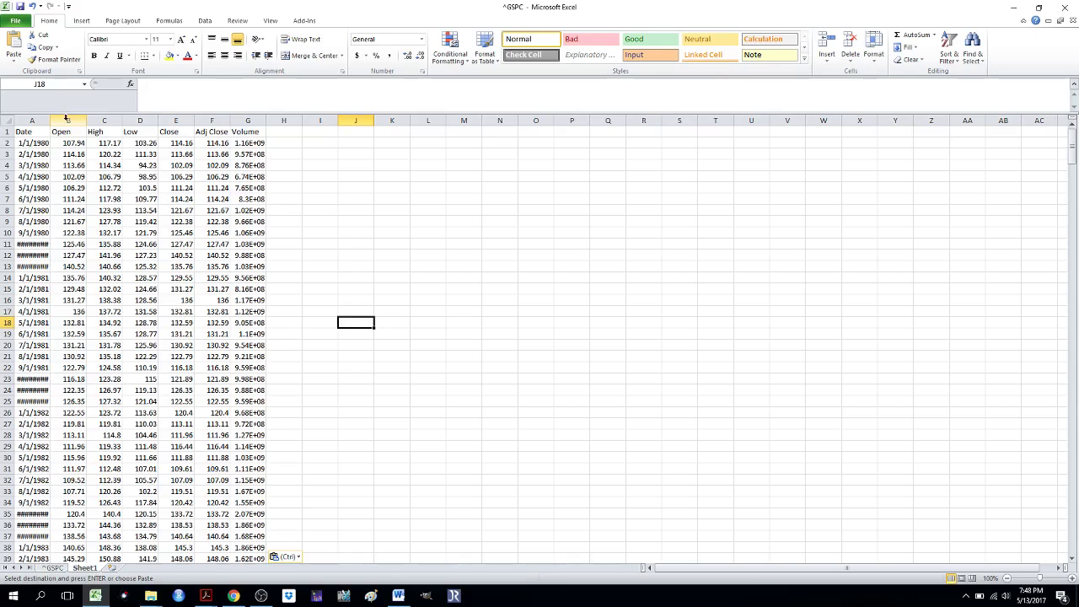
Delete the Open, High, Low, Close and Volume columns from Sheet1, leaving only Date and Adj Close
left_click_drag(65, 118, 175, 119)
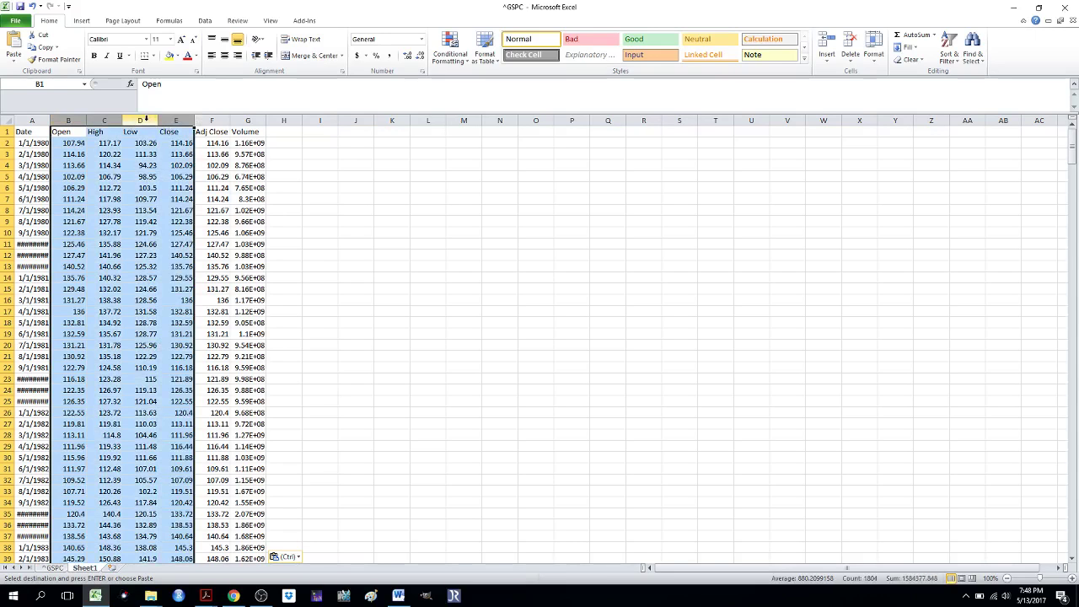
right_click(145, 119)
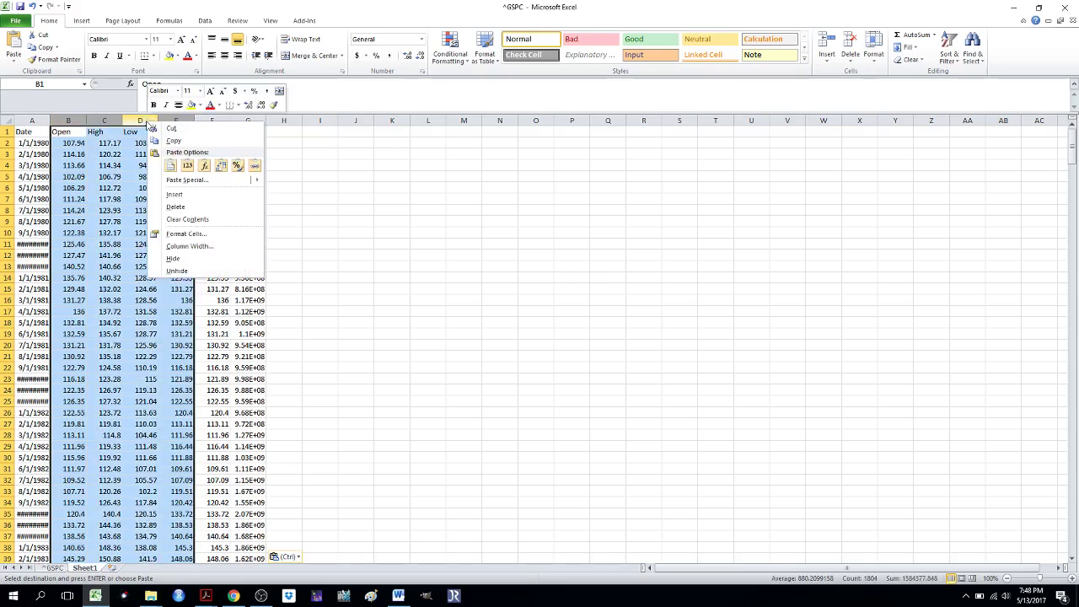
left_click(176, 206)
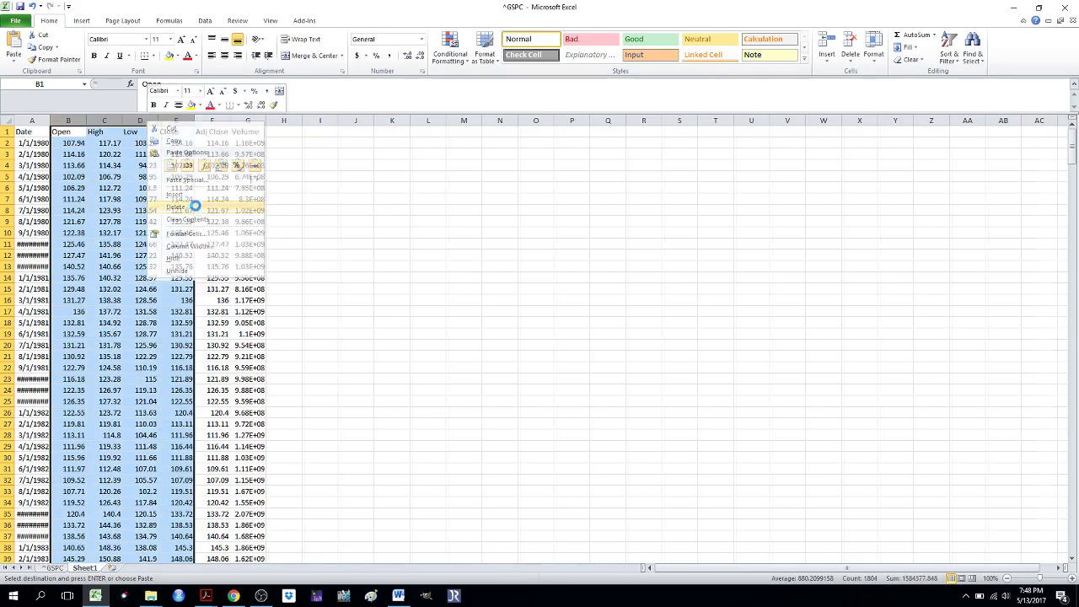
left_click(110, 118)
right_click(110, 115)
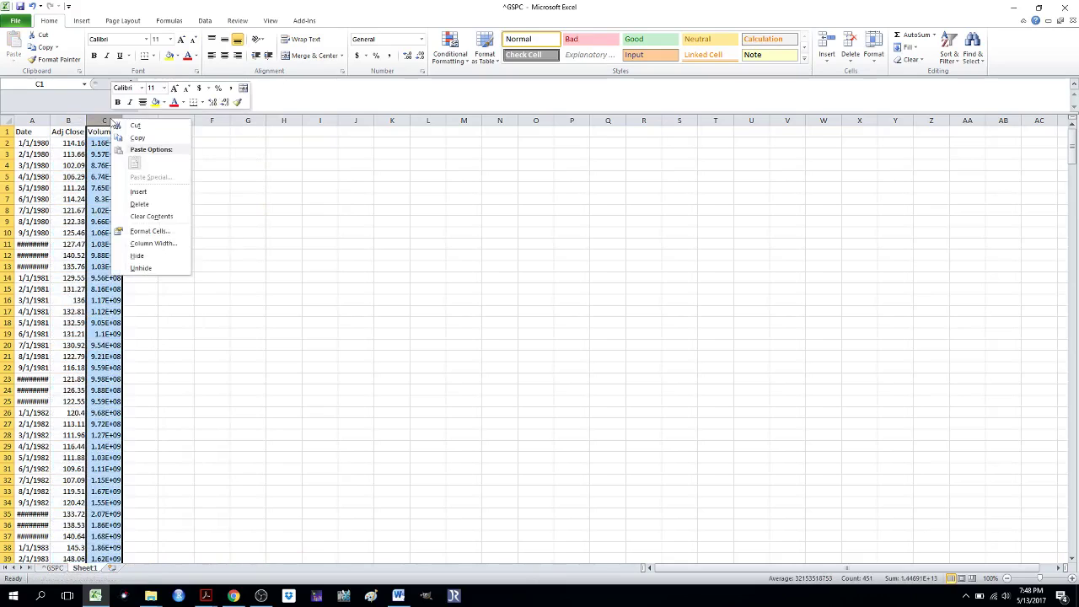
left_click(150, 208)
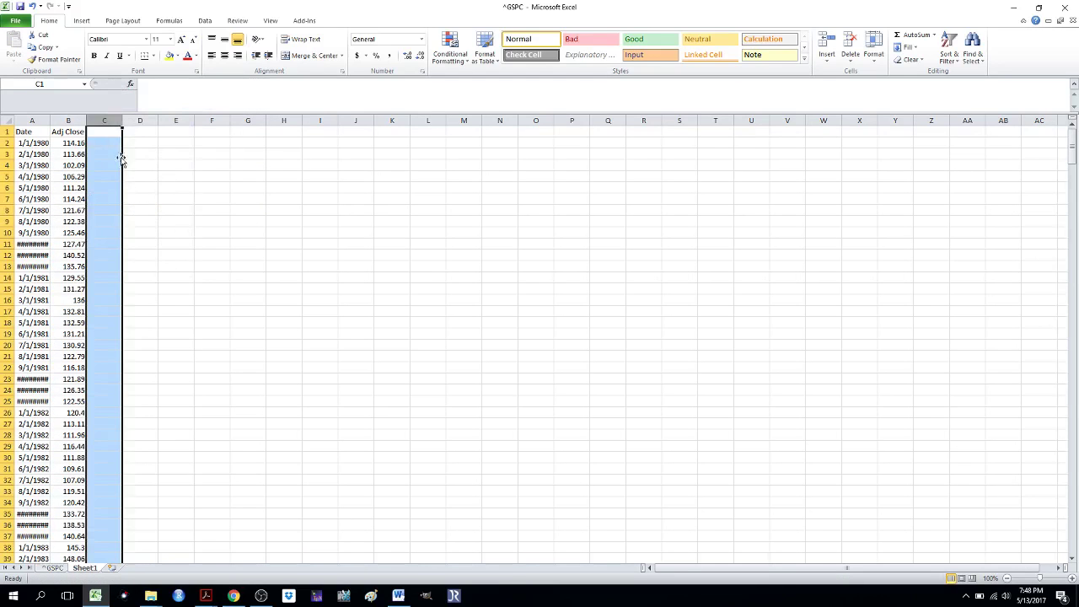
Fit the Date column's width to its contents and check the last date in the series
left_click(1073, 579)
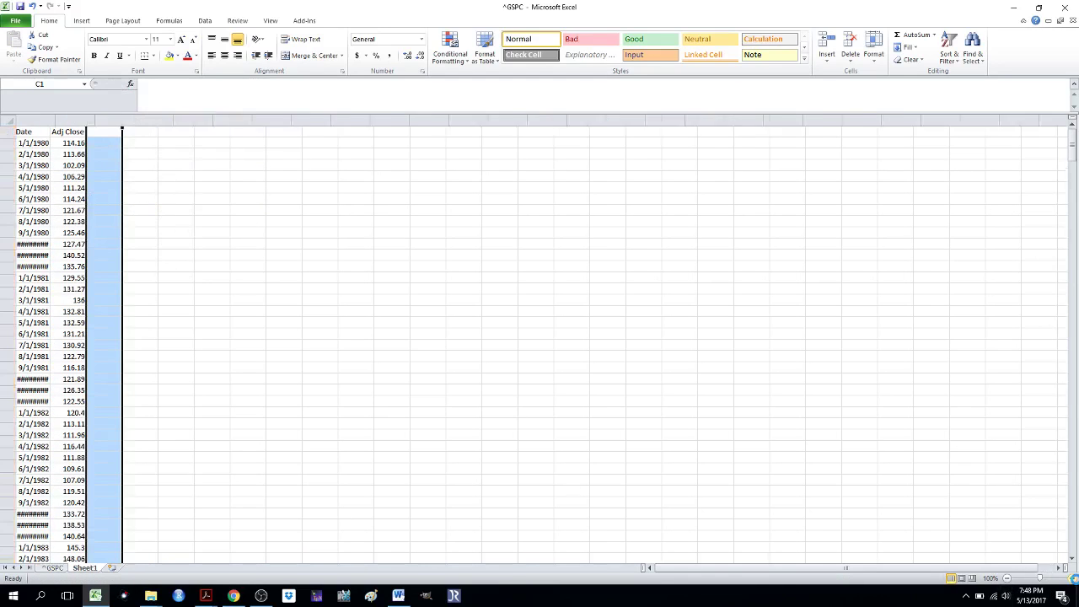
left_click(1074, 579)
left_click(1074, 579)
left_click(1073, 578)
left_click(1074, 579)
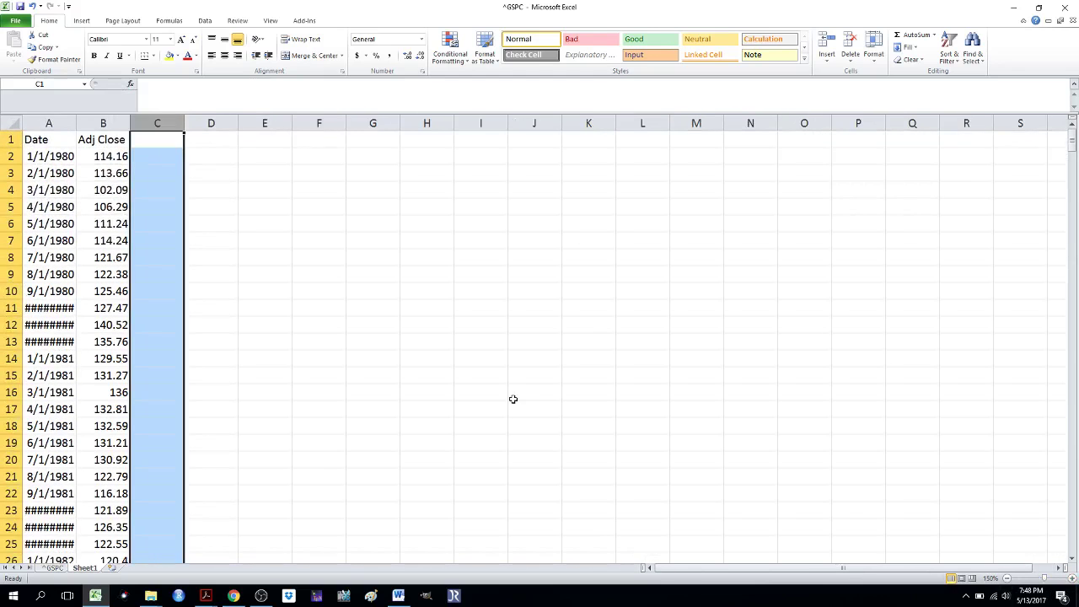
double_click(76, 124)
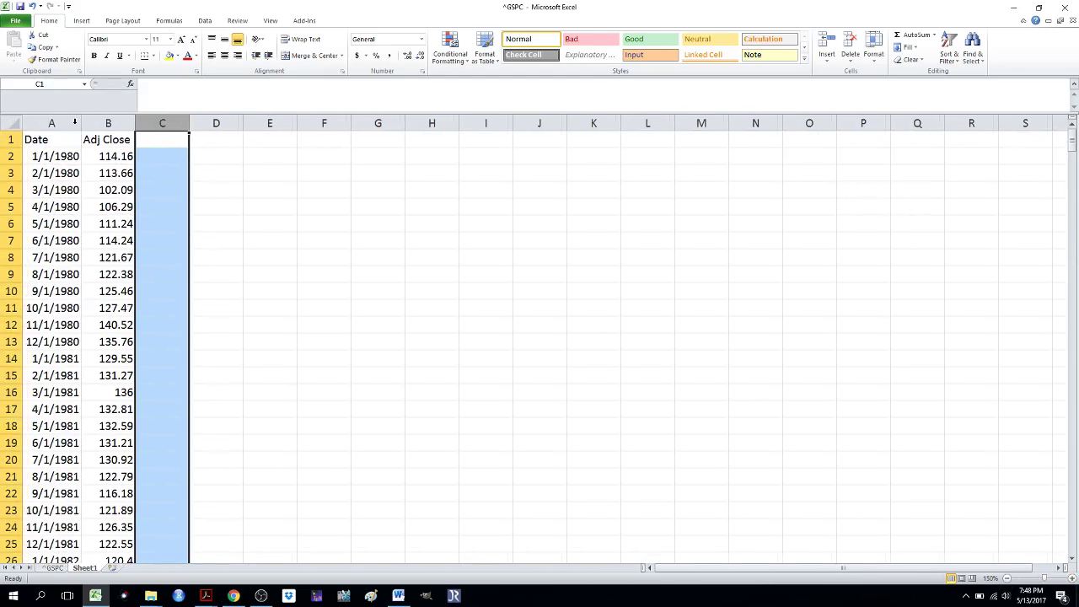
left_click(71, 157)
key("ctrl+Down")
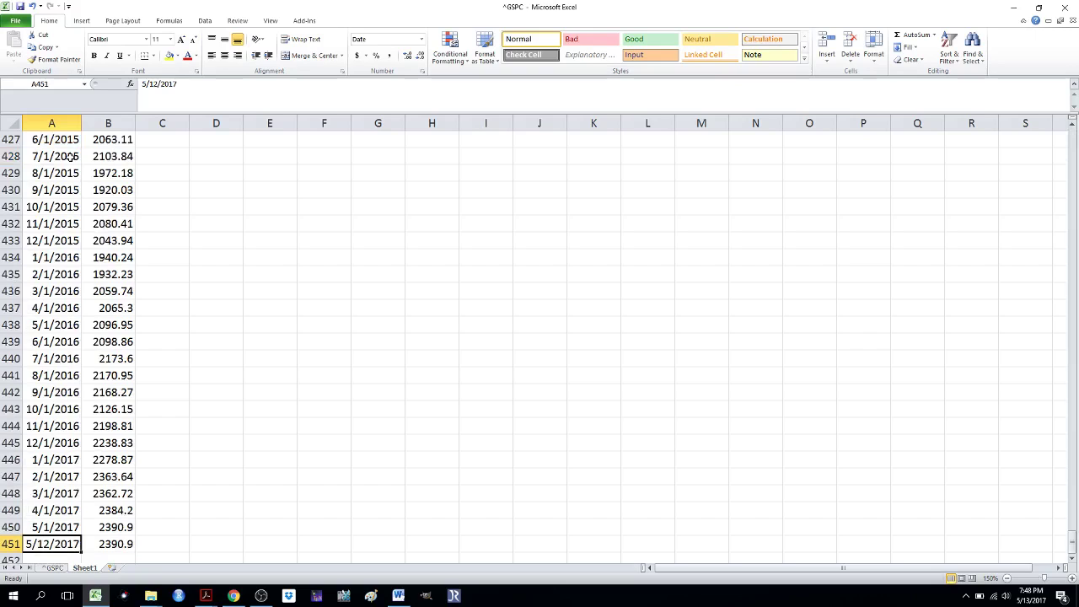
key("ctrl+Up")
Enter the simple return formula =(B2-B1)/B1 in cell C2
key("Right")
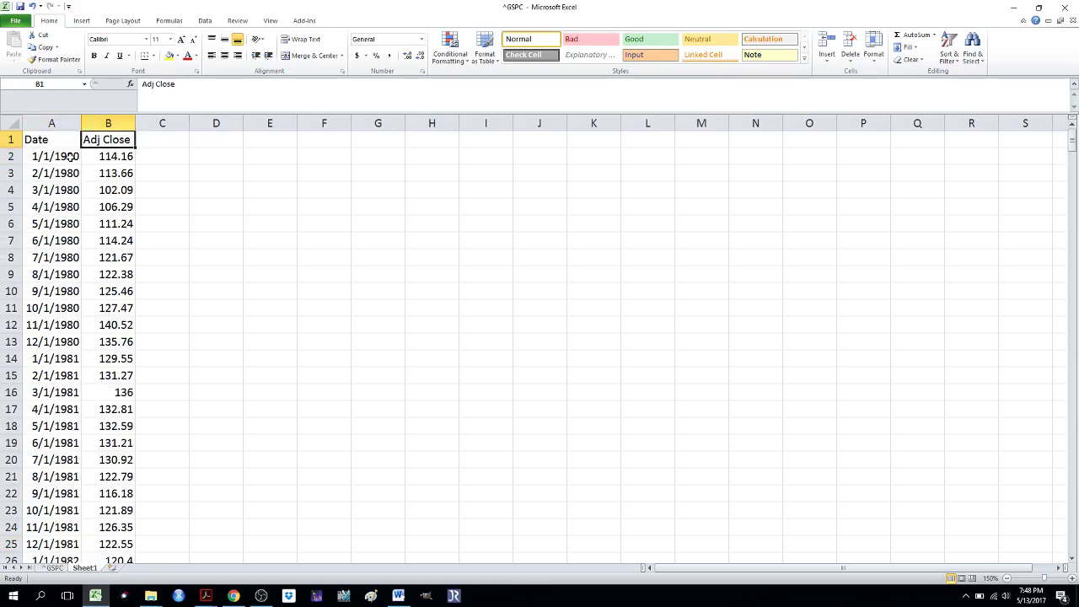
key("Right")
key("Right")
key("Down")
key("Down")
key("Up")
key("Left")
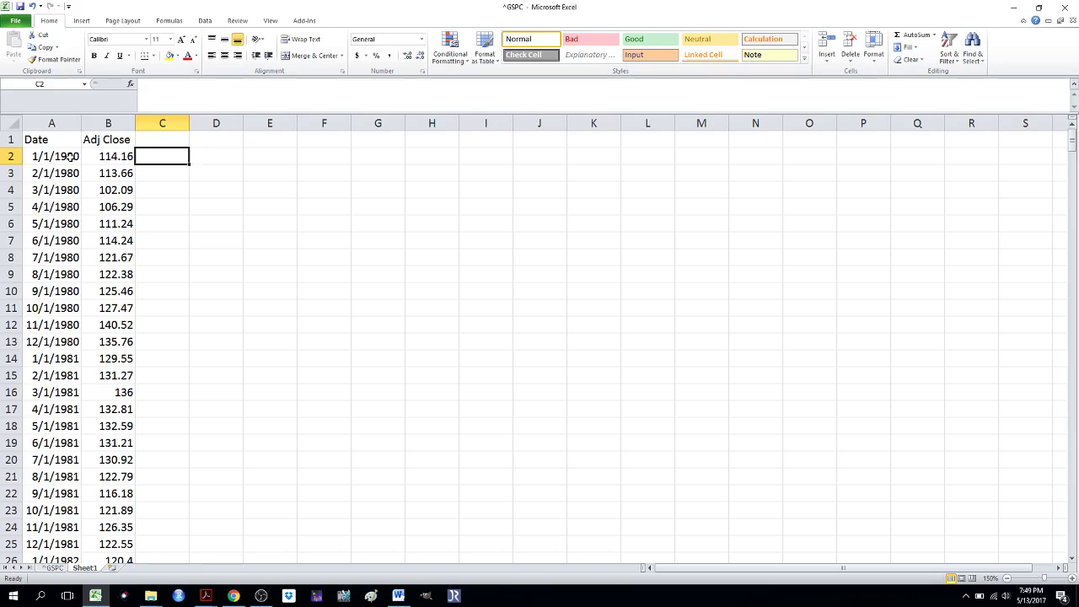
type("=(")
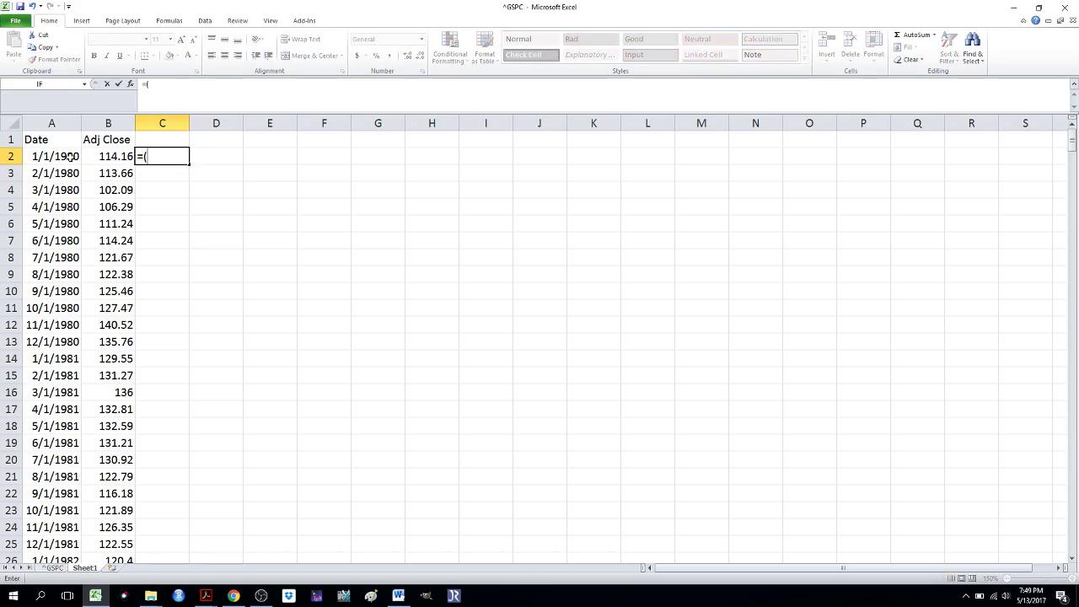
key("Left")
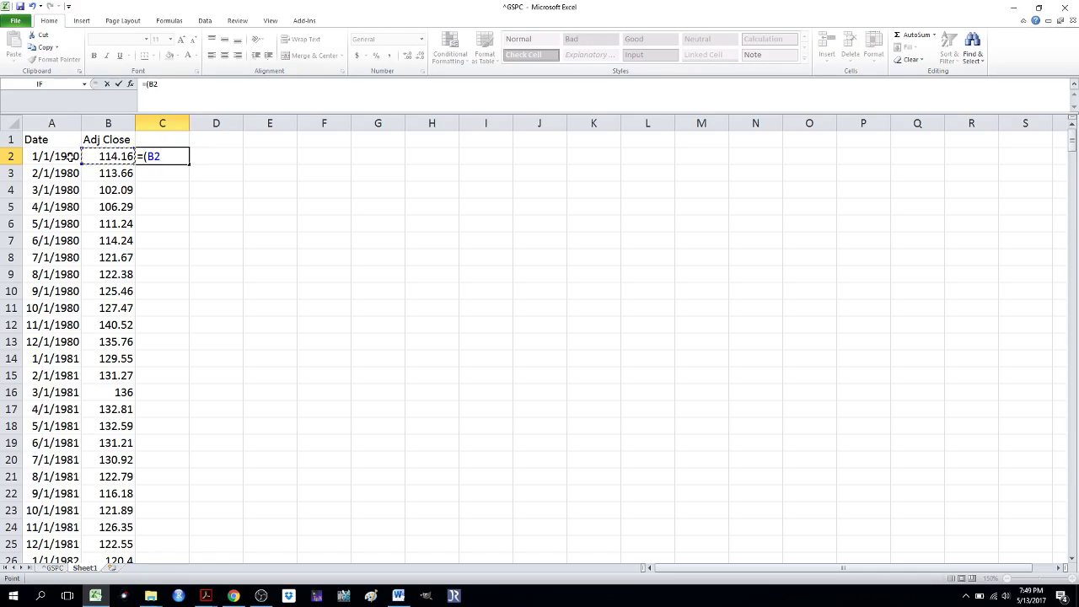
type("=")
key("BackSpace")
type("-")
key("Left")
key("Up")
type(")/")
key("Up")
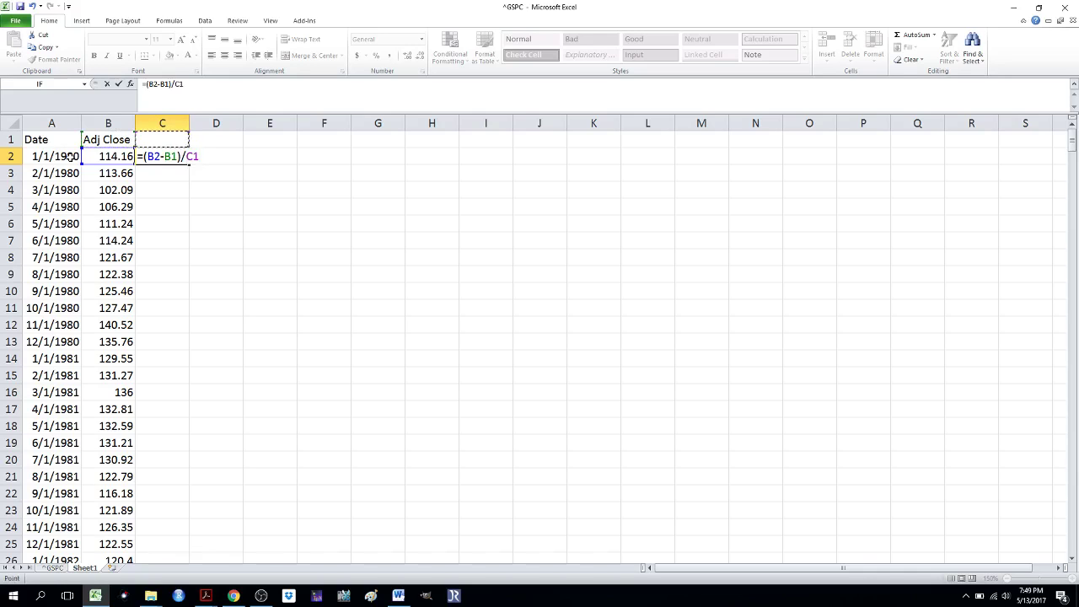
key("Left")
key("Return")
Fill the return formula from C2 down column C for every date and check the copied formula in C3
left_click(183, 163)
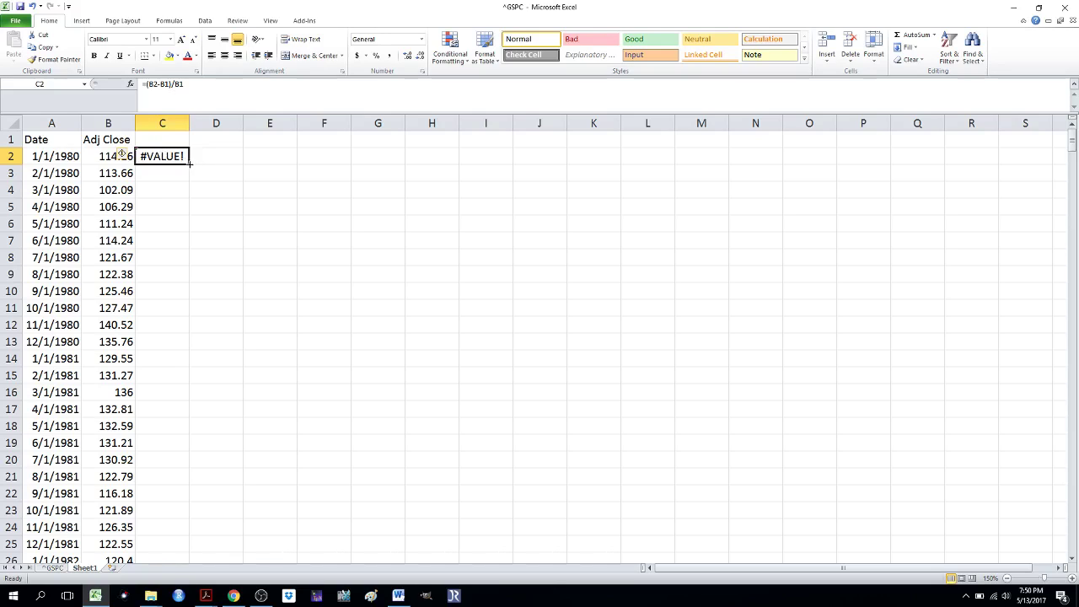
double_click(190, 164)
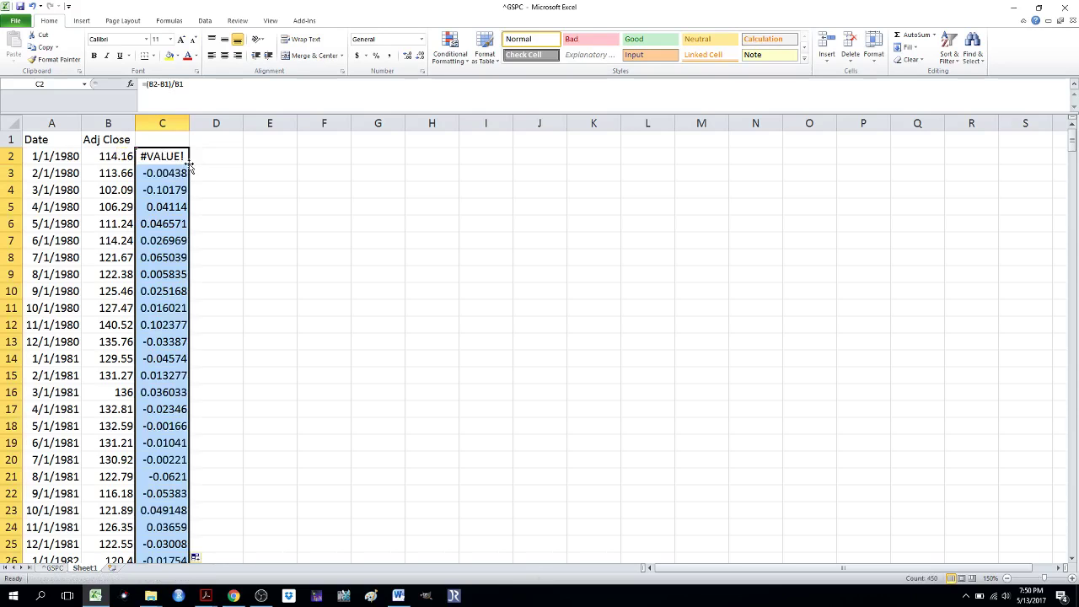
left_click(188, 166)
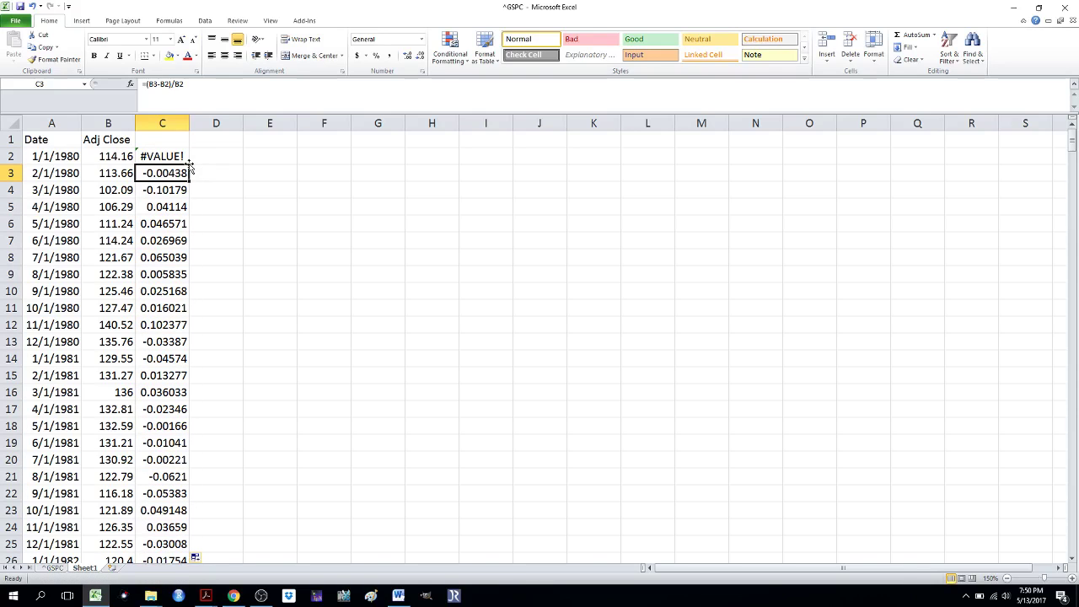
left_click(189, 163)
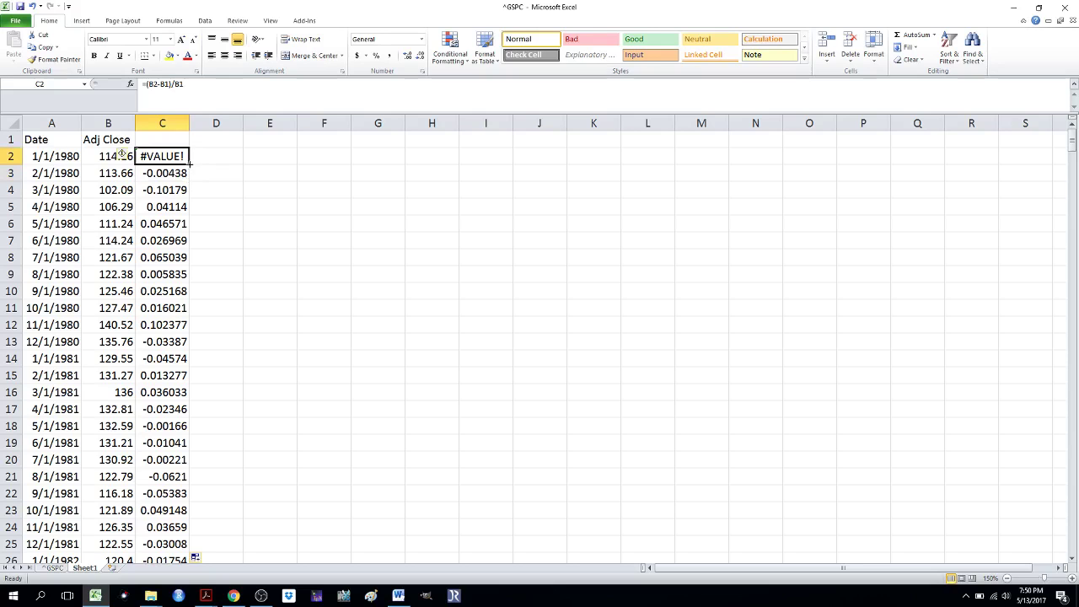
Format the returns from C2 down to the last date in column C as percentages with two decimal places
key("ctrl+shift+Down")
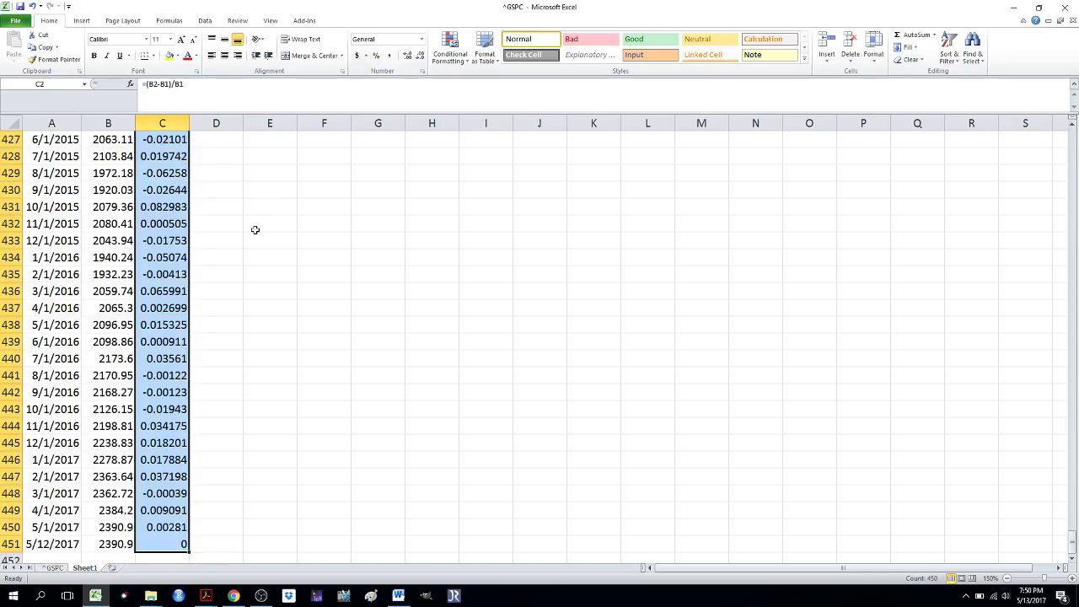
key("ctrl+Up")
key("Down")
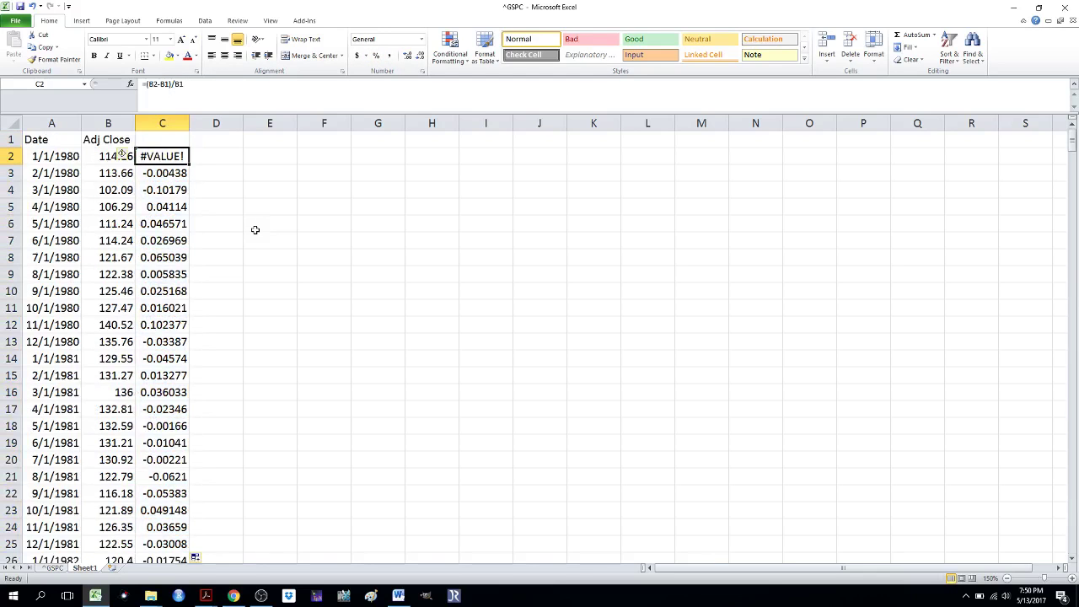
key("ctrl+shift+Down")
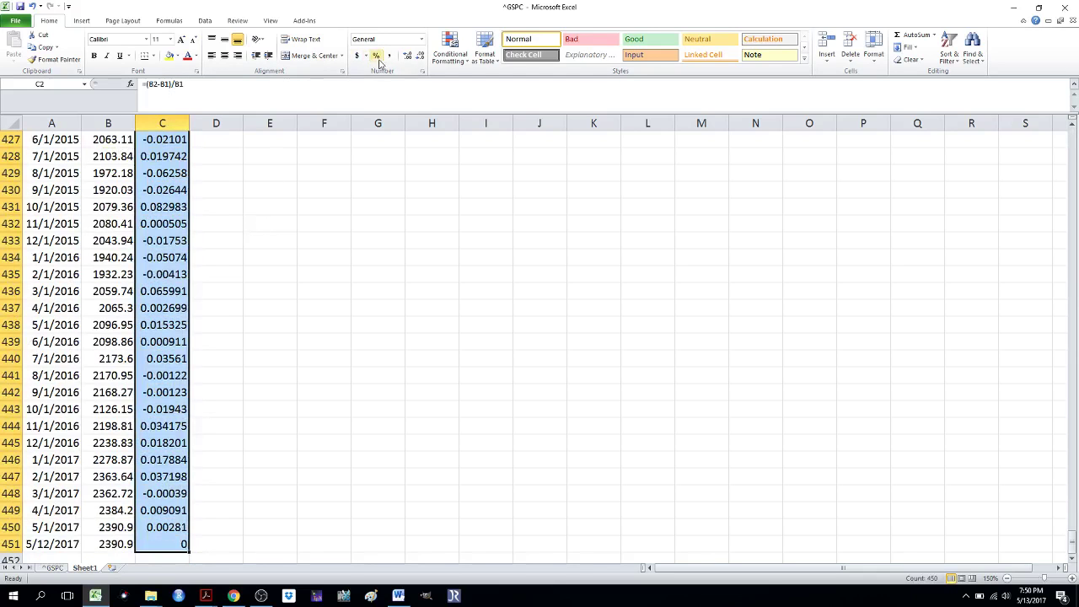
left_click(378, 62)
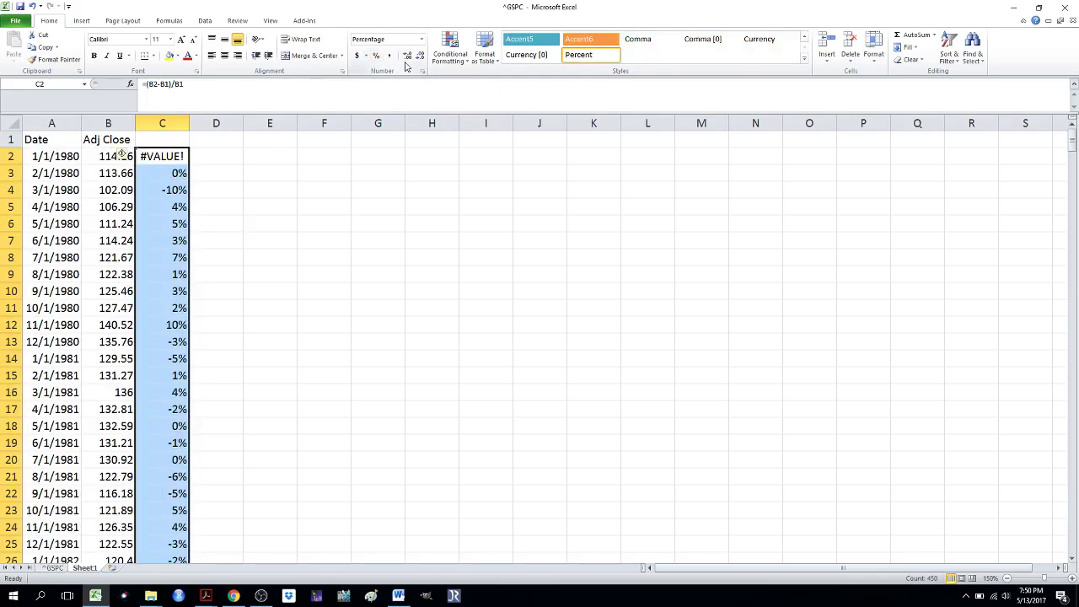
left_click(409, 56)
left_click(408, 56)
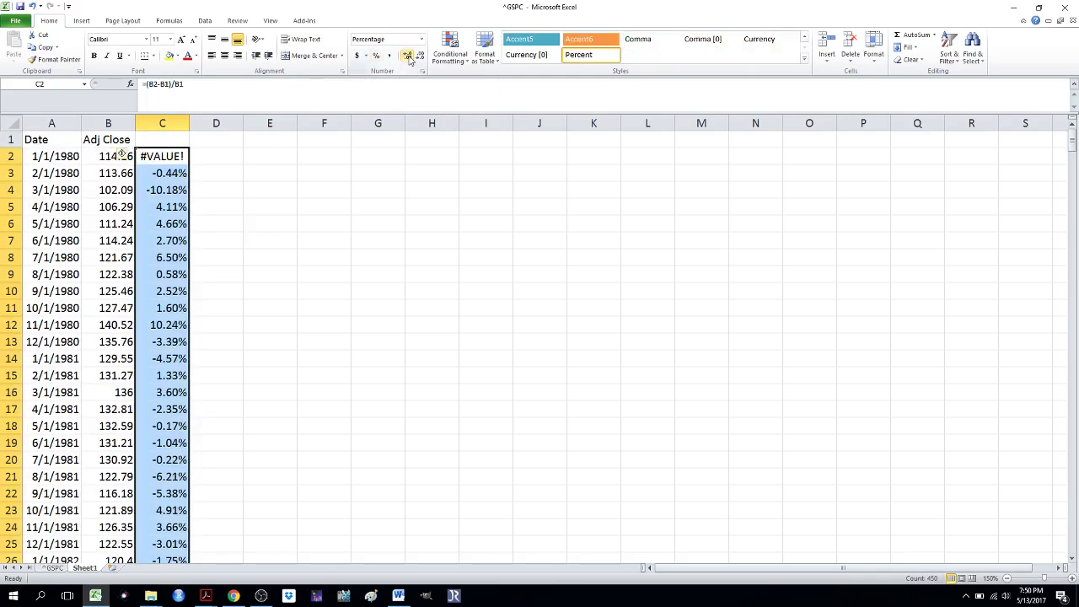
left_click(253, 231)
Examine the return formula in C3 and the January and February 1980 prices in B2 and B3 that it uses
key("Left")
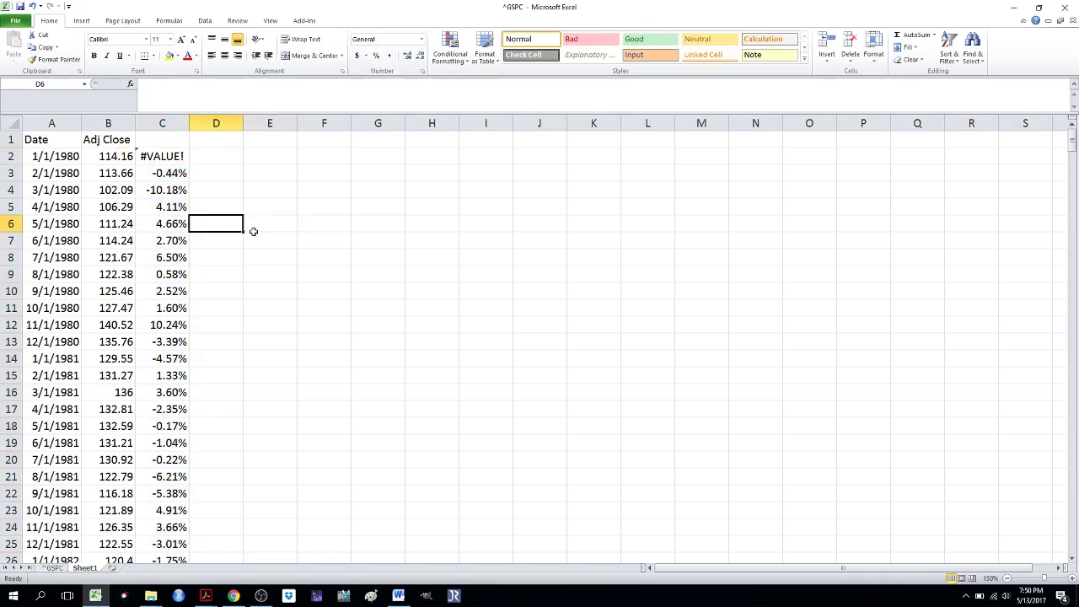
key("Left")
key("Up")
key("Up")
key("Up")
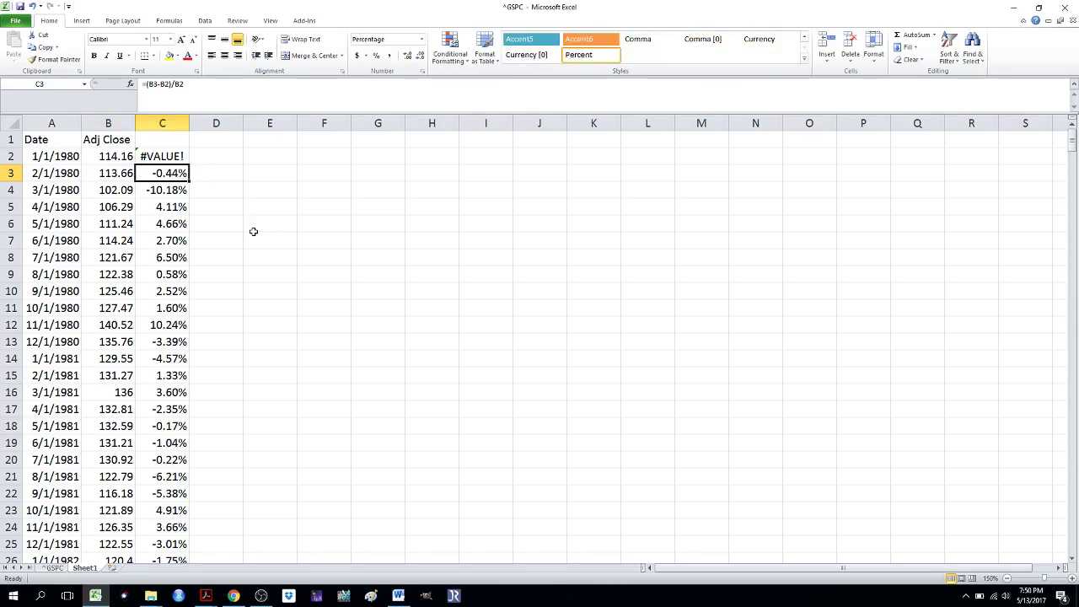
key("Up")
key("Left")
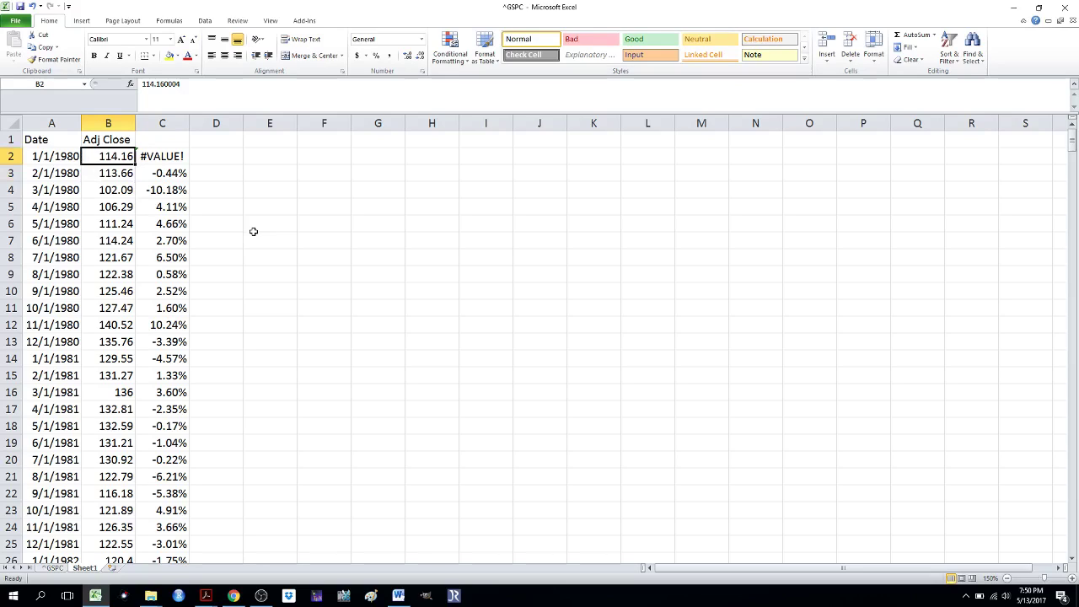
key("Down")
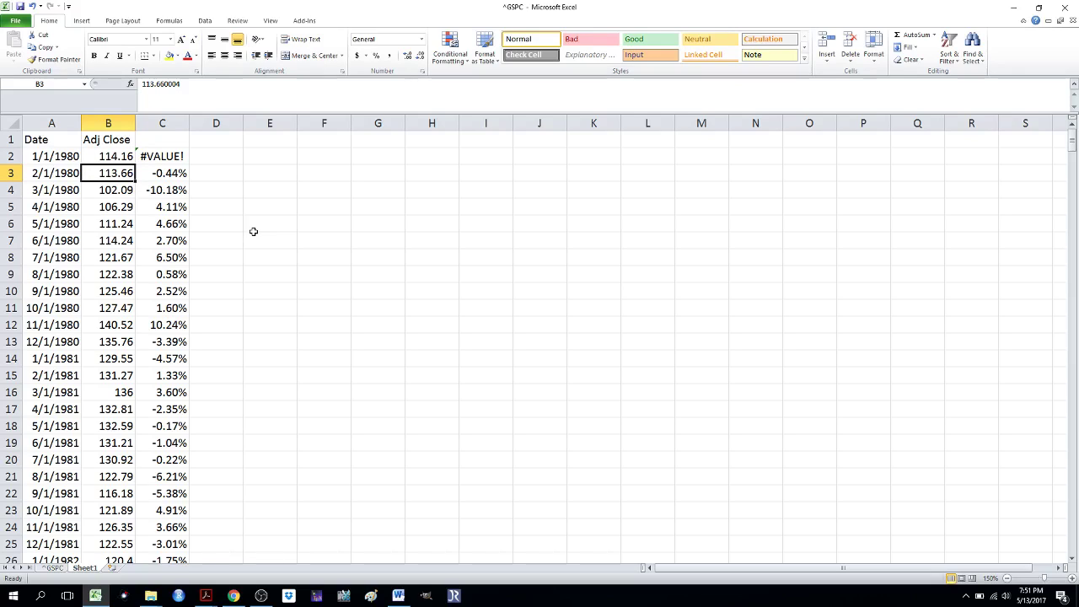
Highlight the January and February 1980 prices in B2:B3 with a yellow fill
key("Up")
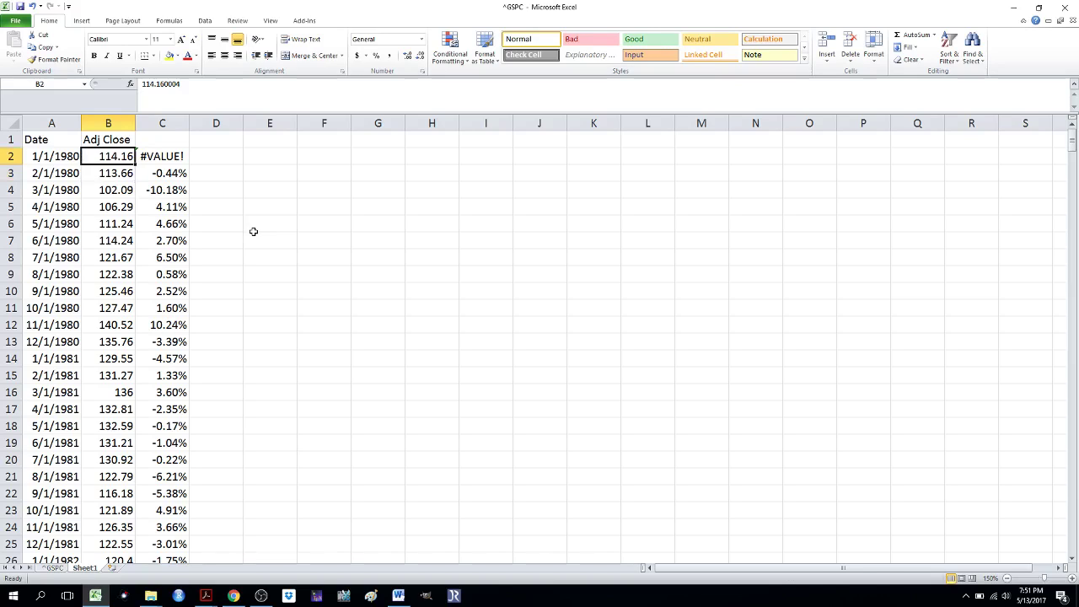
key("shift+Down")
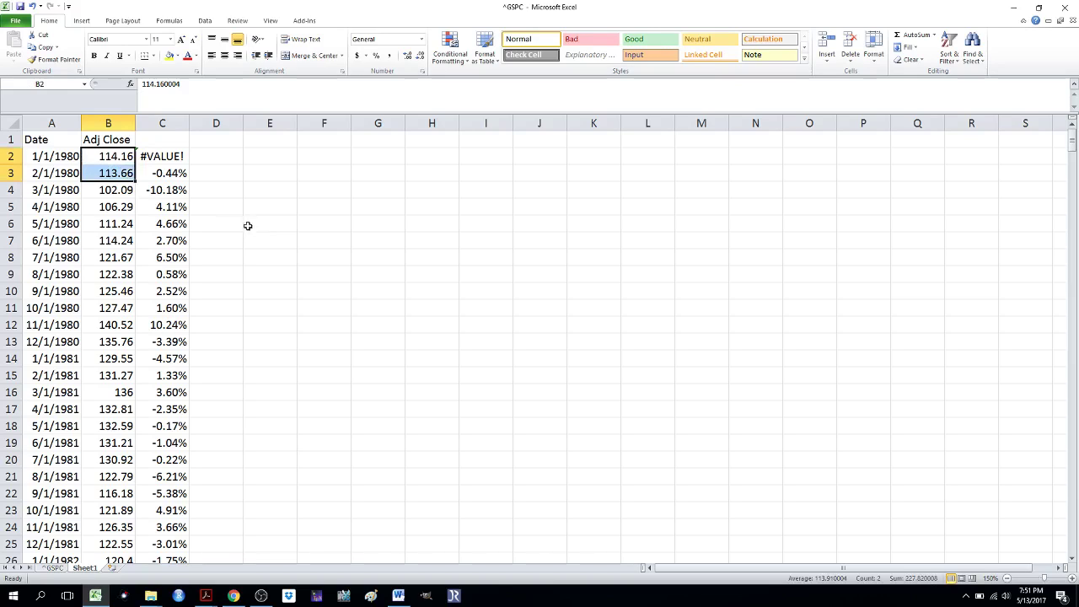
left_click(168, 56)
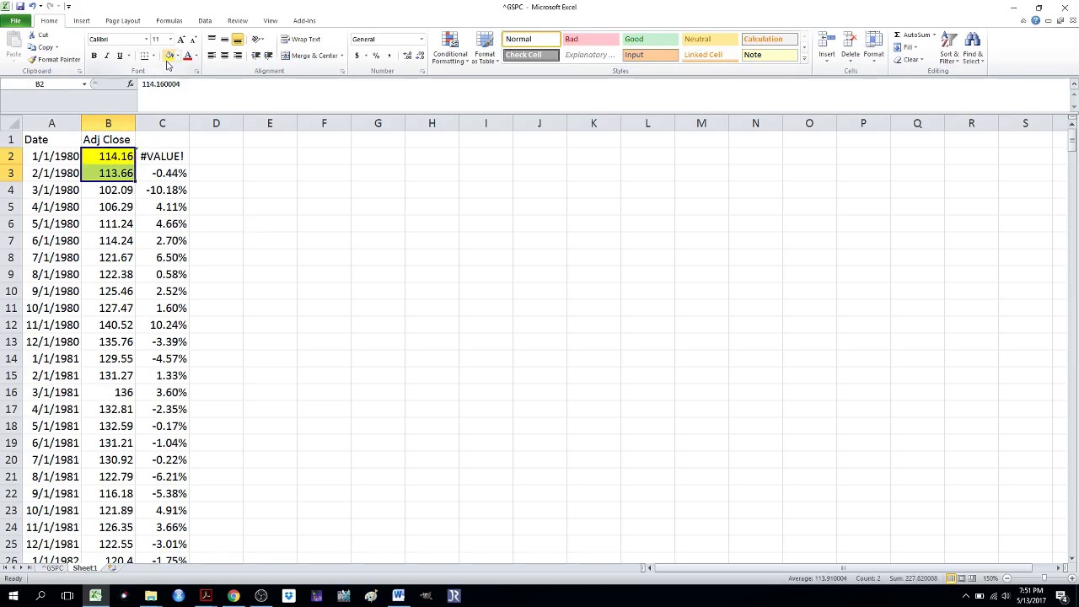
left_click(175, 179)
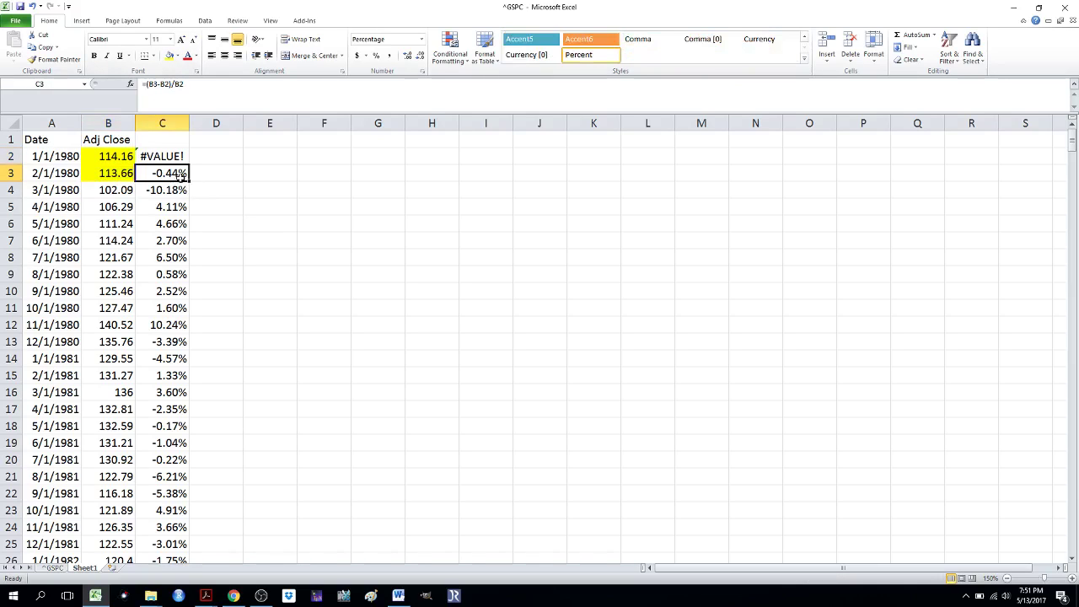
Check which prices the C4 return uses and color the March 1980 price in B4 with red text
key("Down")
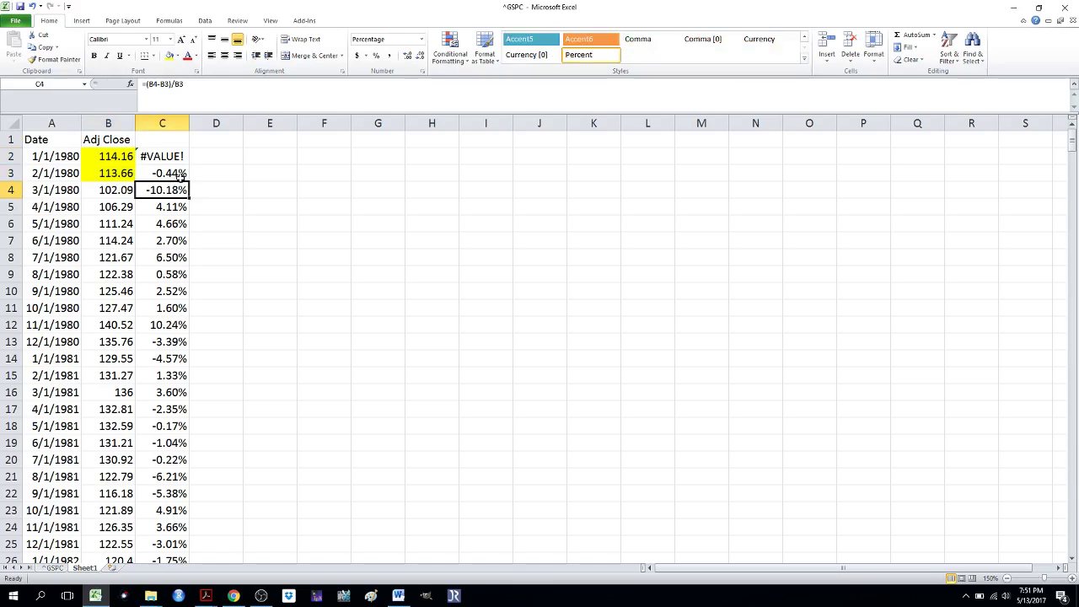
key("Left")
key("Up")
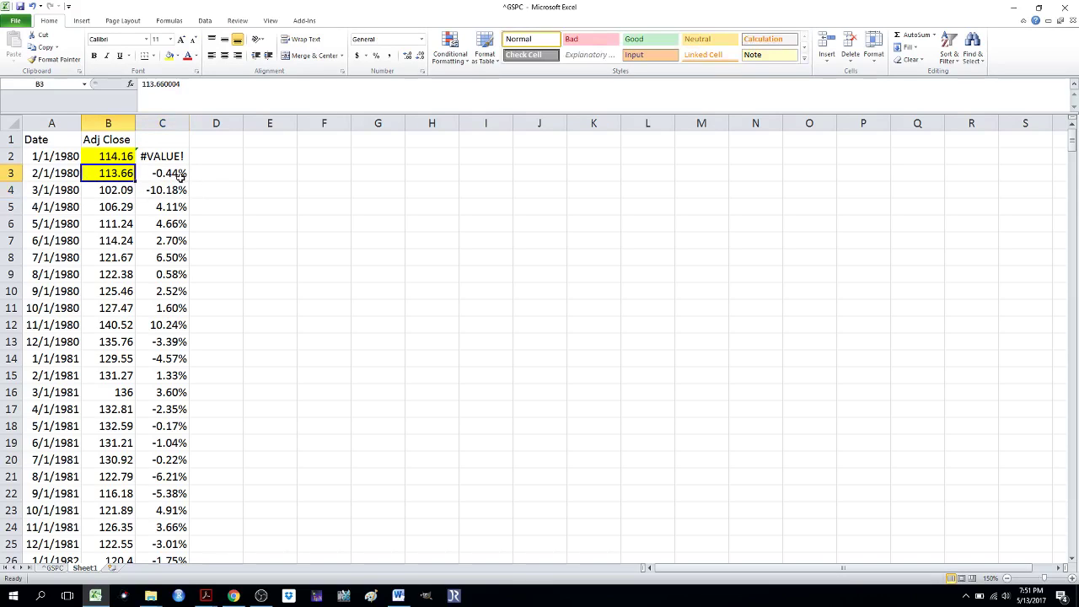
key("shift+Down")
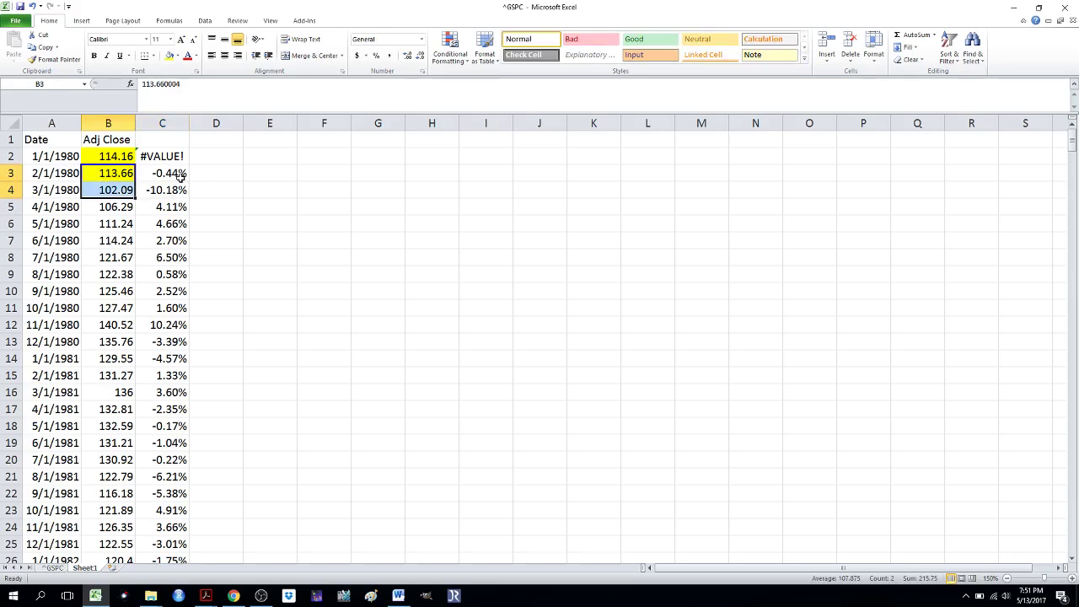
left_click(116, 192)
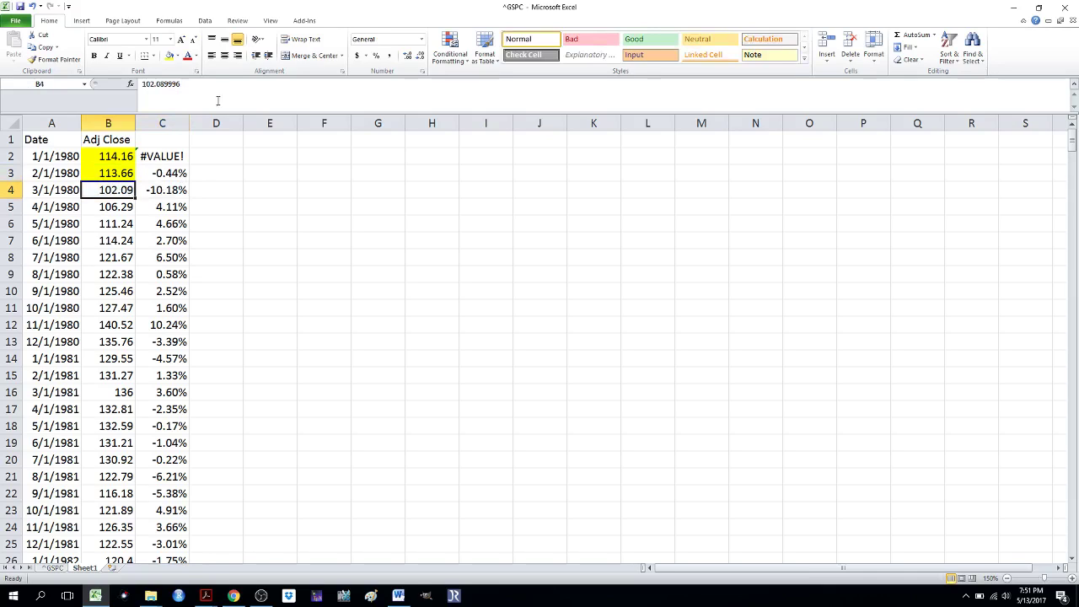
left_click(187, 56)
left_click(119, 226)
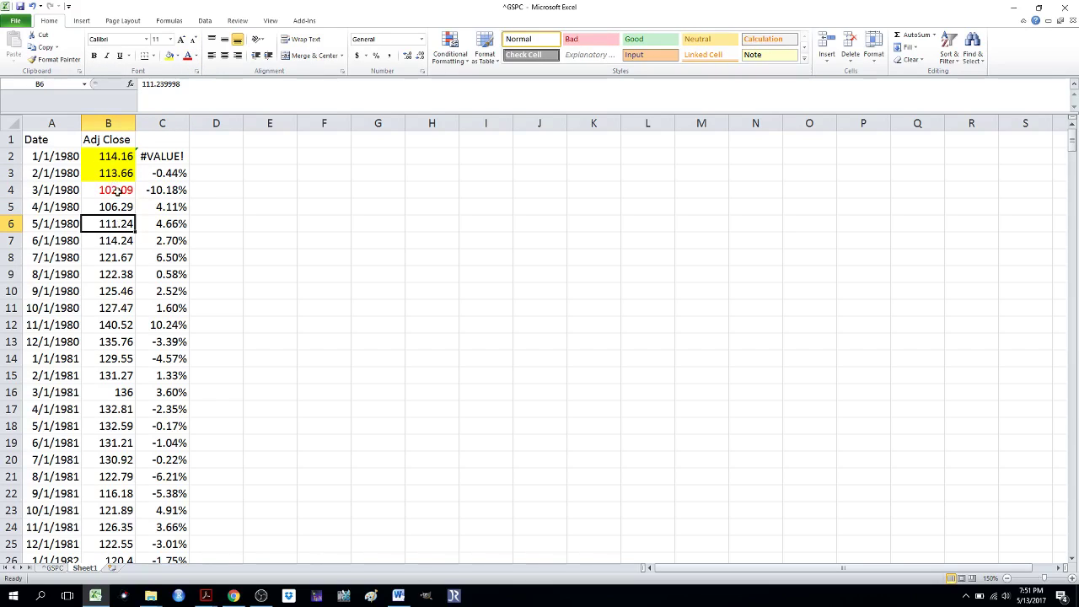
Color the March 1980 return in C4 with red text to match its price
left_click(172, 191)
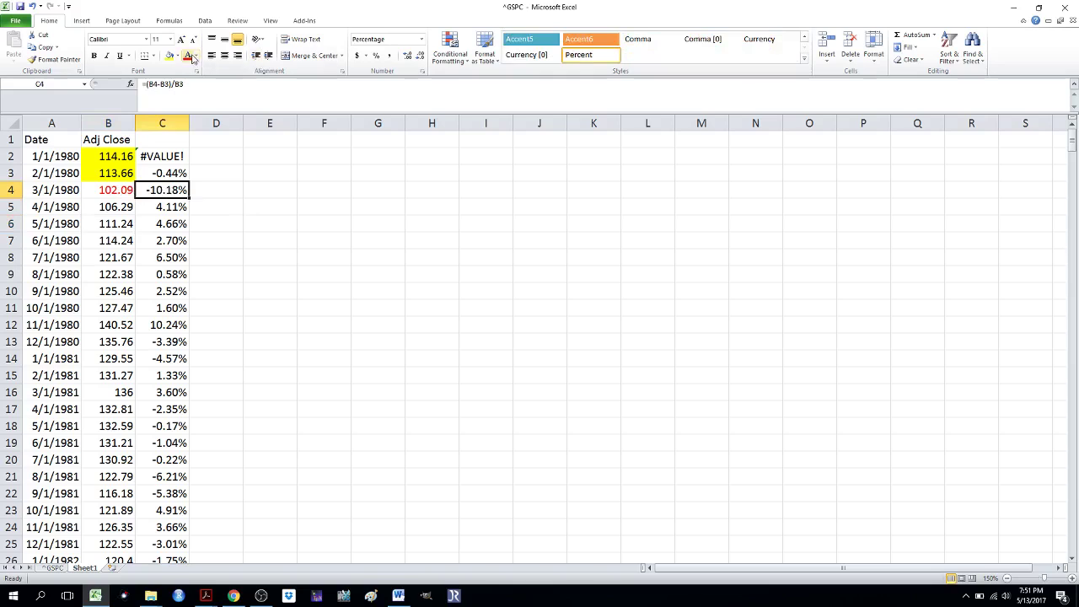
left_click(188, 57)
key("Down")
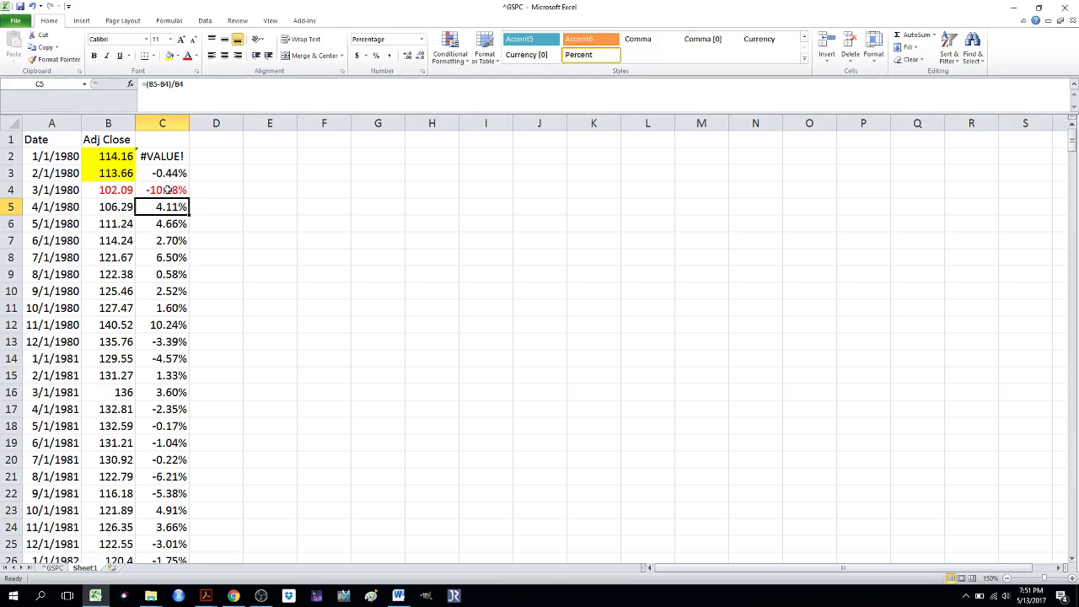
Review the returns down column C through the end of the series and inspect the formula in C2
key("Down")
key("Down")
key("Down")
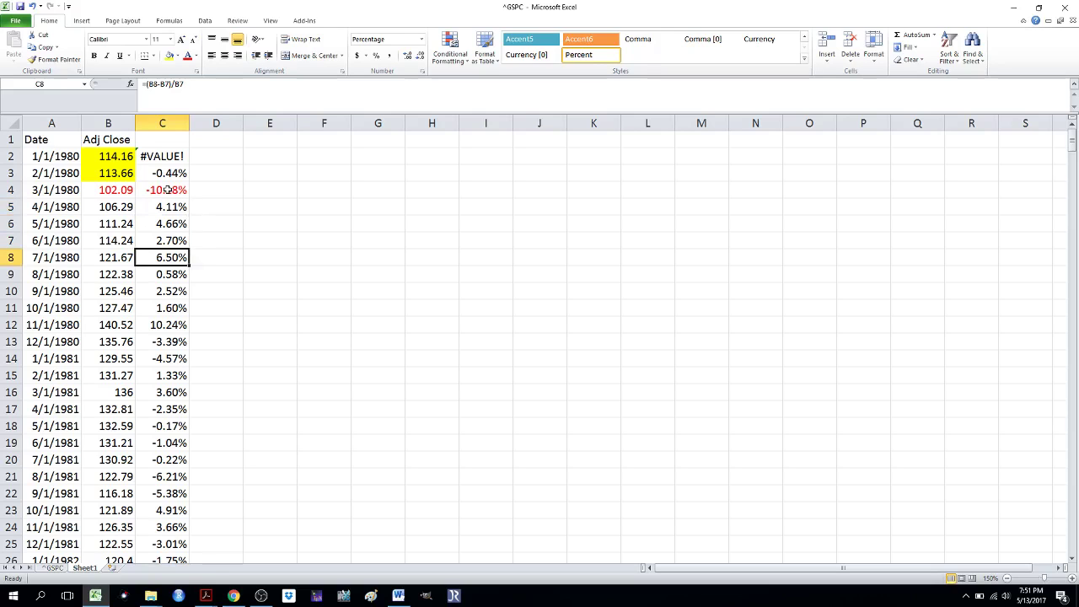
key("ctrl+Down")
key("Up")
key("ctrl+Up")
key("Down")
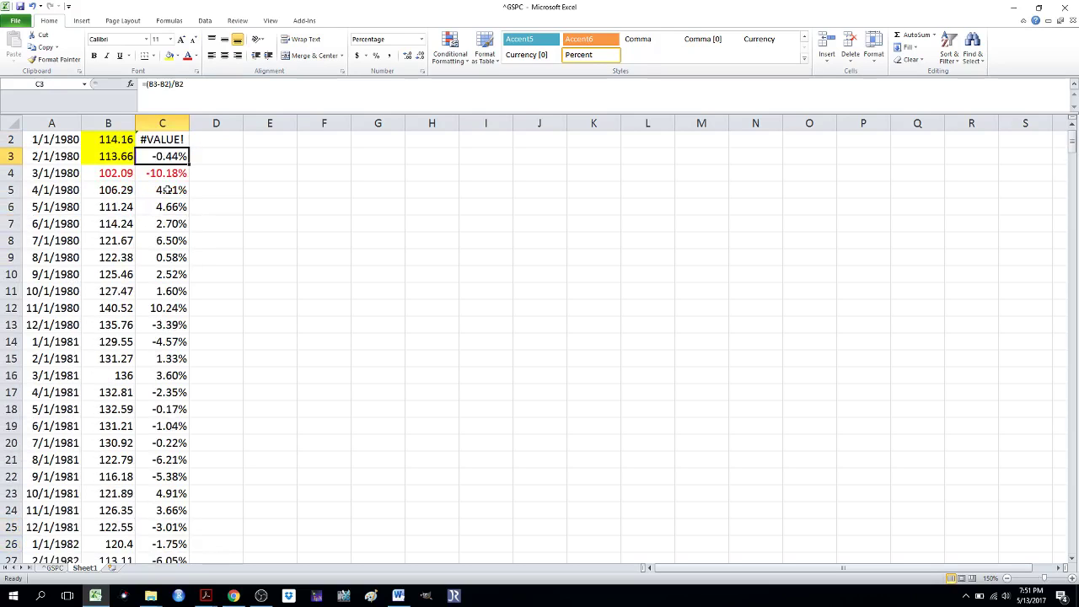
key("Up")
scroll(169, 190, "up", 1)
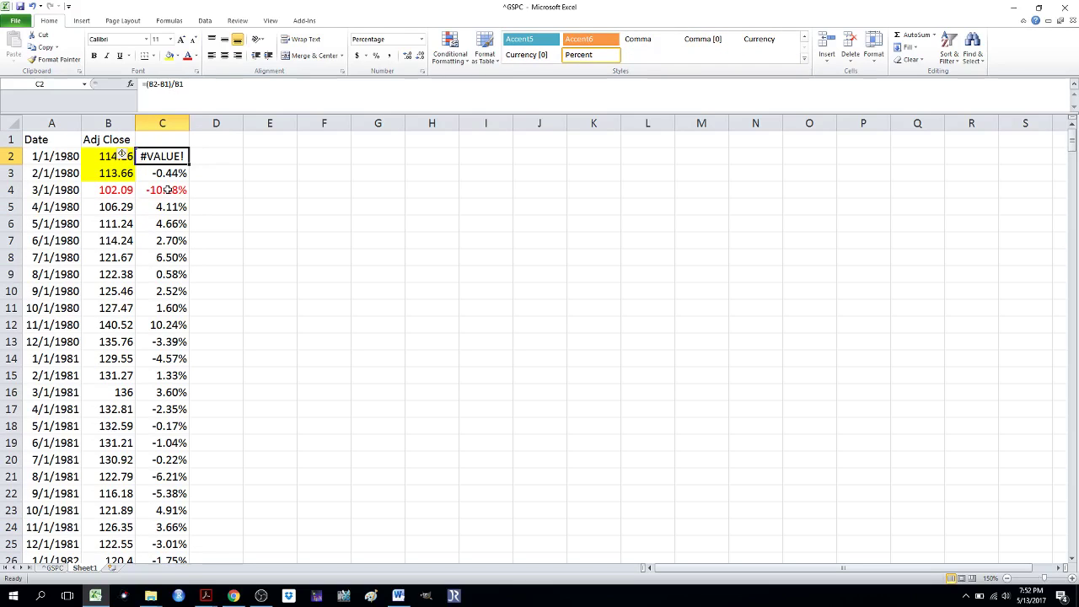
key("Right")
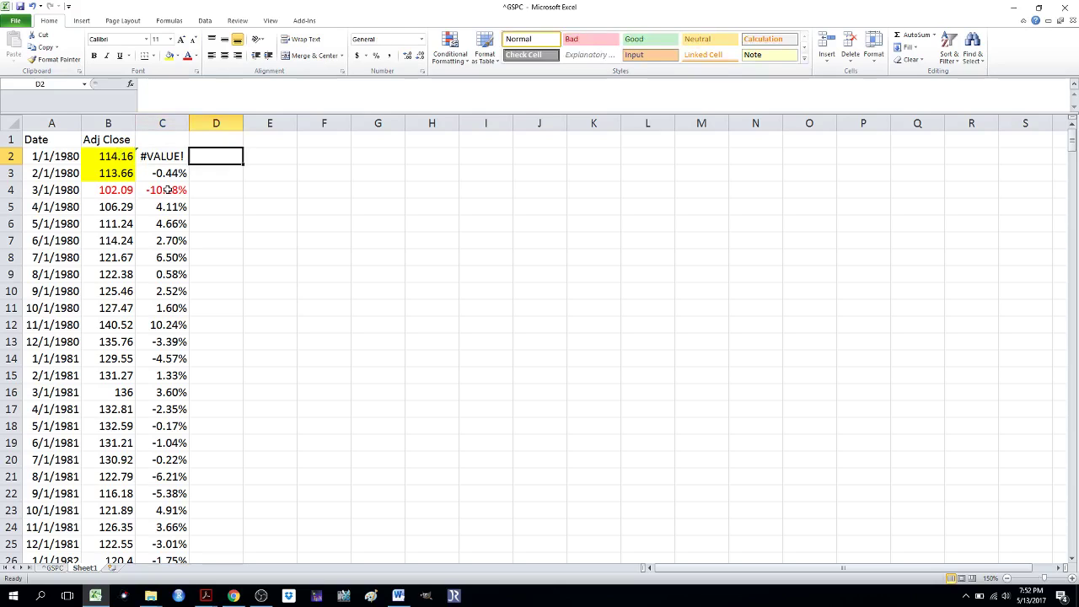
key("Right")
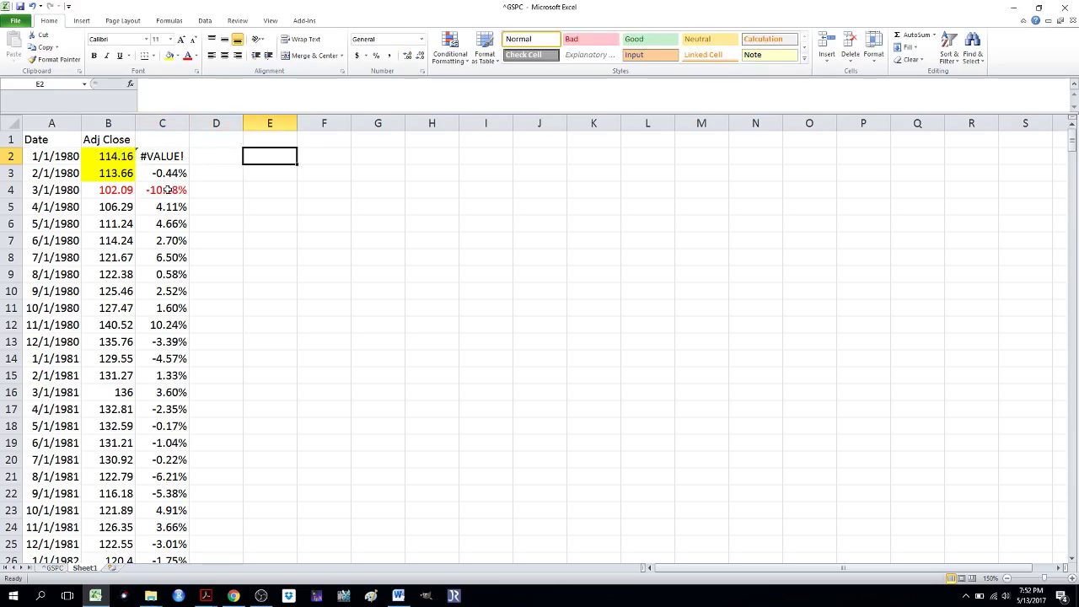
Enter the column header Returns S&P 500 in cell C1
left_click(165, 143)
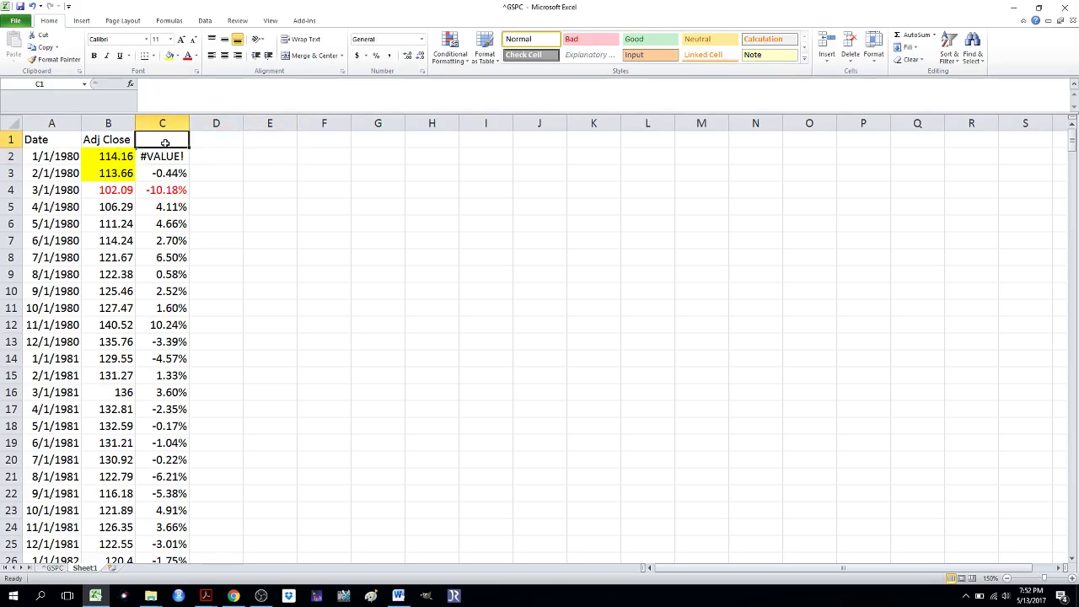
type("Retu")
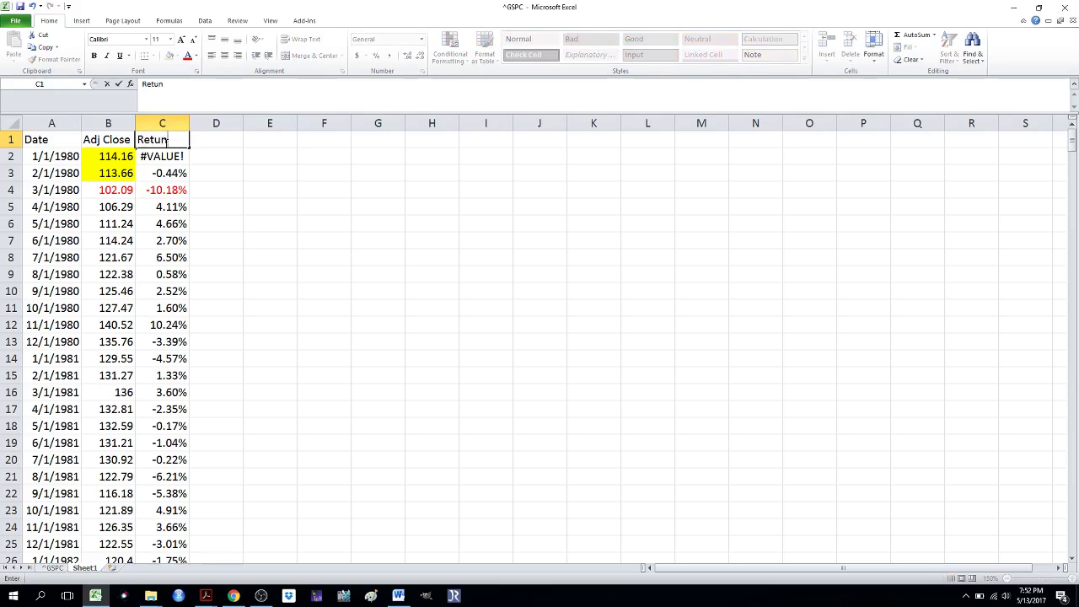
type("rns S&P 500")
left_click(236, 211)
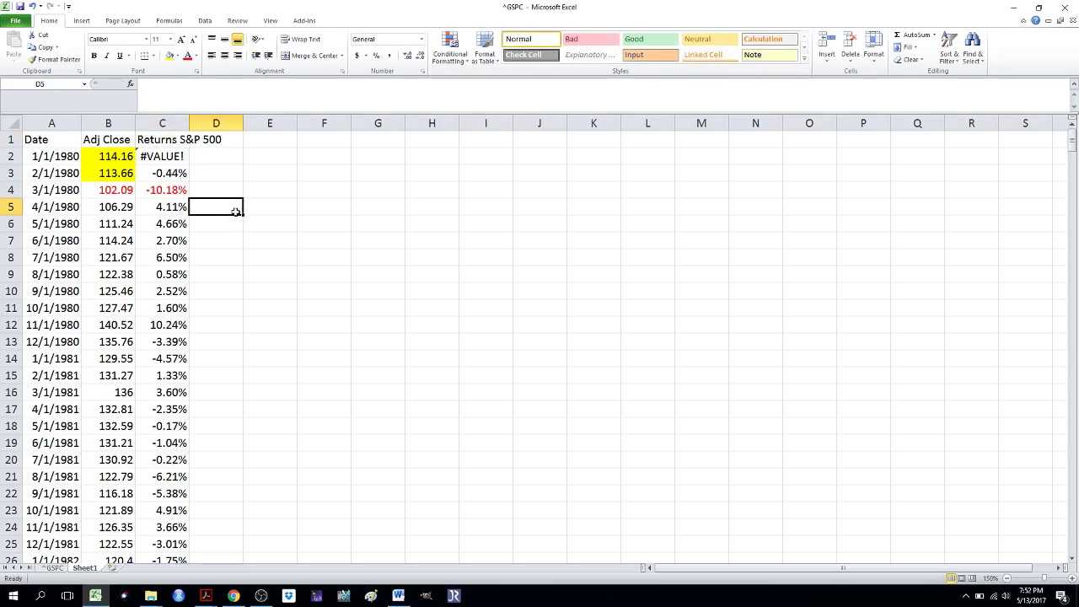
Insert a 2-D line chart of the table and remove the Adj Close series so only the returns are plotted
left_click(82, 21)
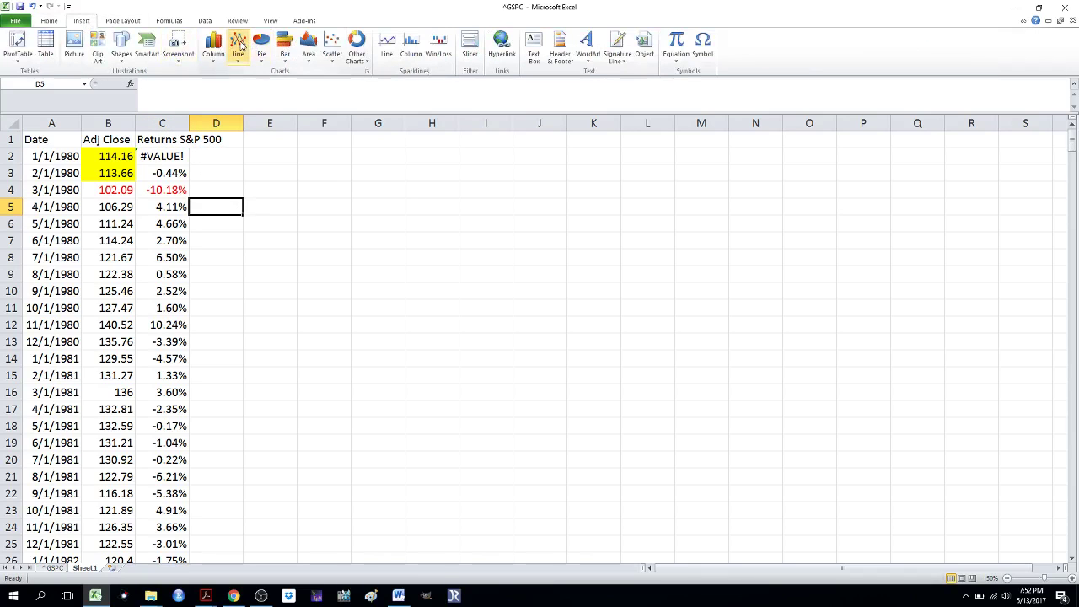
left_click(239, 44)
left_click(243, 93)
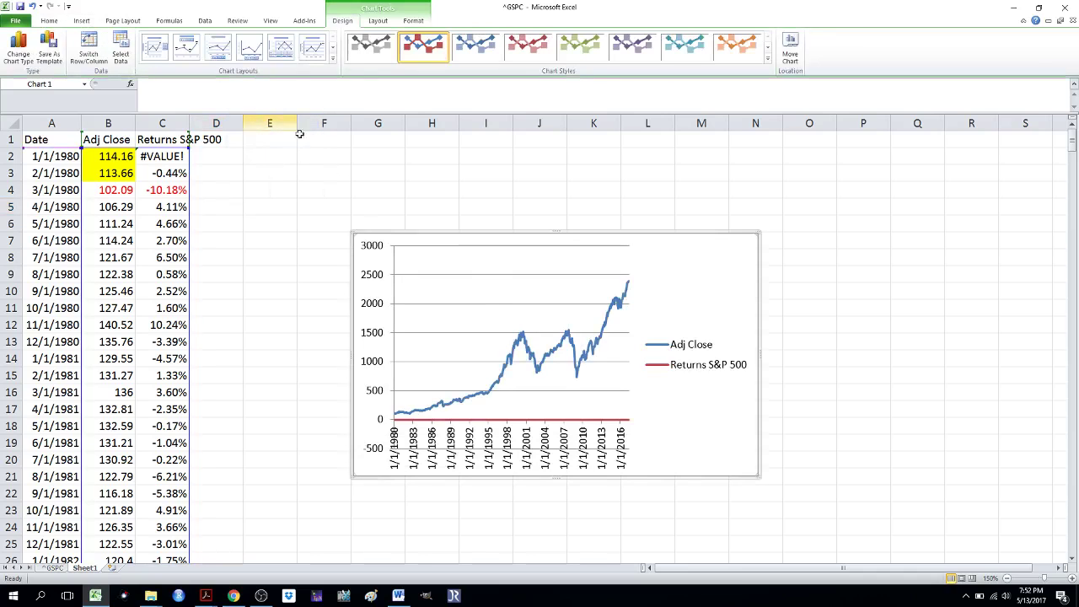
left_click(587, 358)
key("Delete")
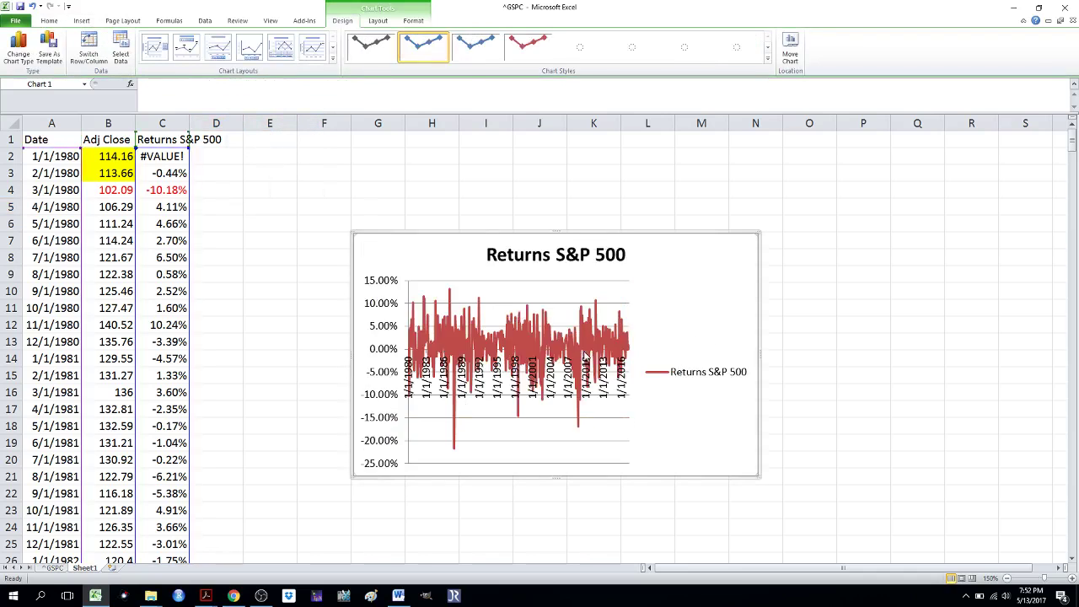
Delete the horizontal gridlines and the title from the returns chart
left_click(597, 288)
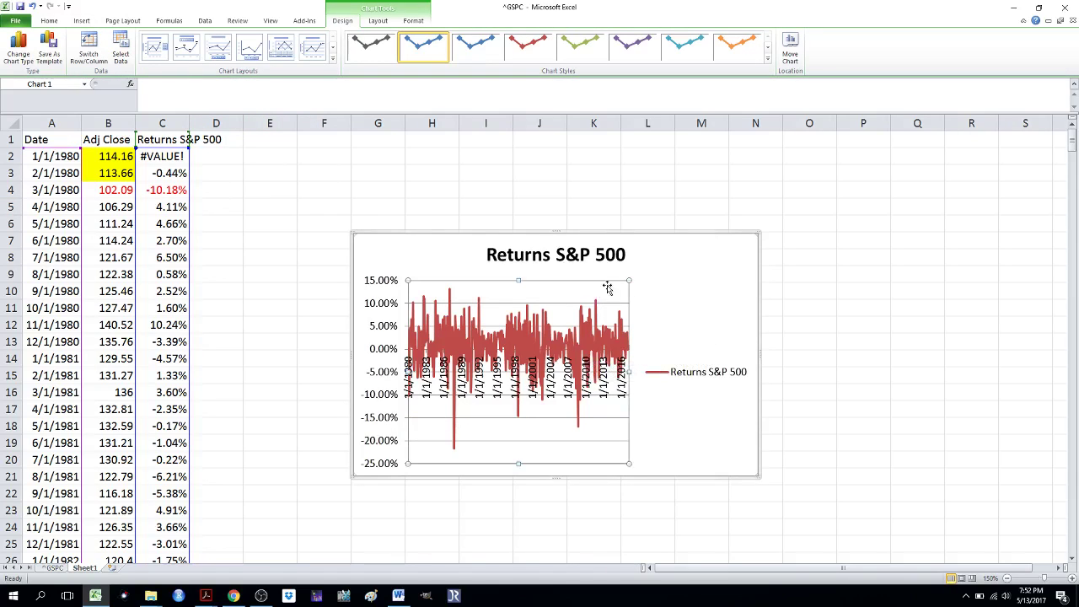
left_click(606, 441)
key("Delete")
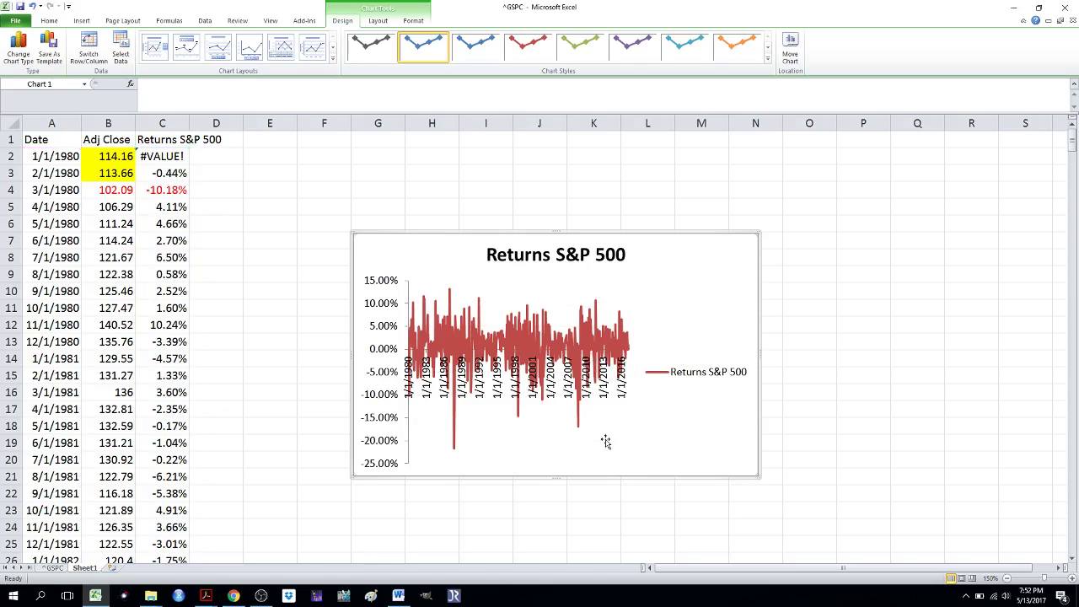
left_click(596, 264)
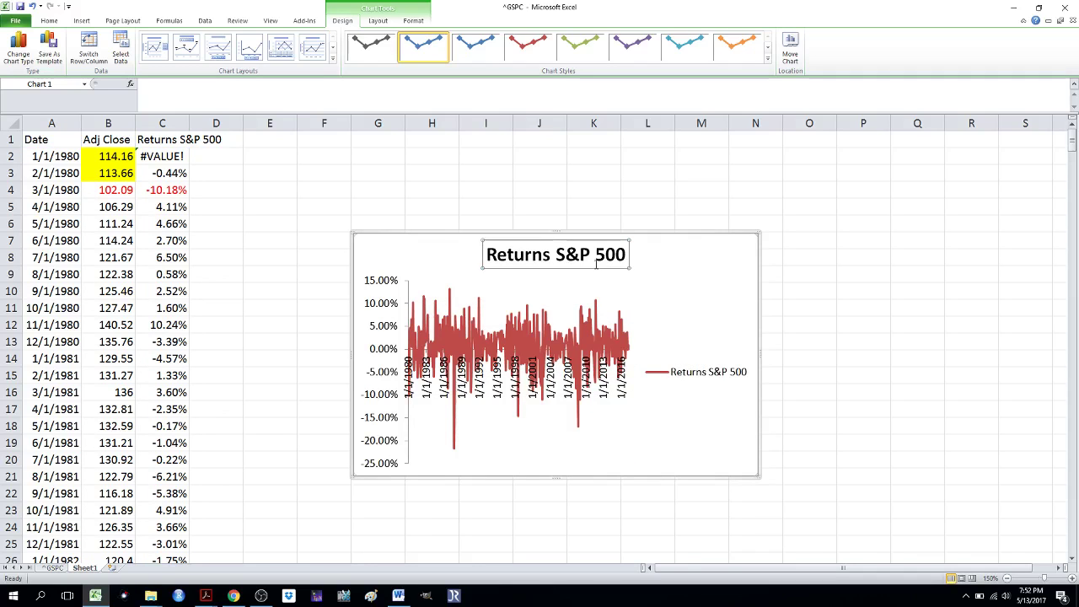
key("Delete")
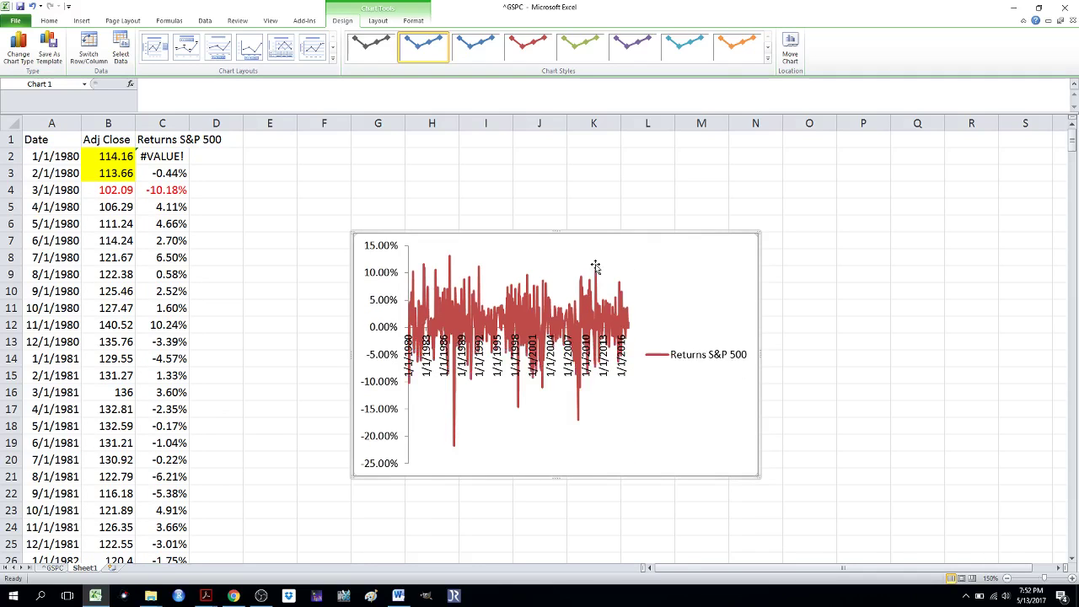
Move the chart legend into the upper part of the plot area
left_click(695, 356)
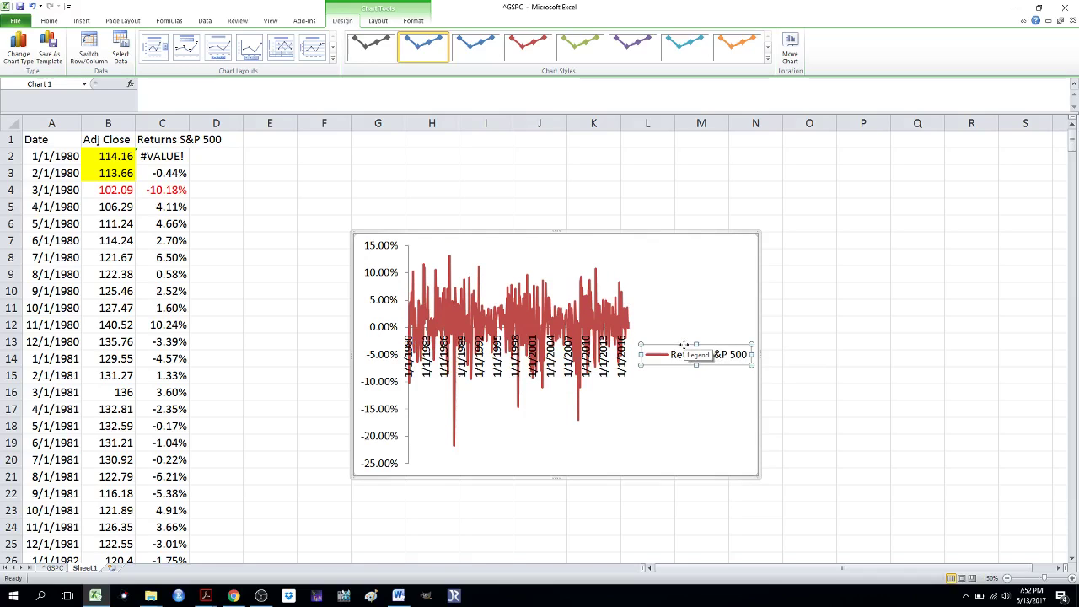
left_click_drag(685, 346, 497, 242)
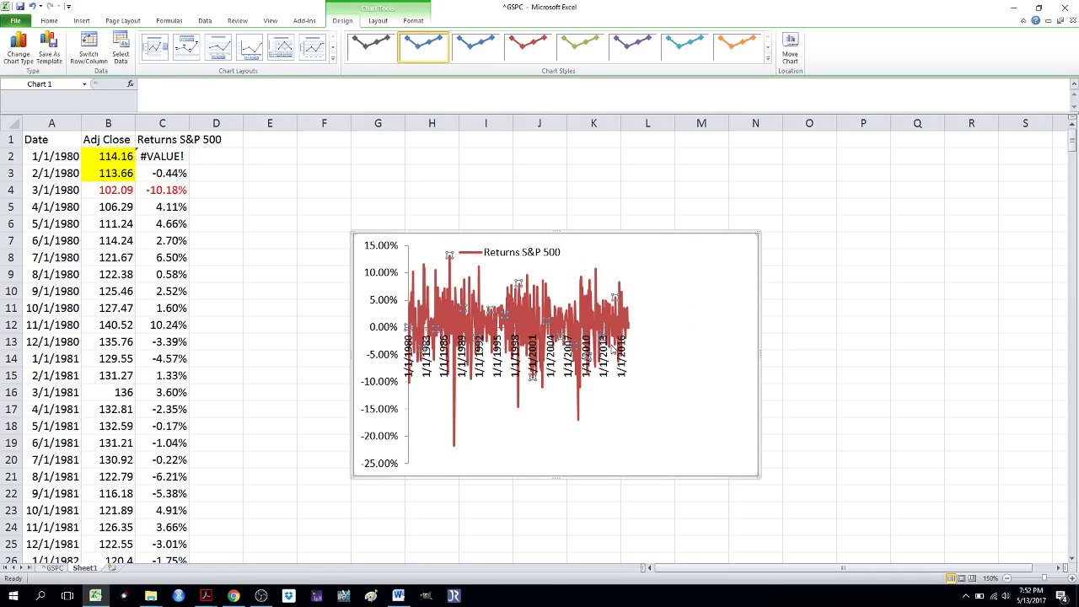
Widen the plot area to fill the chart, and enlarge the chart upward to row 2 and across to column Q
left_click(614, 348)
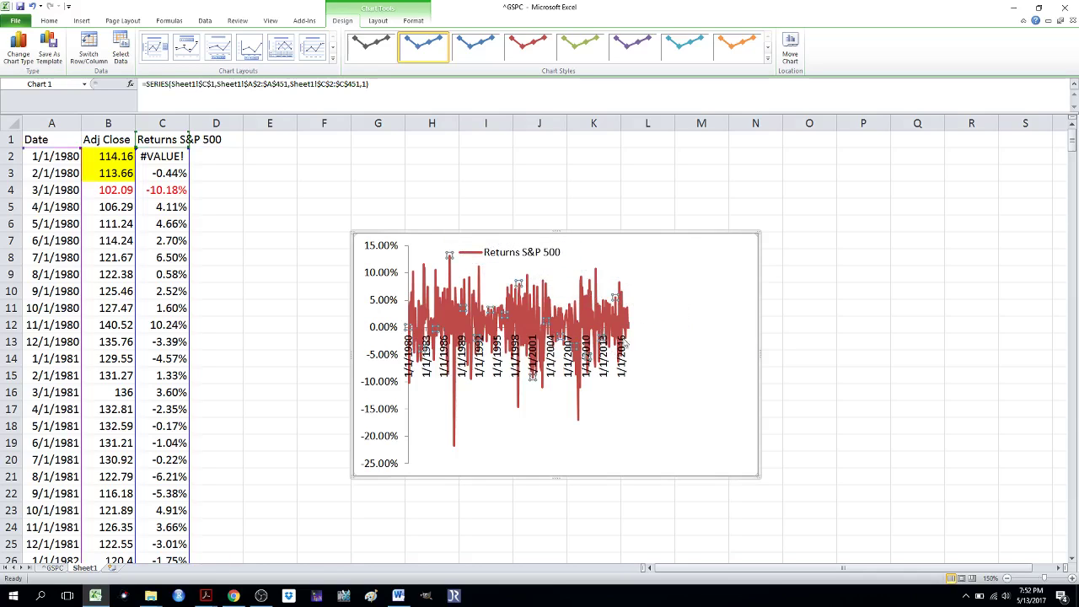
left_click(655, 377)
left_click(581, 420)
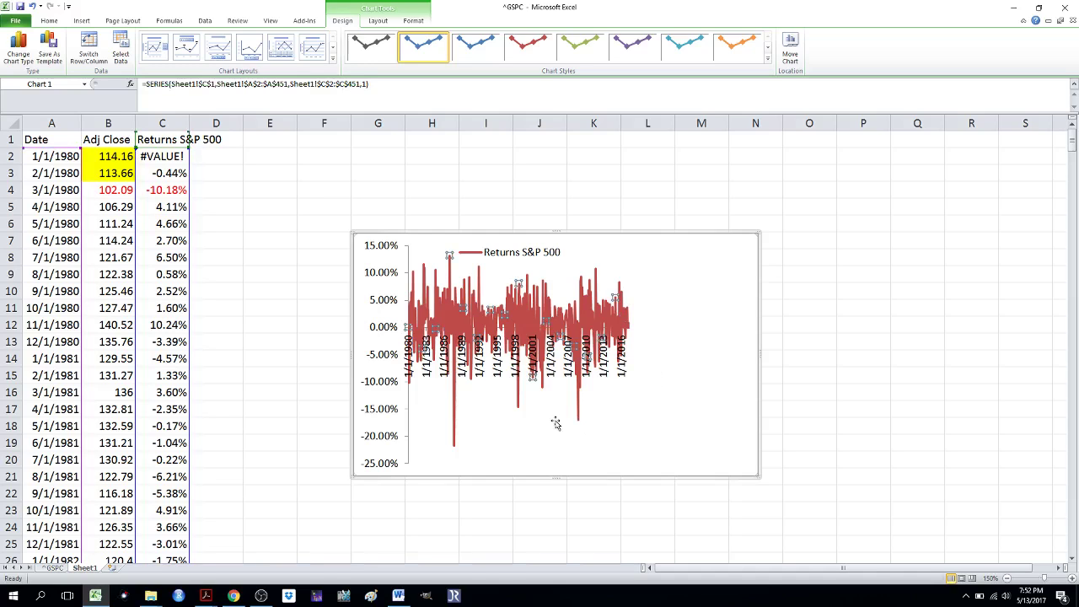
left_click(545, 424)
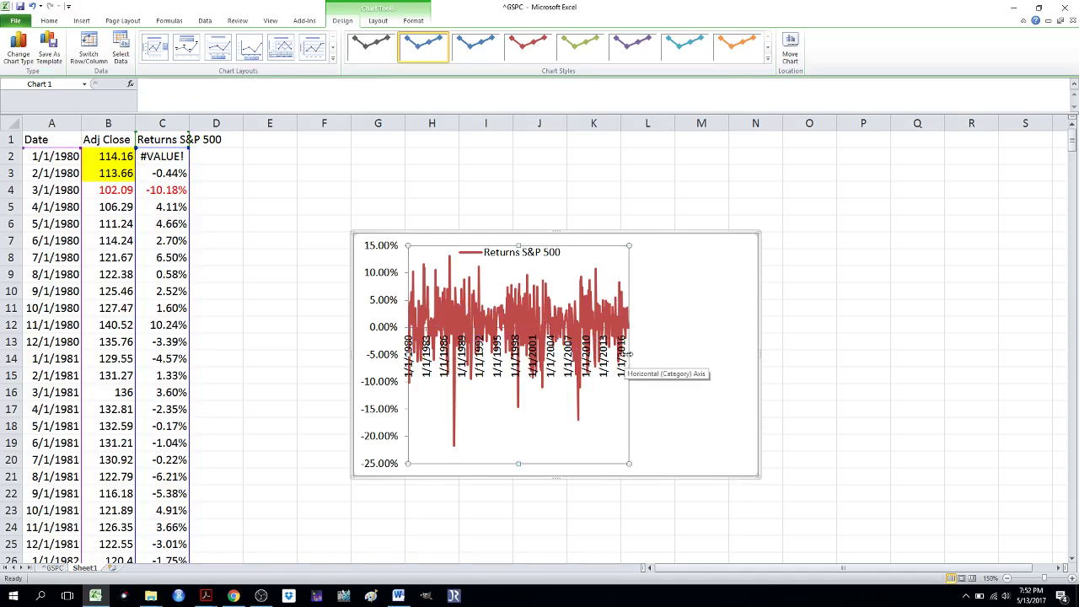
left_click_drag(629, 354, 744, 347)
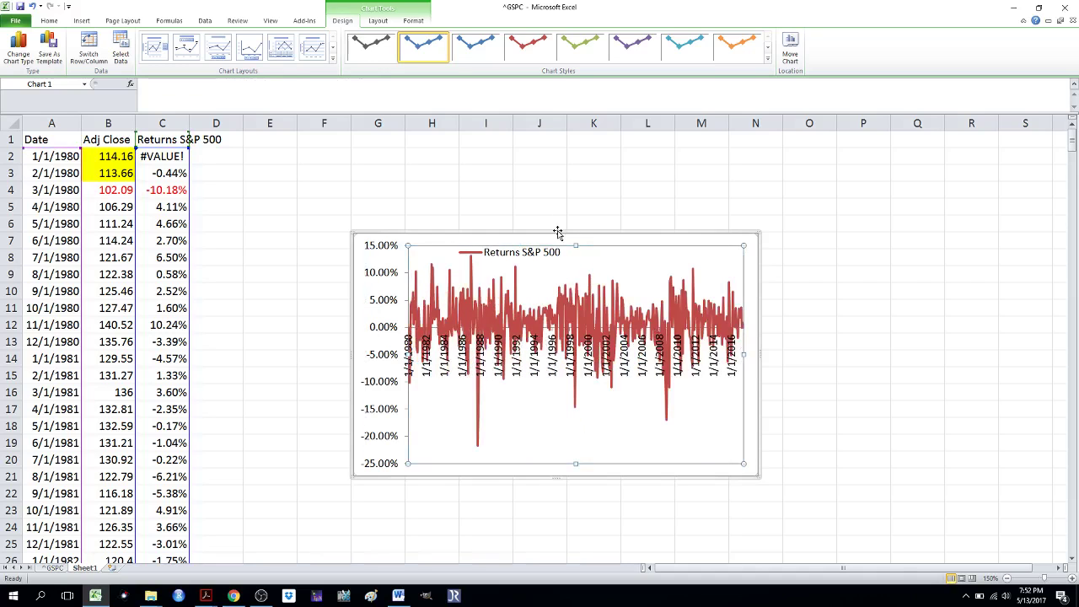
left_click_drag(552, 232, 541, 149)
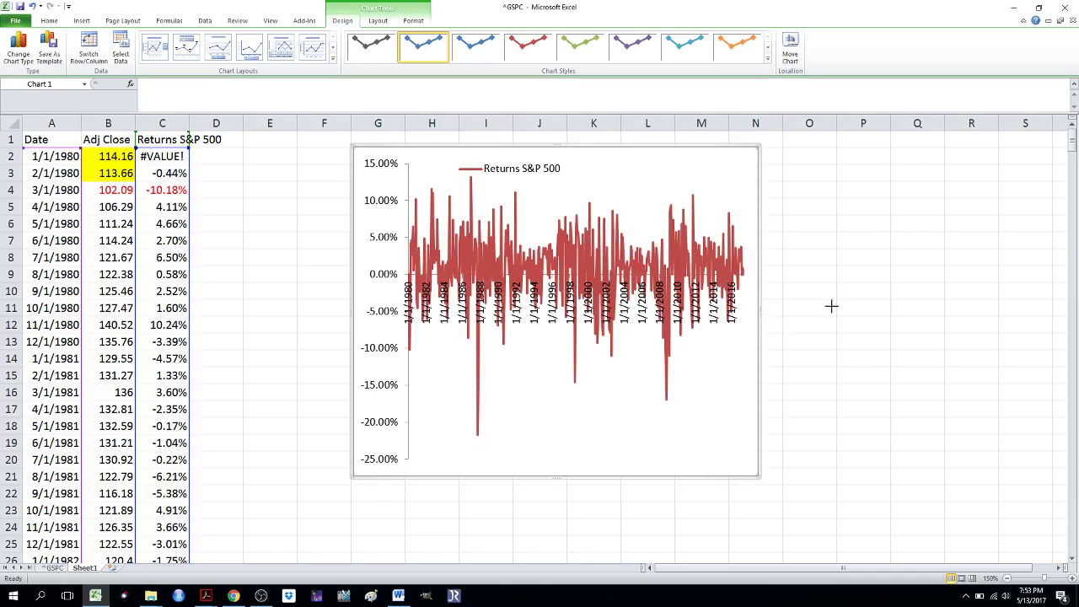
left_click_drag(759, 311, 931, 313)
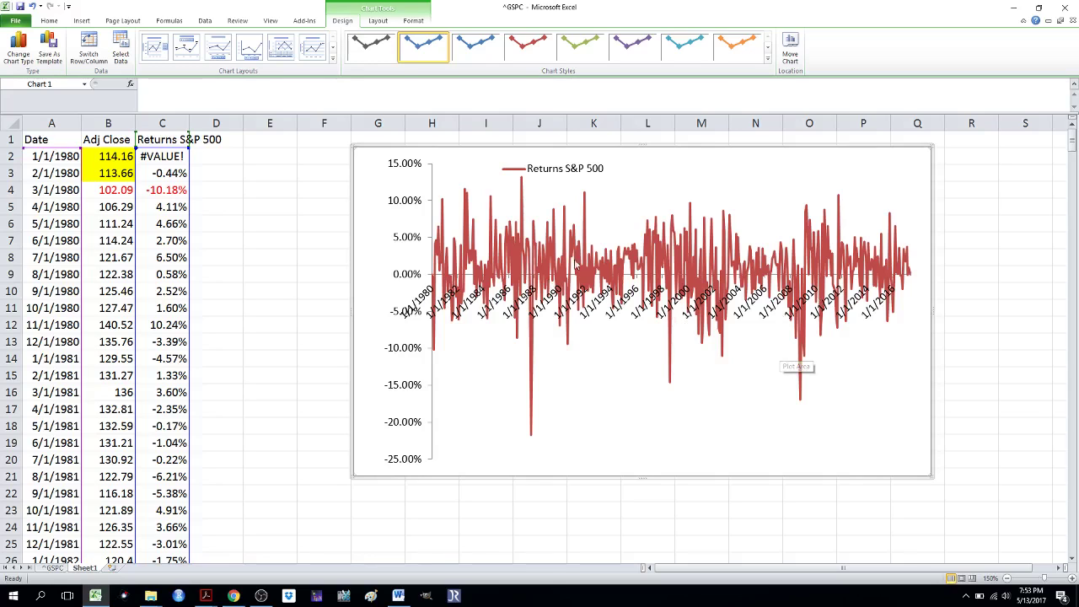
Reduce the line width of the Returns S&P 500 series to 0.75 pt
mouse_move(582, 283)
mouse_move(679, 280)
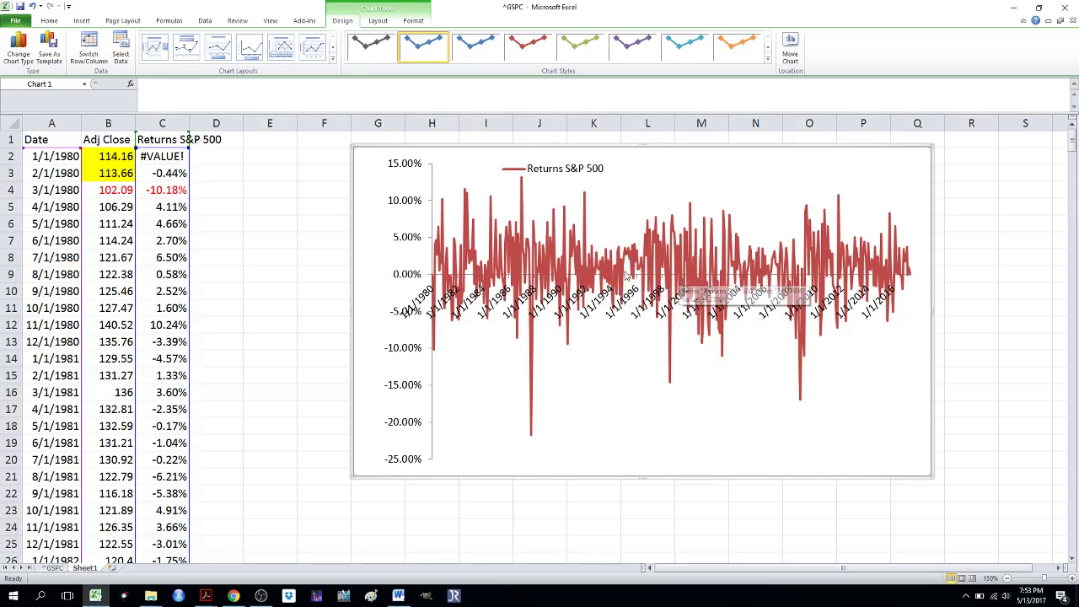
left_click(590, 268)
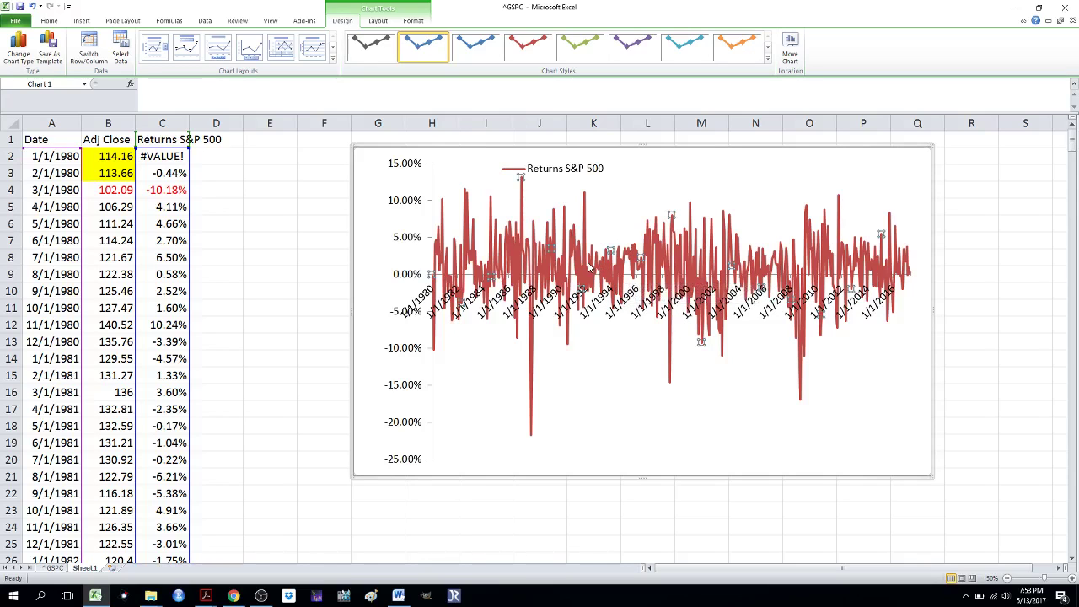
double_click(590, 268)
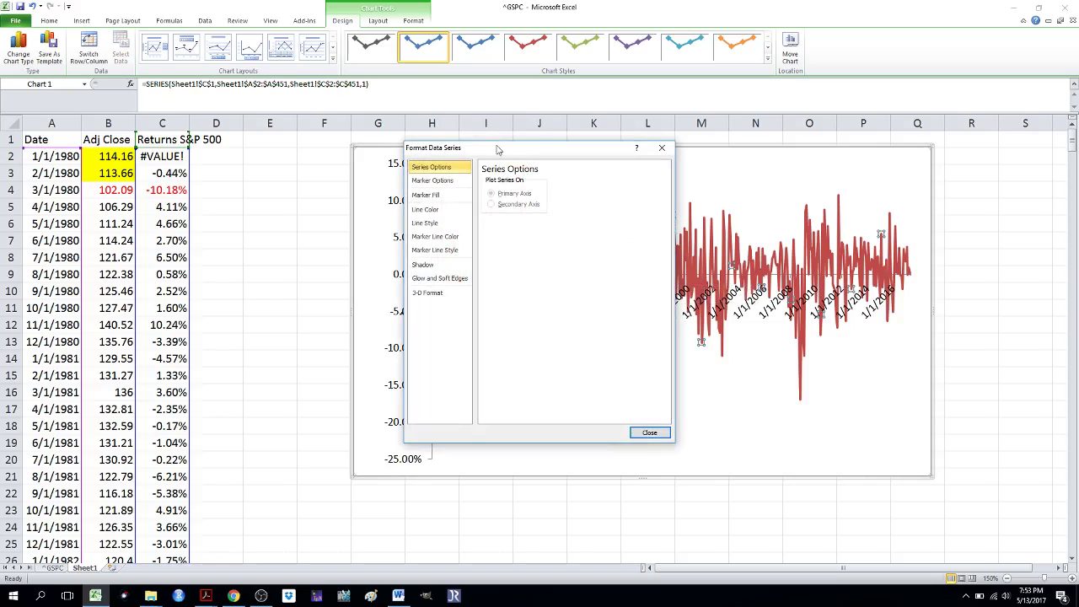
left_click(436, 226)
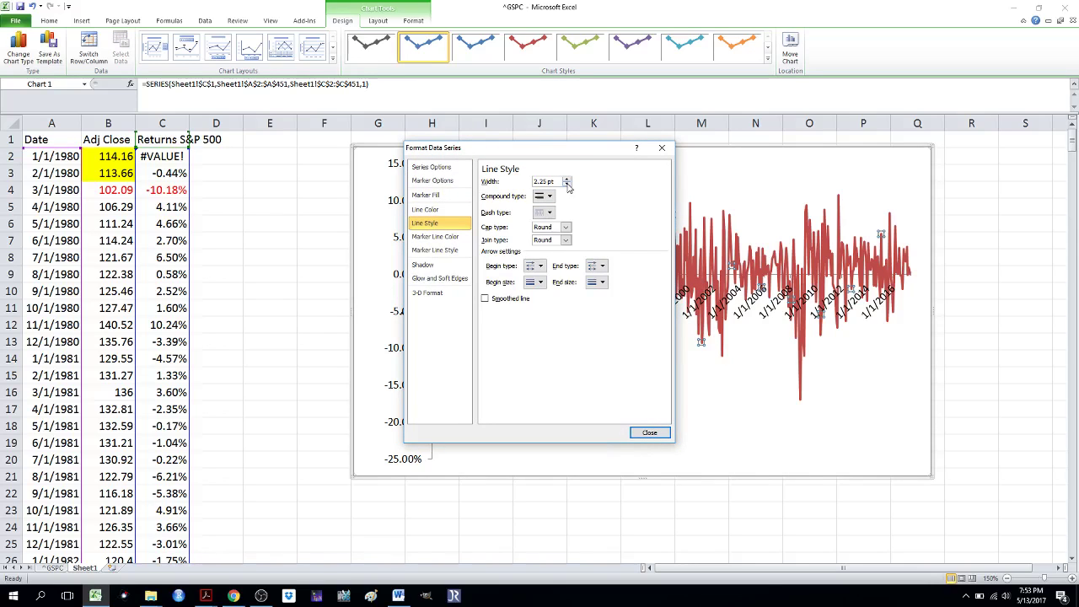
left_click(567, 185)
left_click(568, 184)
left_click(568, 184)
left_click(568, 185)
left_click(568, 185)
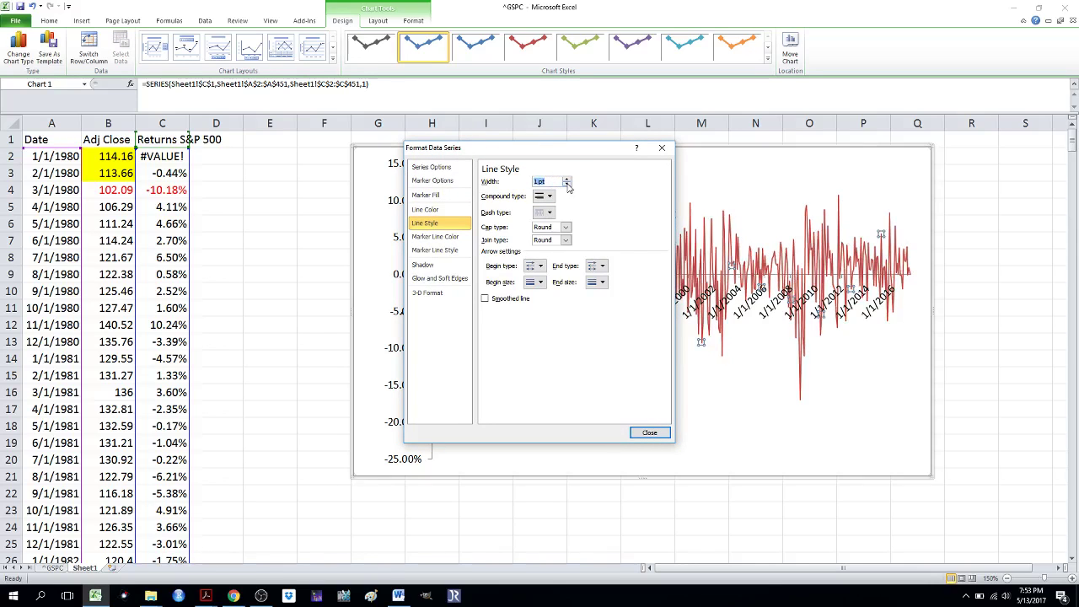
left_click(568, 185)
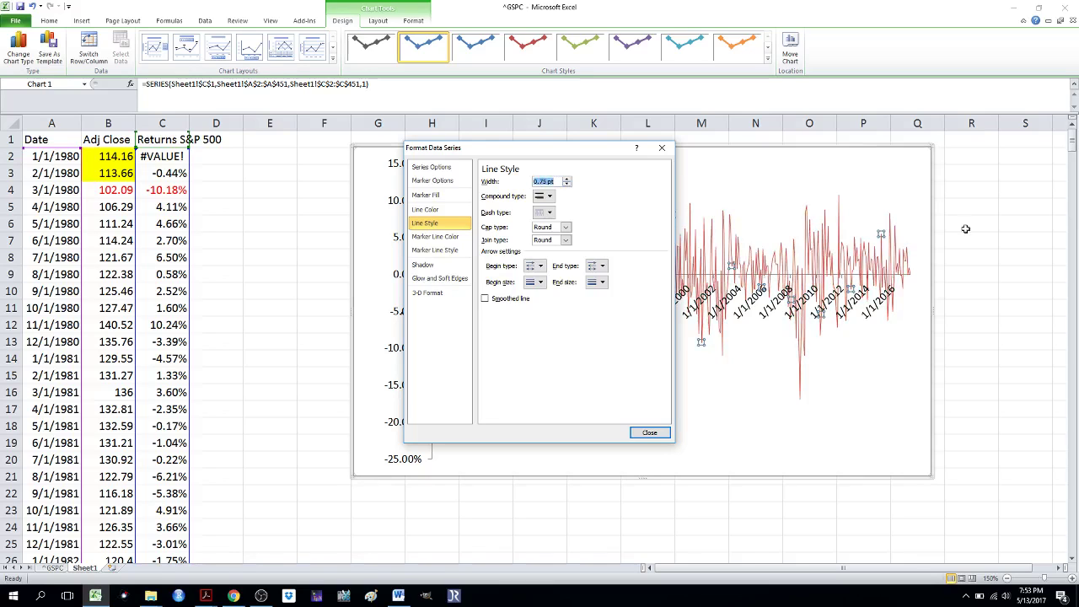
Change the returns line to a solid blue theme color and close the series formatting
left_click(423, 211)
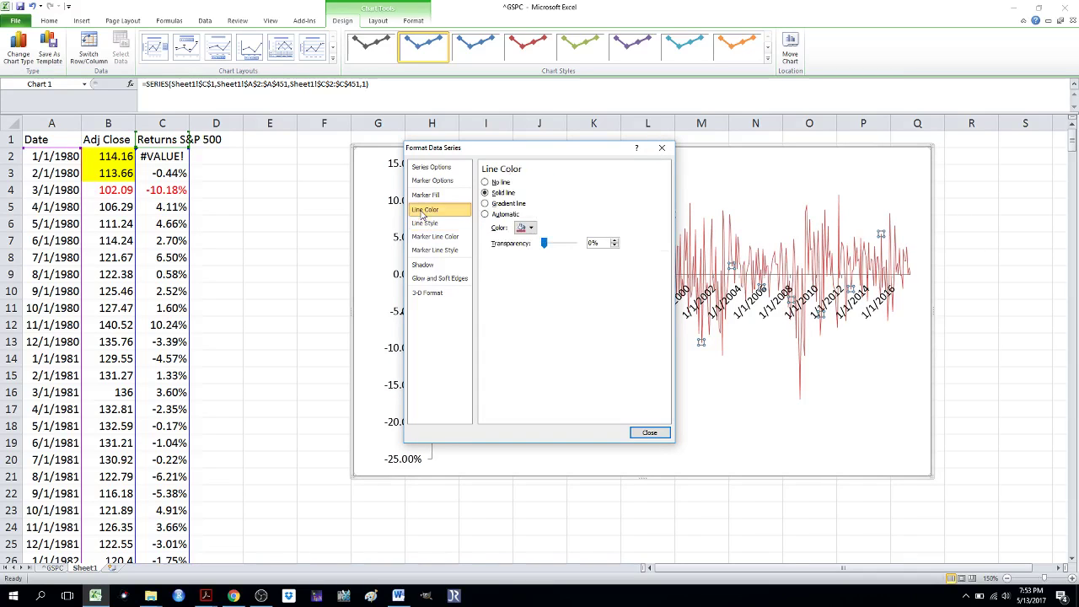
left_click(533, 229)
left_click(531, 257)
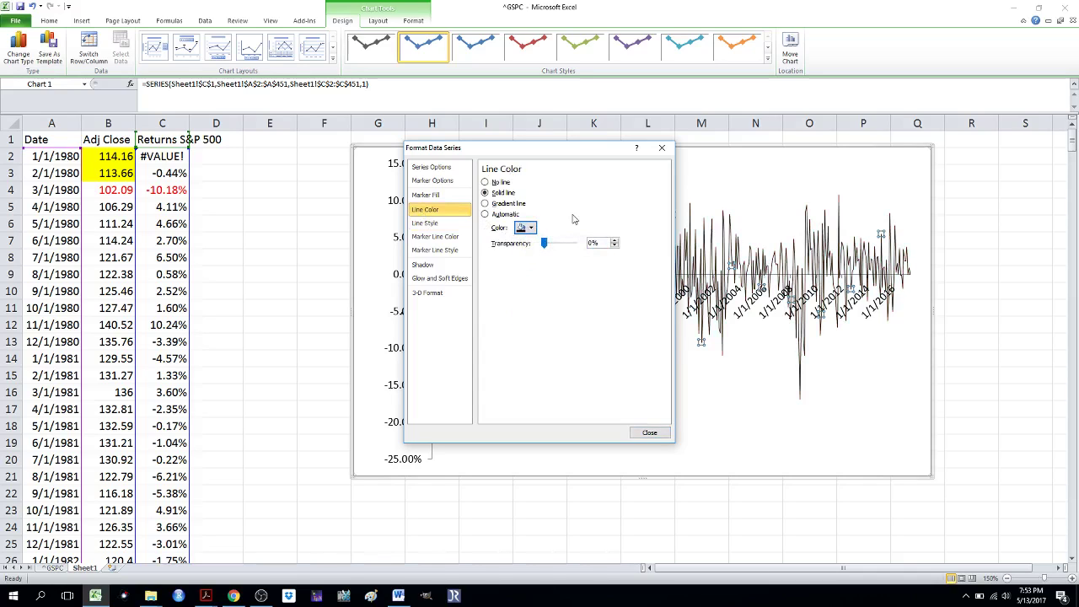
left_click(532, 231)
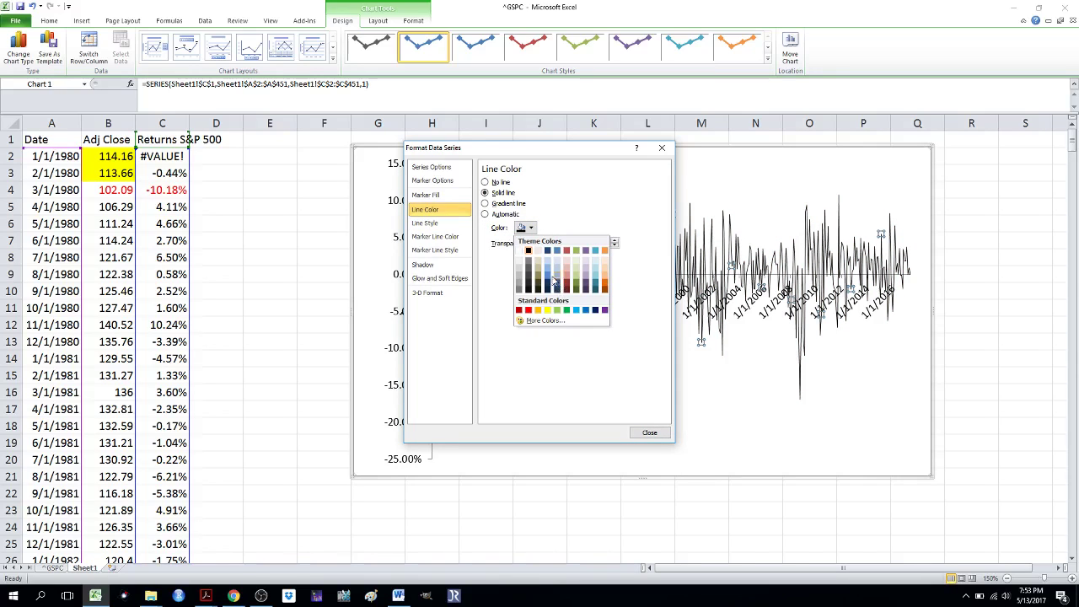
left_click(550, 278)
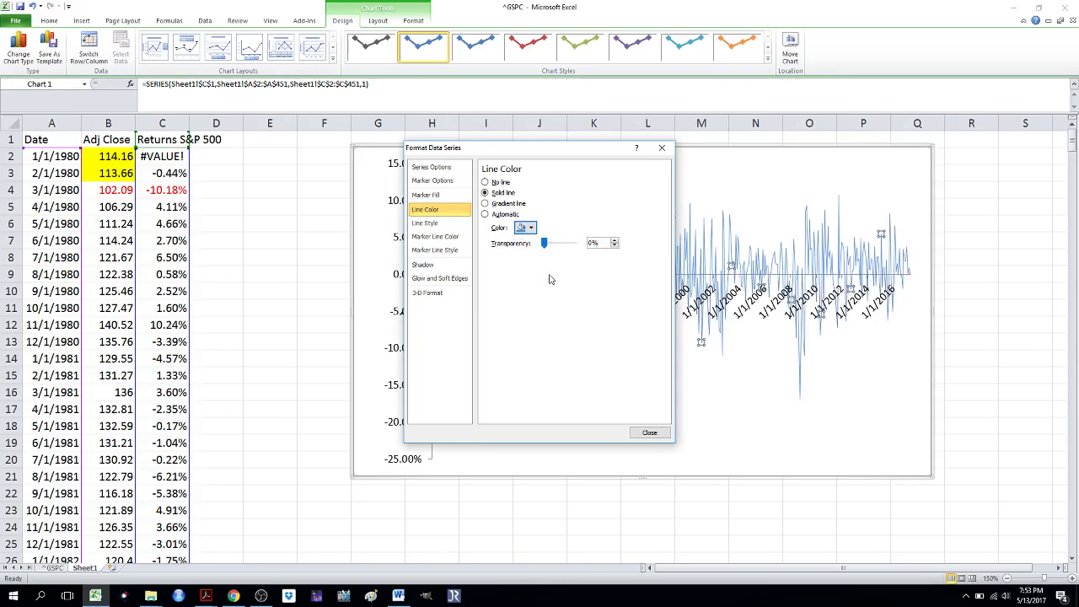
left_click(663, 150)
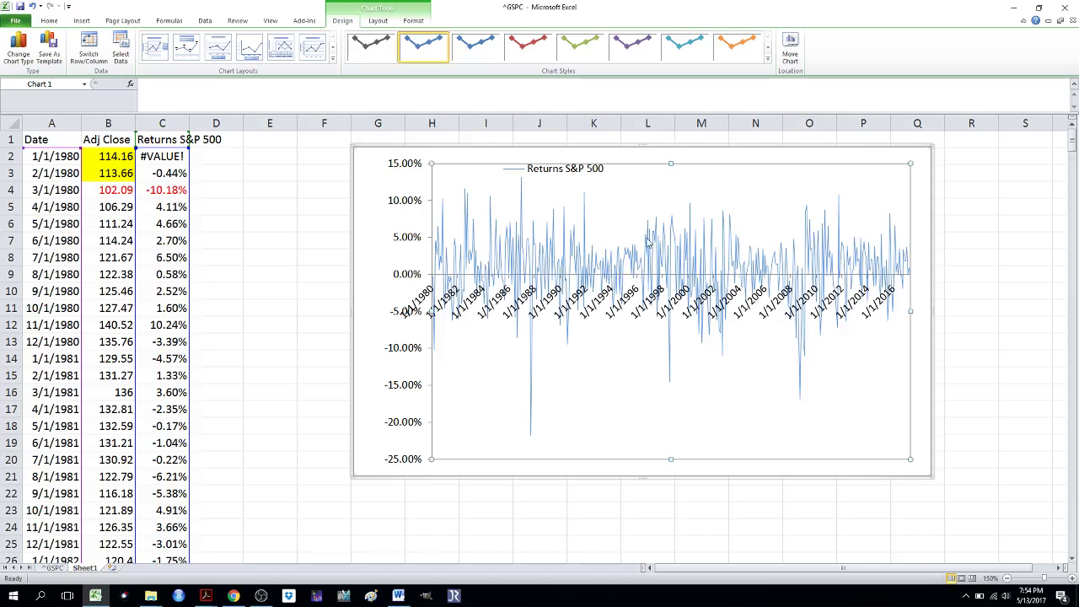
Examine the returns chart, checking the dates and values of the deepest monthly drops
mouse_move(686, 253)
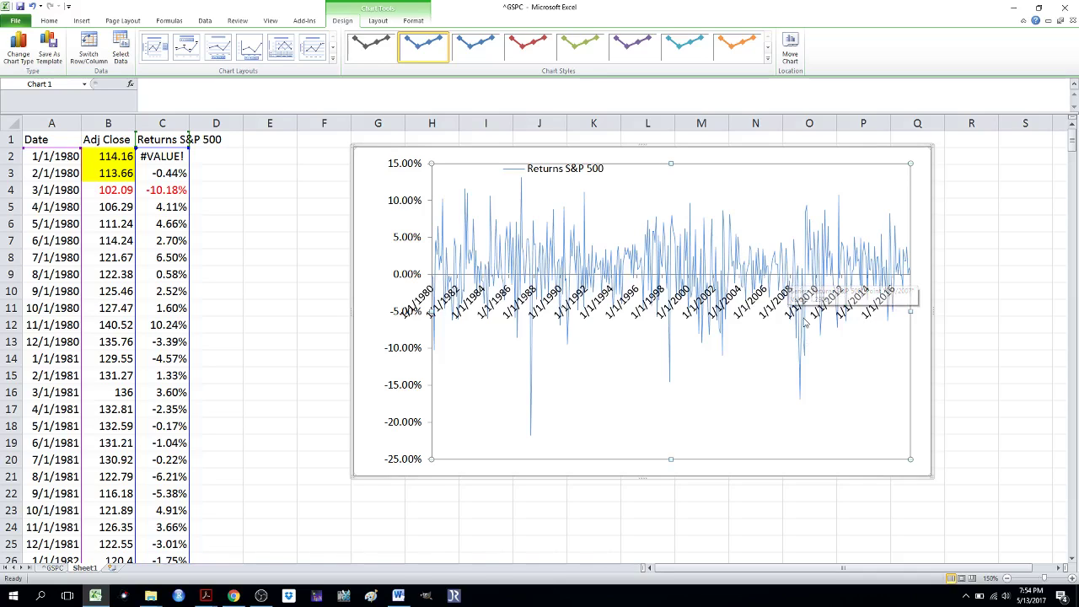
mouse_move(805, 360)
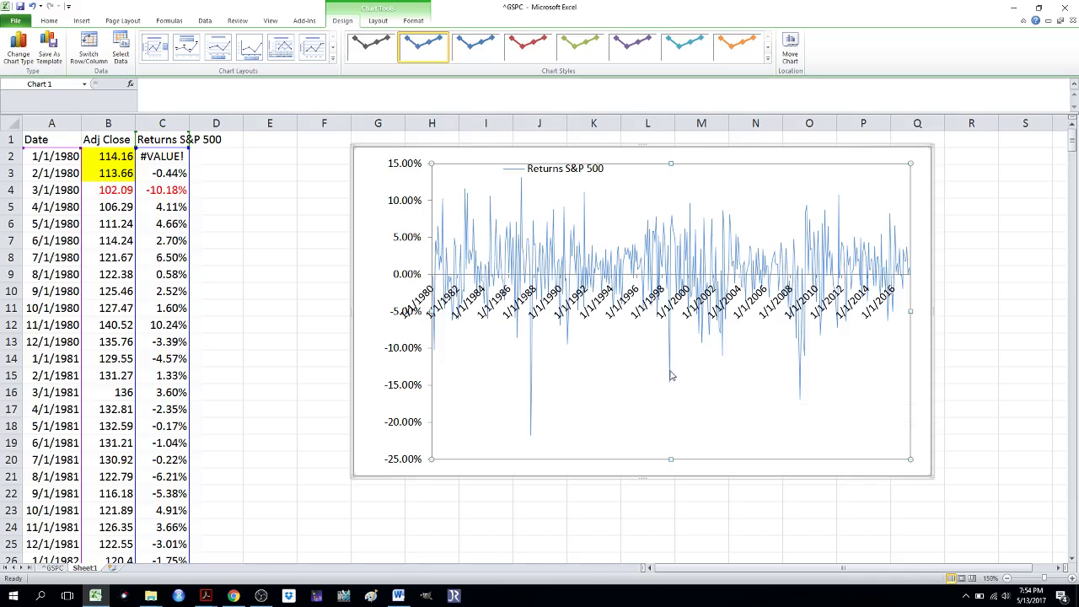
mouse_move(531, 426)
mouse_move(533, 389)
mouse_move(669, 348)
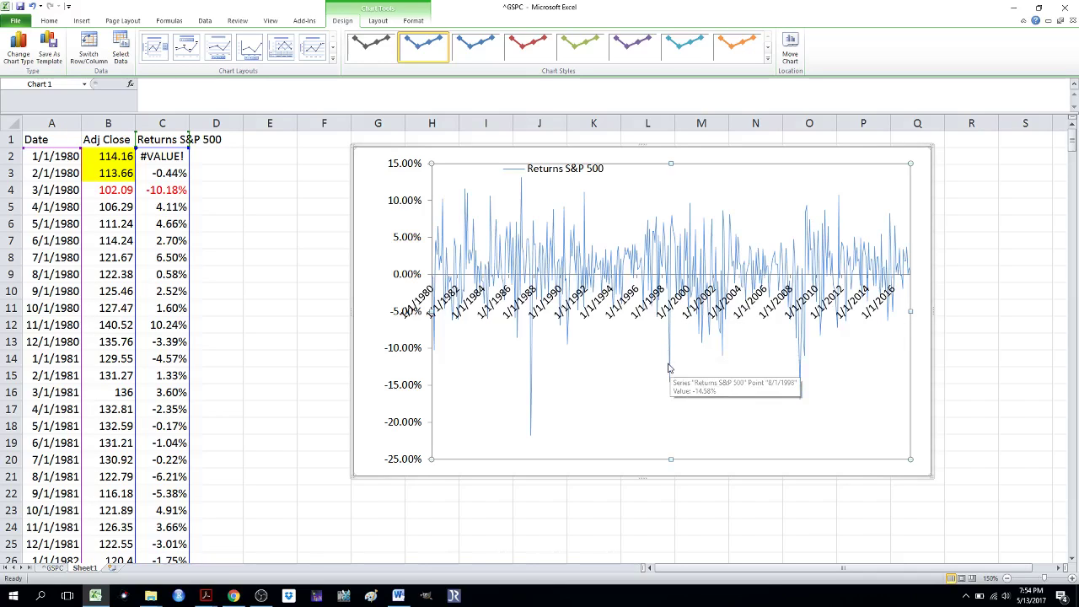
left_click(802, 397)
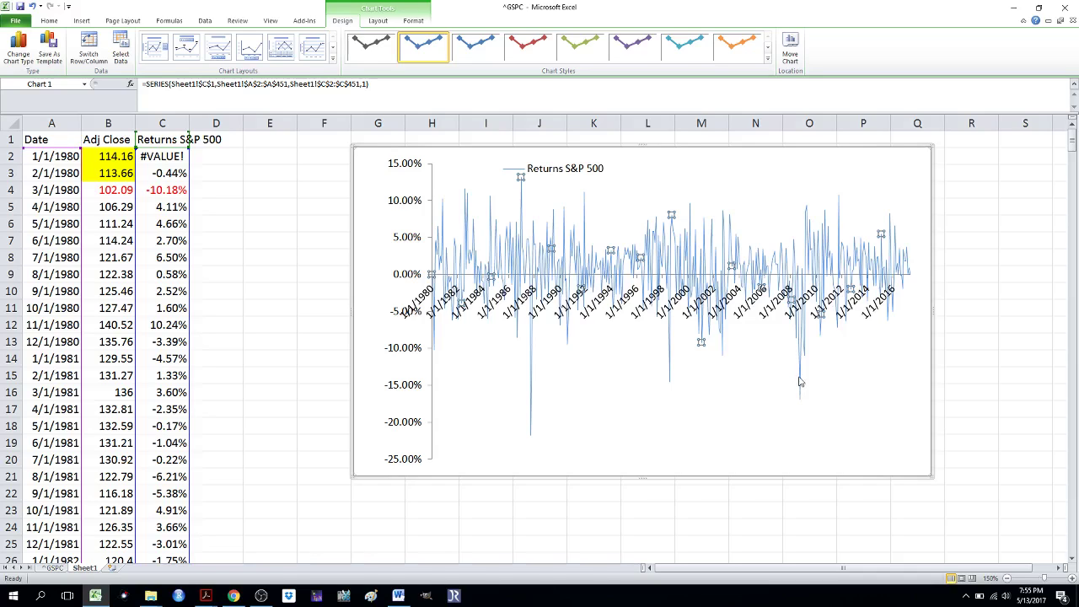
left_click(750, 402)
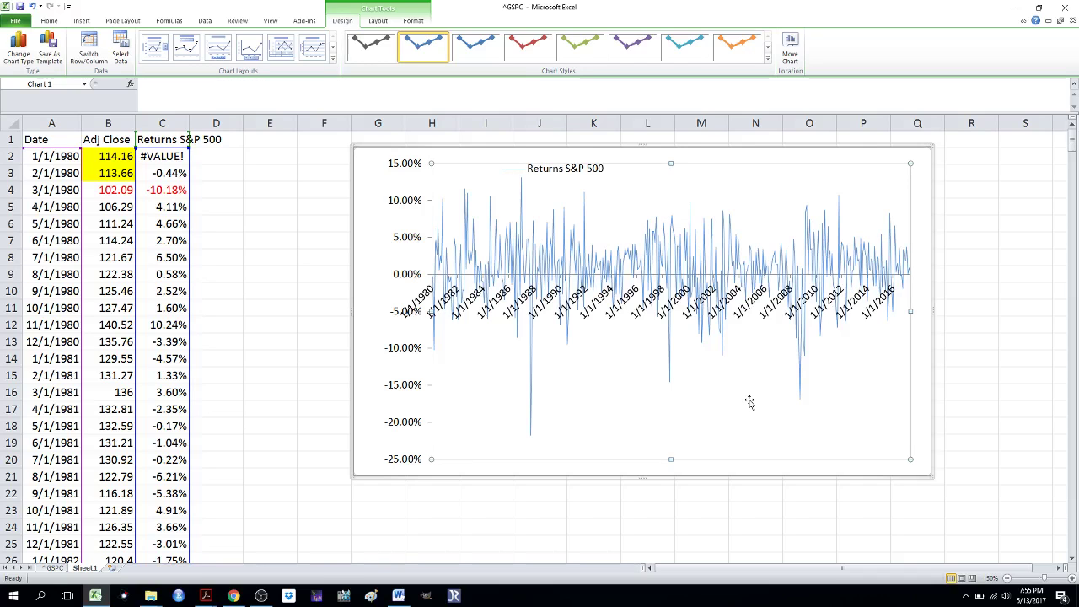
Check the average annual S&P 500 return in Chrome's Google results and return to the chart in Excel
left_click(234, 596)
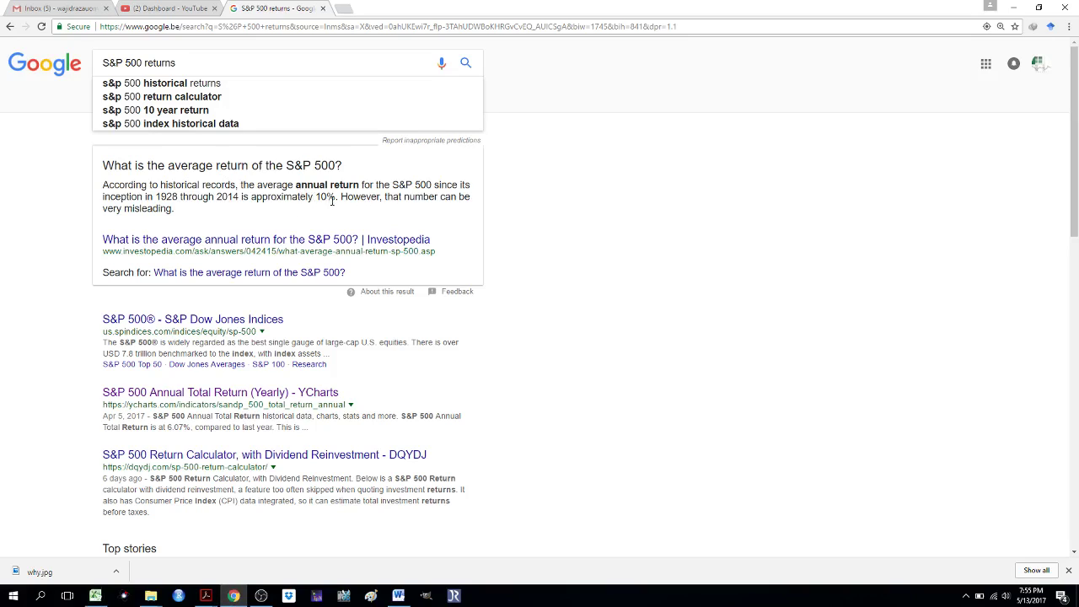
left_click(95, 597)
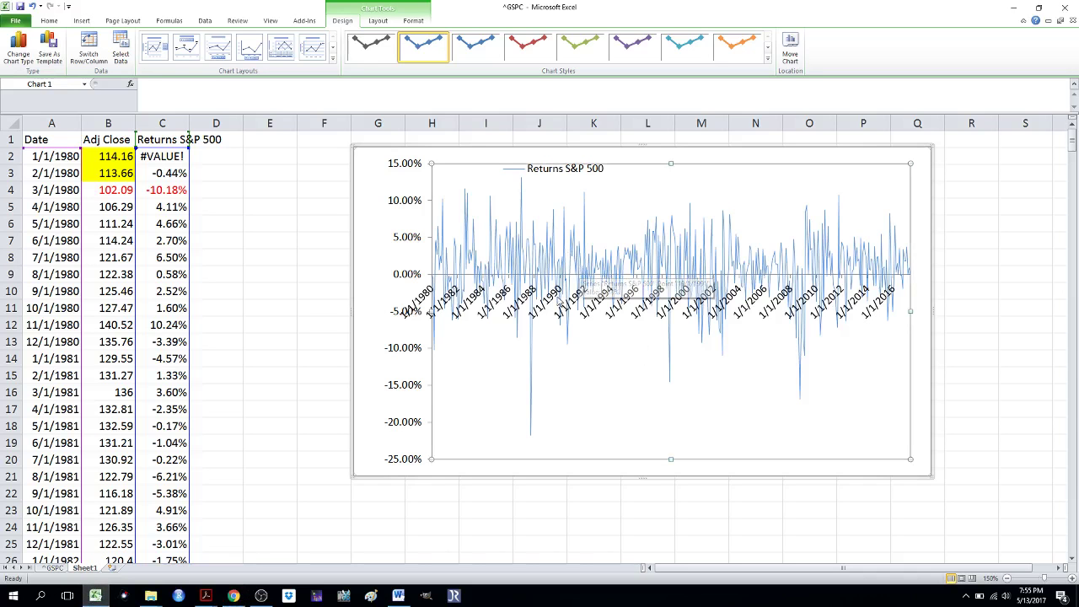
mouse_move(699, 246)
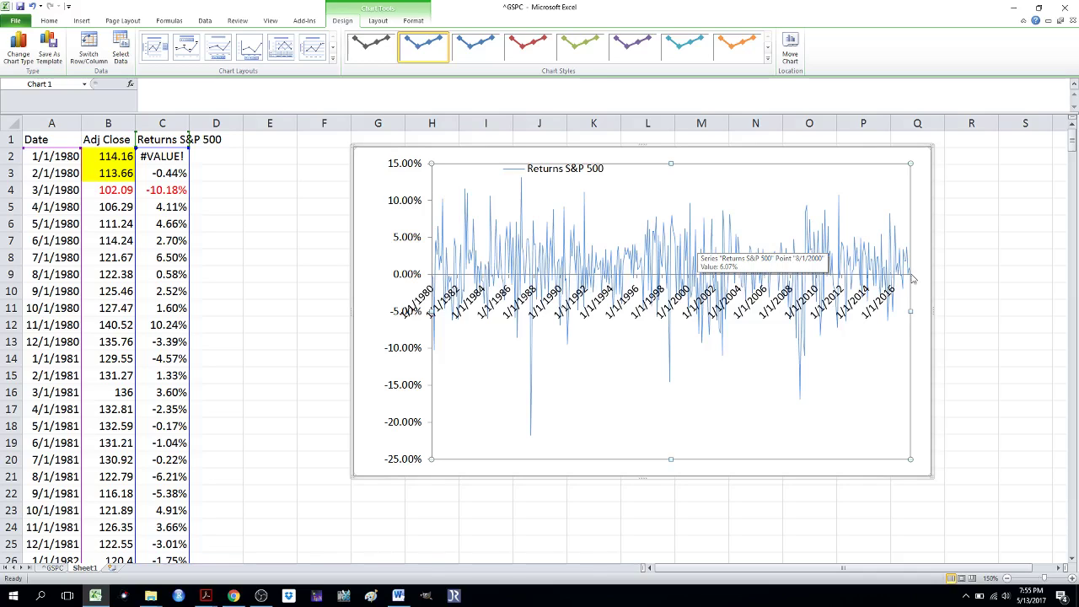
Move the chart farther from the data table and widen column C to fit its Returns S&P 500 header
left_click_drag(933, 263, 1024, 266)
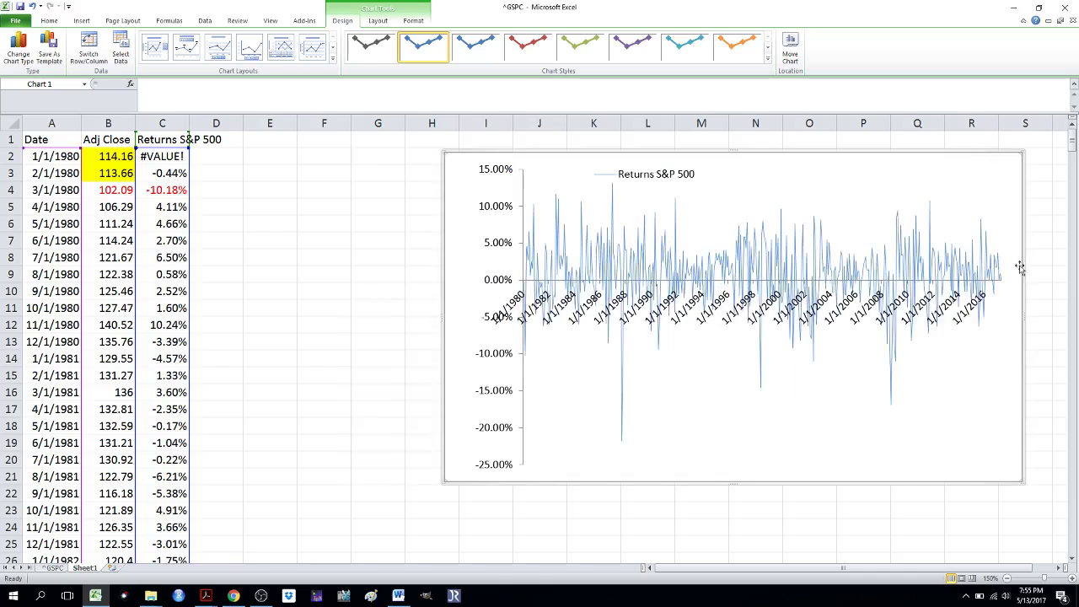
left_click(212, 154)
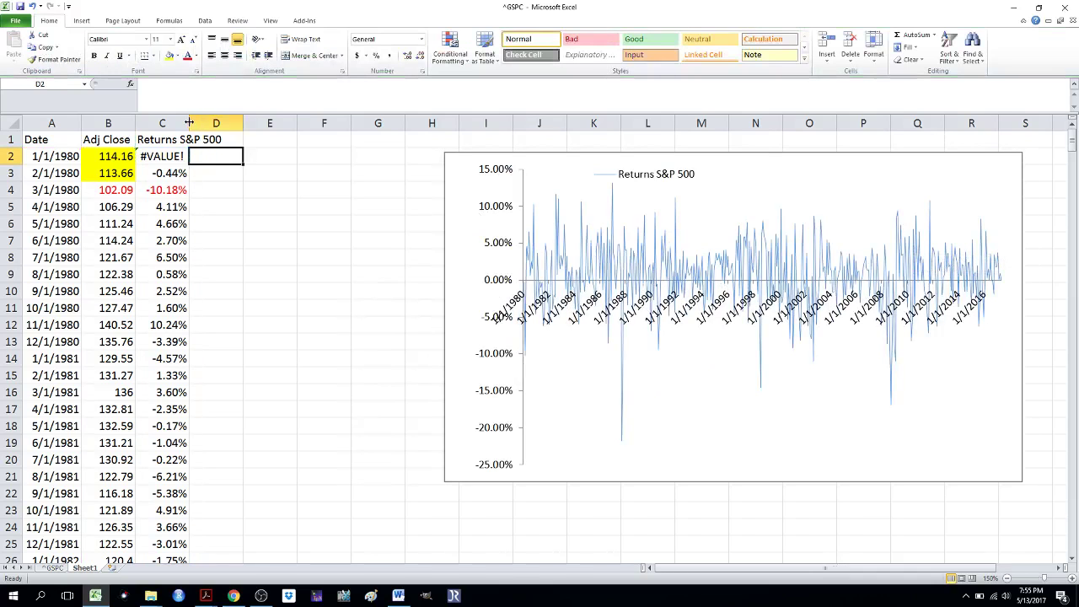
double_click(189, 122)
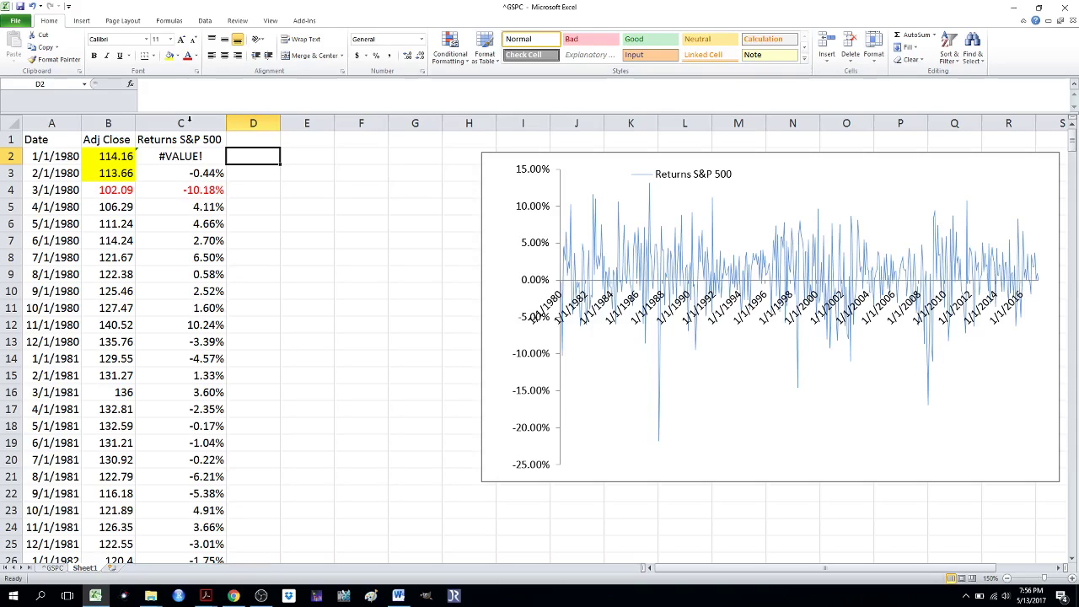
Enter the starting value 1 in D2 and the cumulative growth formula =D2*(1+C3) in D3
type("1")
key("Return")
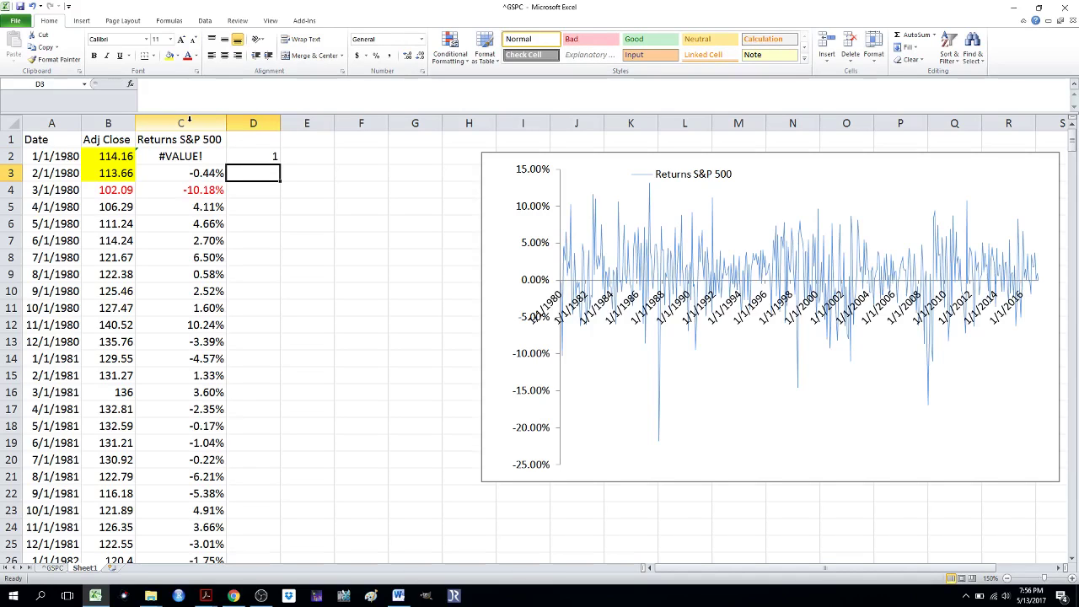
type("=")
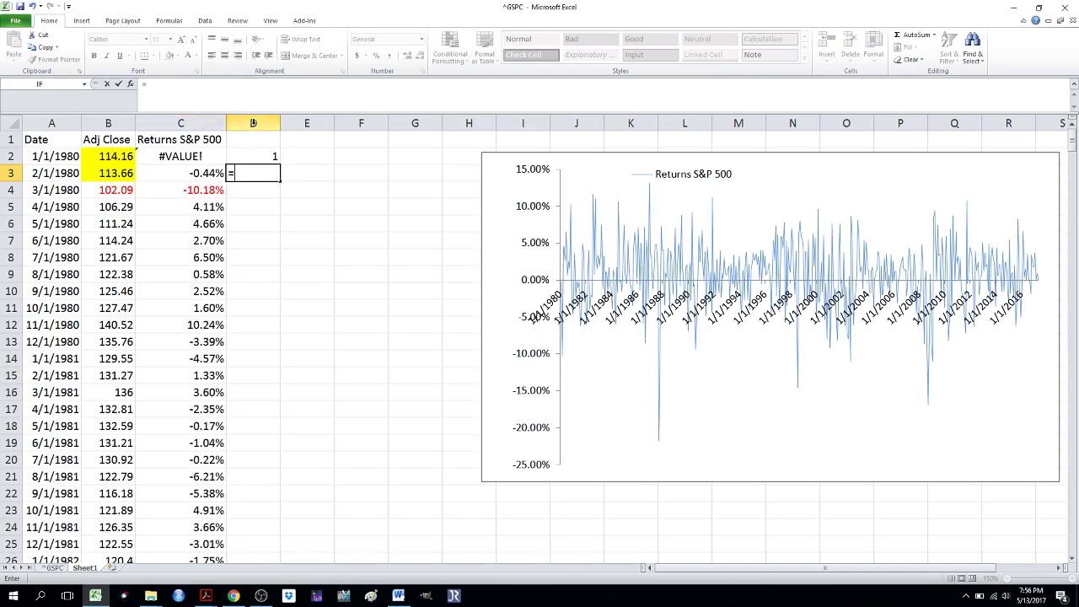
left_click(253, 159)
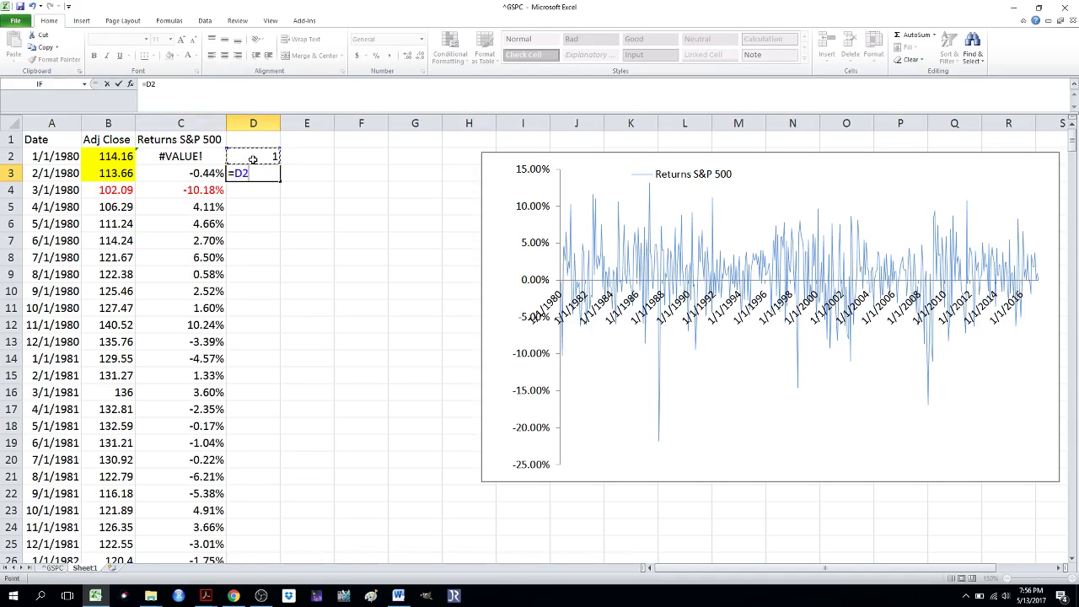
type("*(1+")
left_click(206, 173)
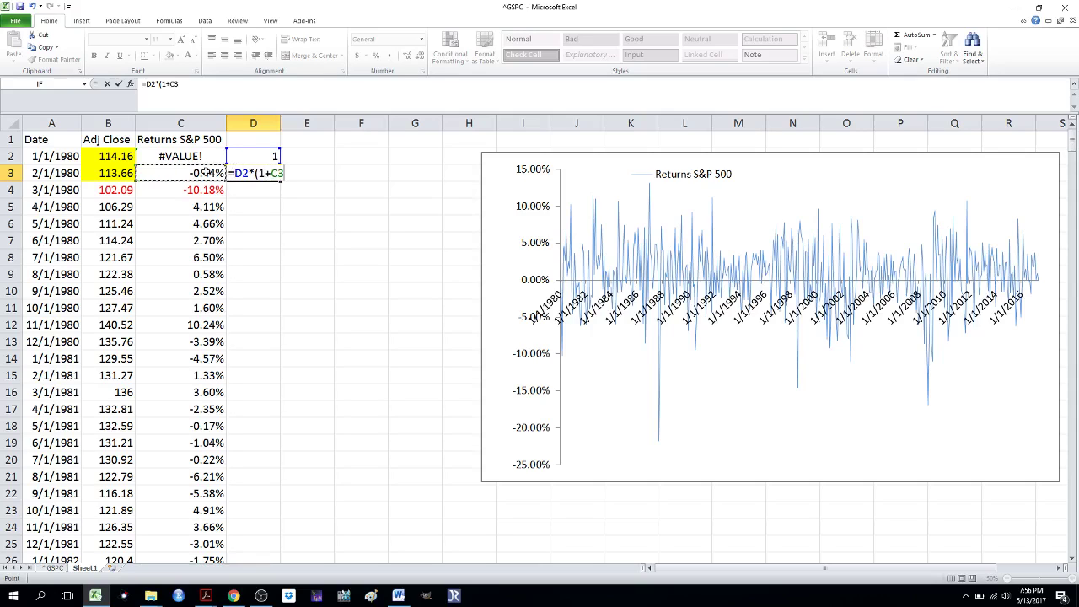
type("_")
key("BackSpace")
type(")")
key("Return")
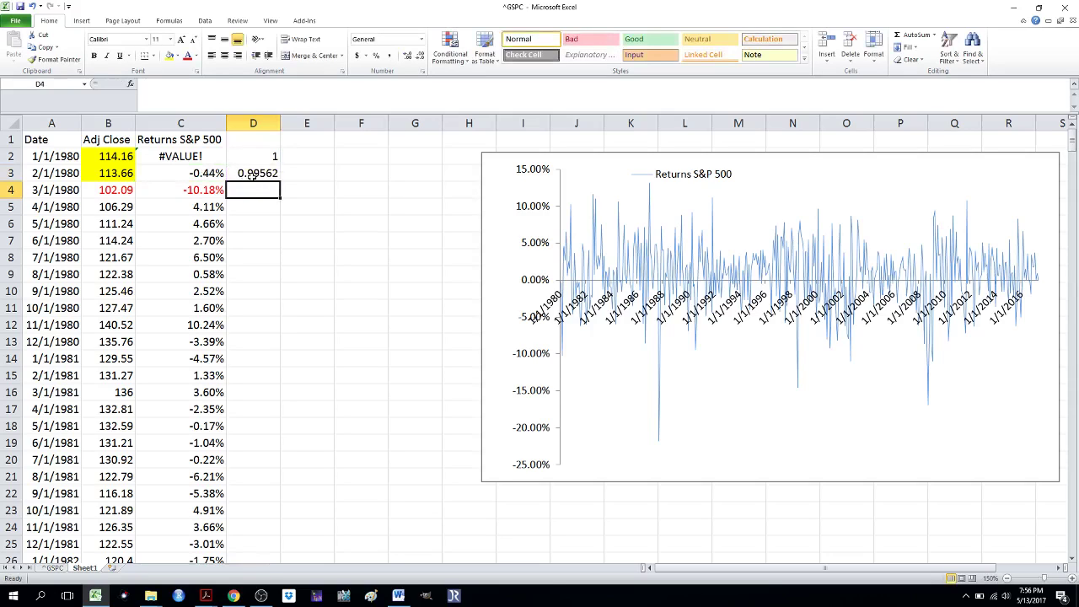
Enter the starting value 1 in E2 and the cumulative growth formula =E2*(1+C3) in E3
left_click(311, 173)
type("=")
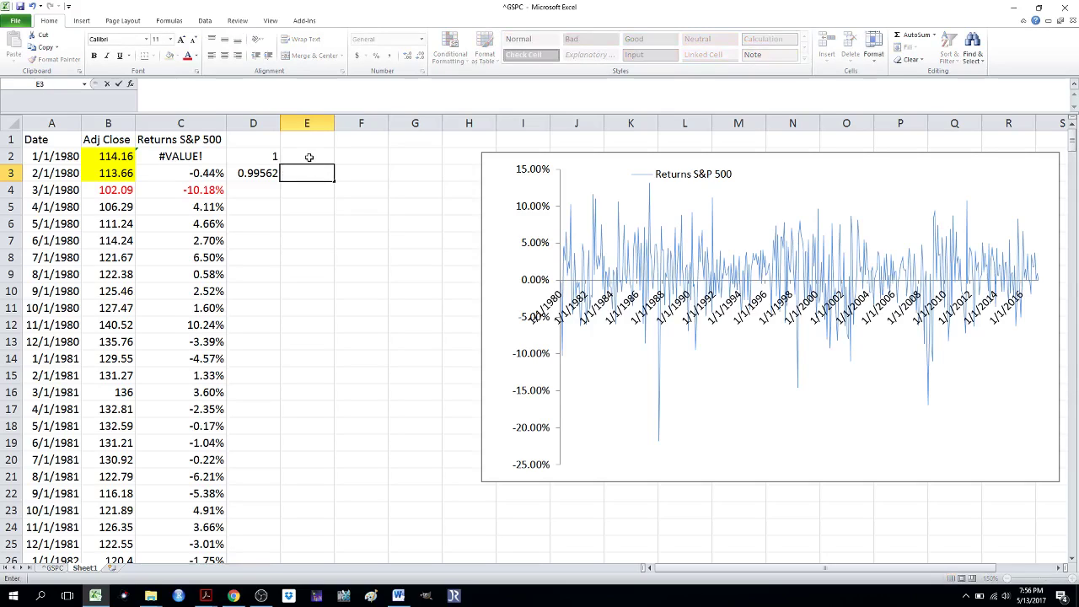
left_click(309, 157)
type("1")
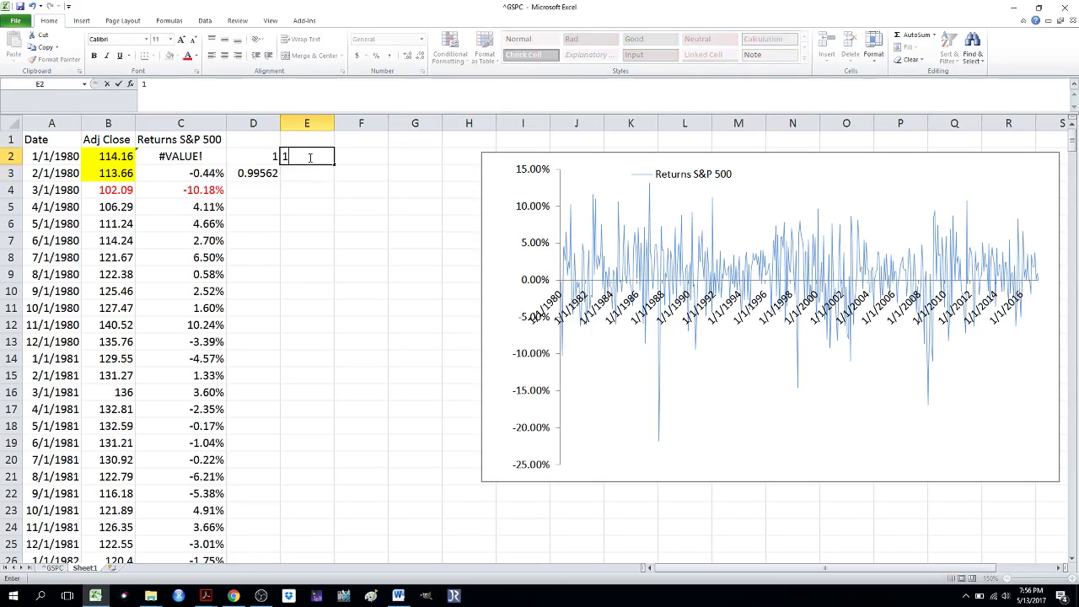
left_click(310, 174)
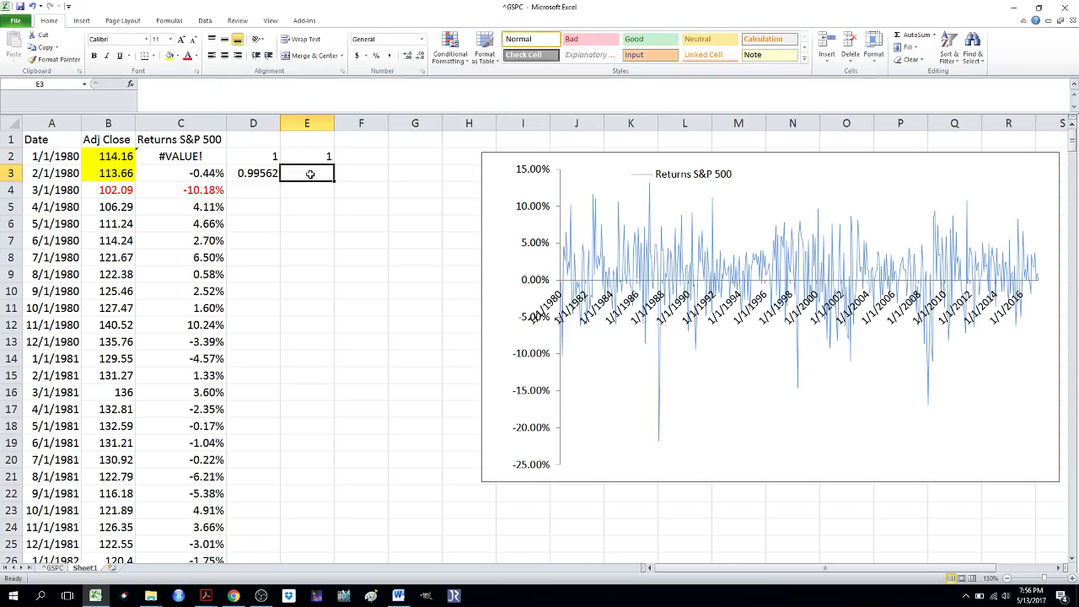
type("=")
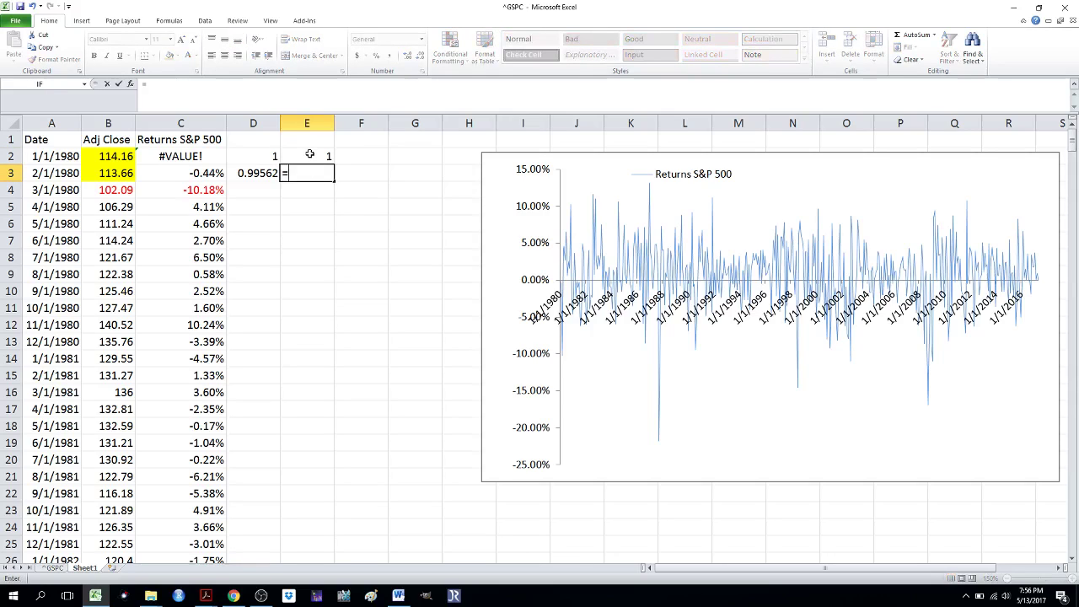
left_click(309, 155)
type("*")
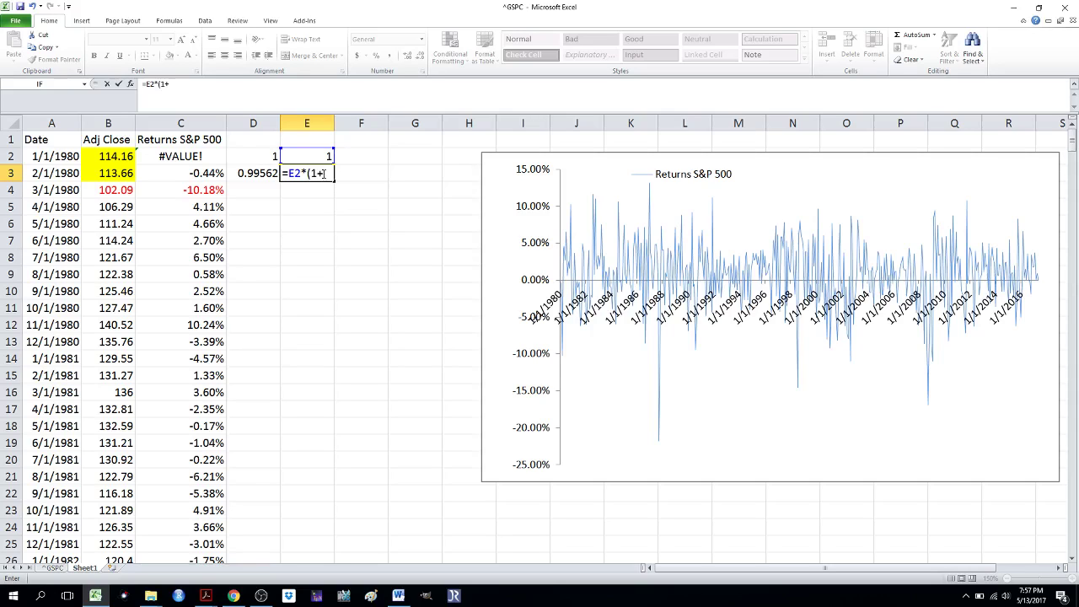
left_click(181, 175)
type(")")
key("Return")
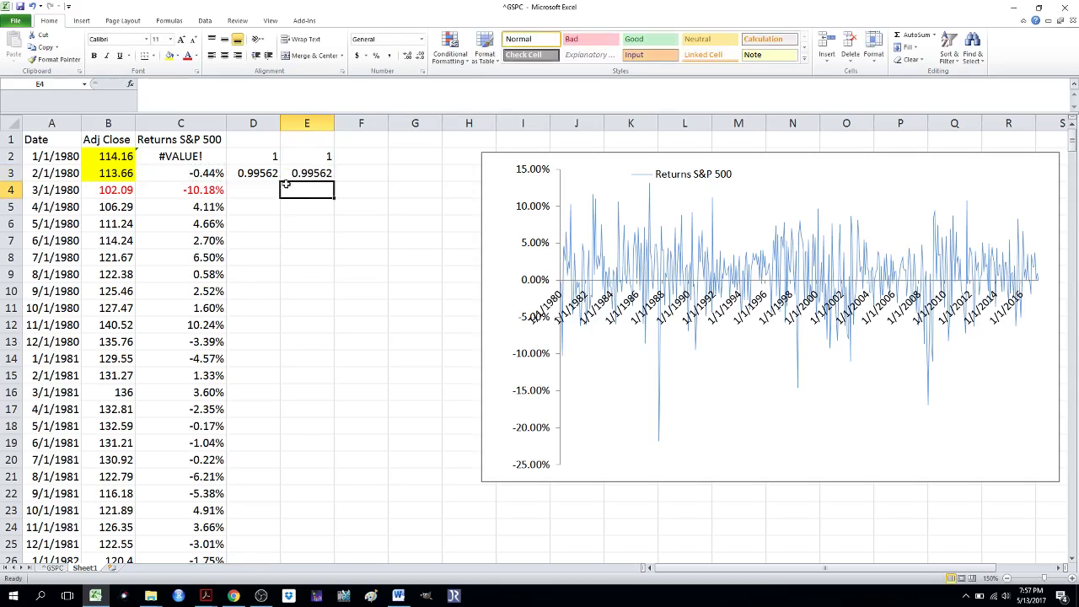
Delete column E with its duplicate cumulative growth calculation
left_click(315, 127)
right_click(315, 126)
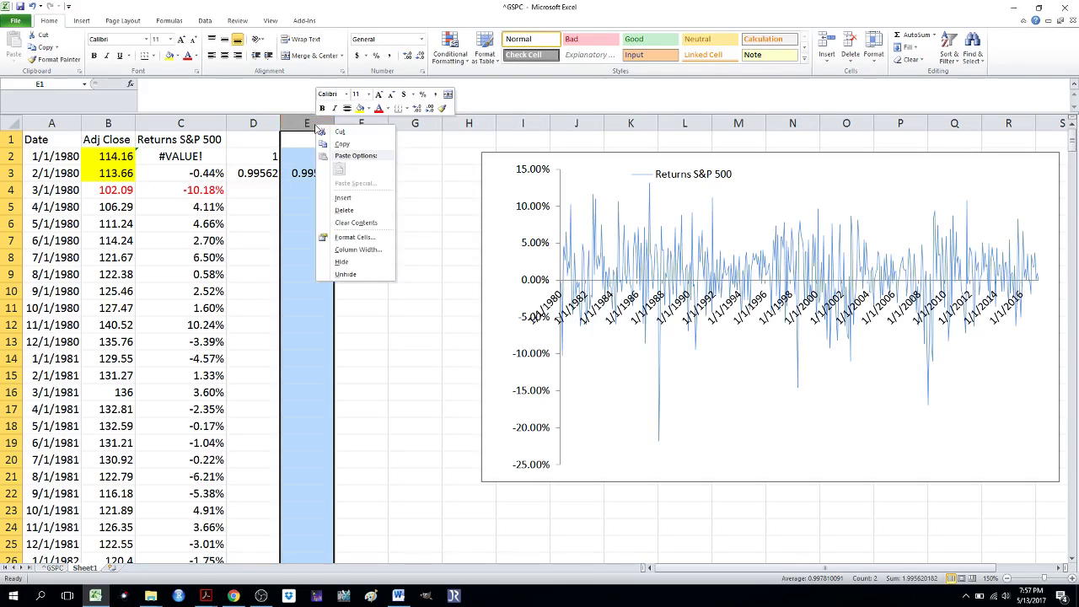
left_click(344, 211)
Fill the cumulative growth formula in D3 down column D to the final date in row 451
left_click(261, 174)
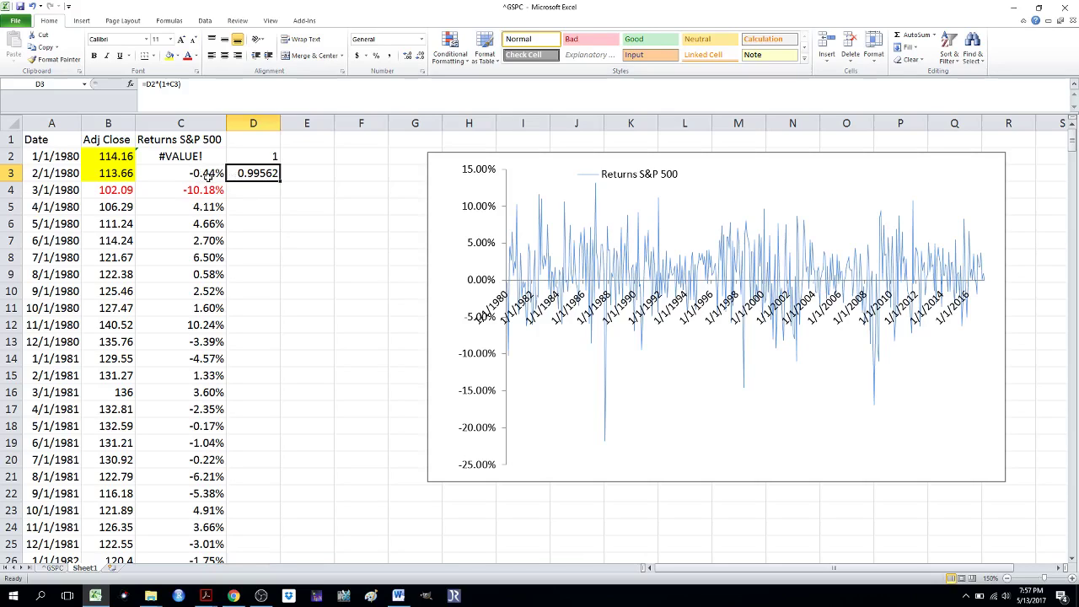
left_click(261, 192)
left_click(255, 172)
double_click(280, 182)
left_click(281, 183)
key("ctrl+Down")
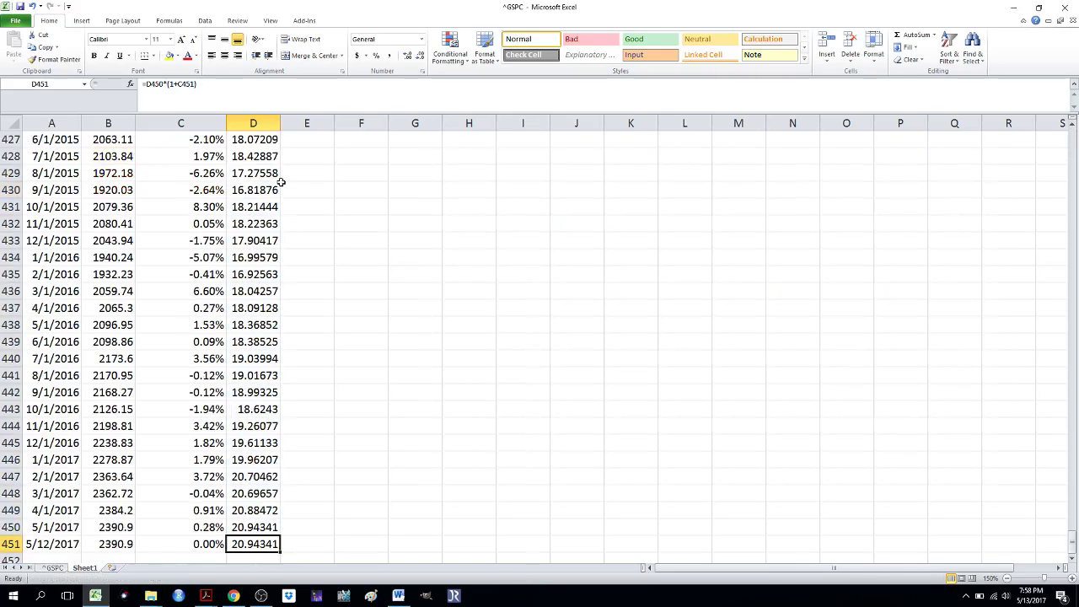
key("Down")
key("Down")
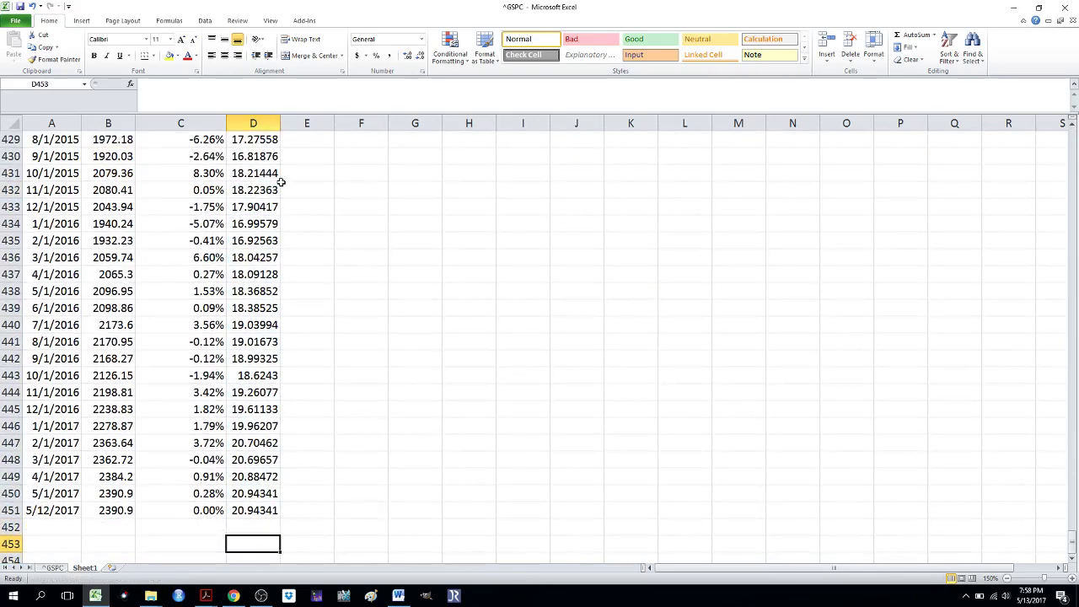
key("Right")
key("Up")
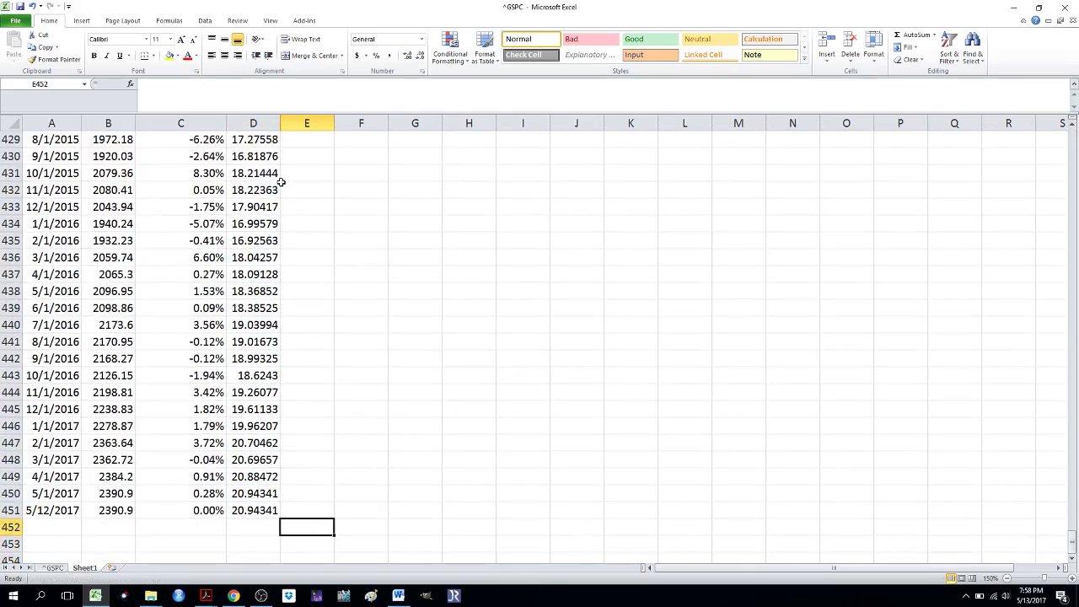
key("Down")
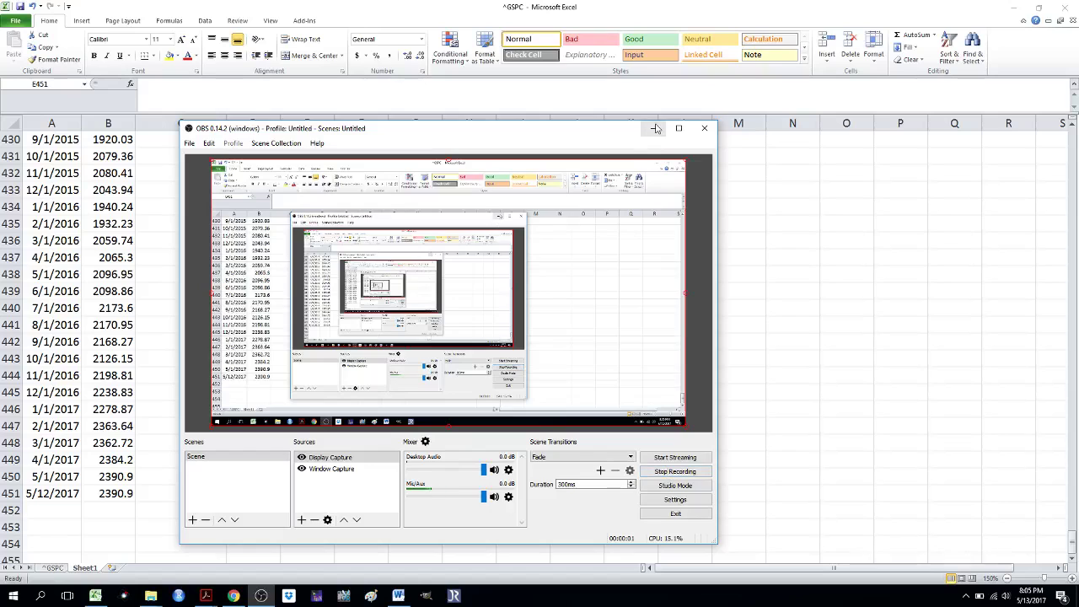
left_click(656, 128)
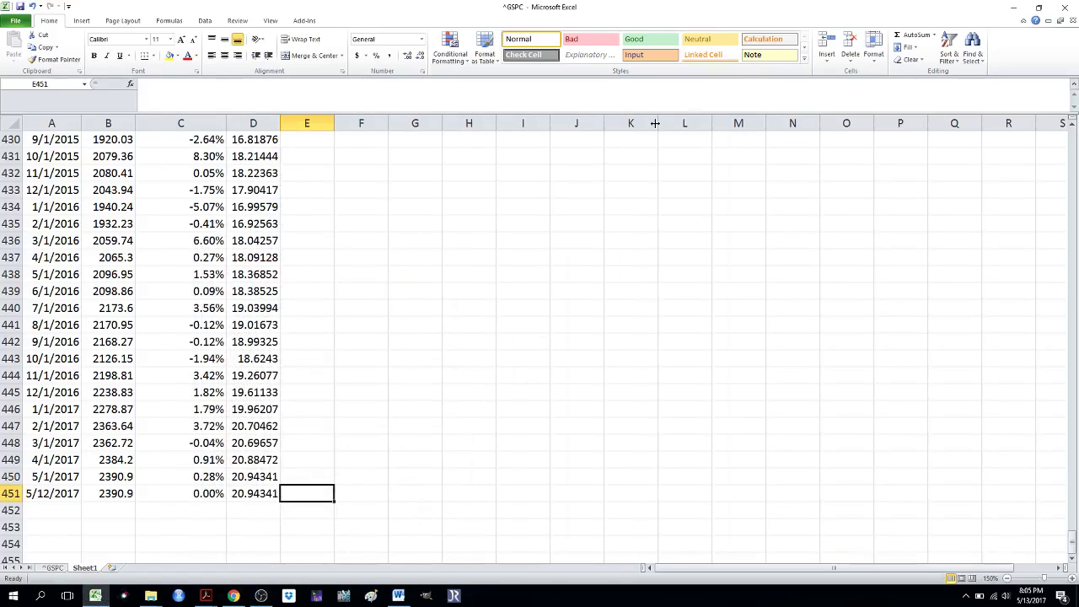
key("Left")
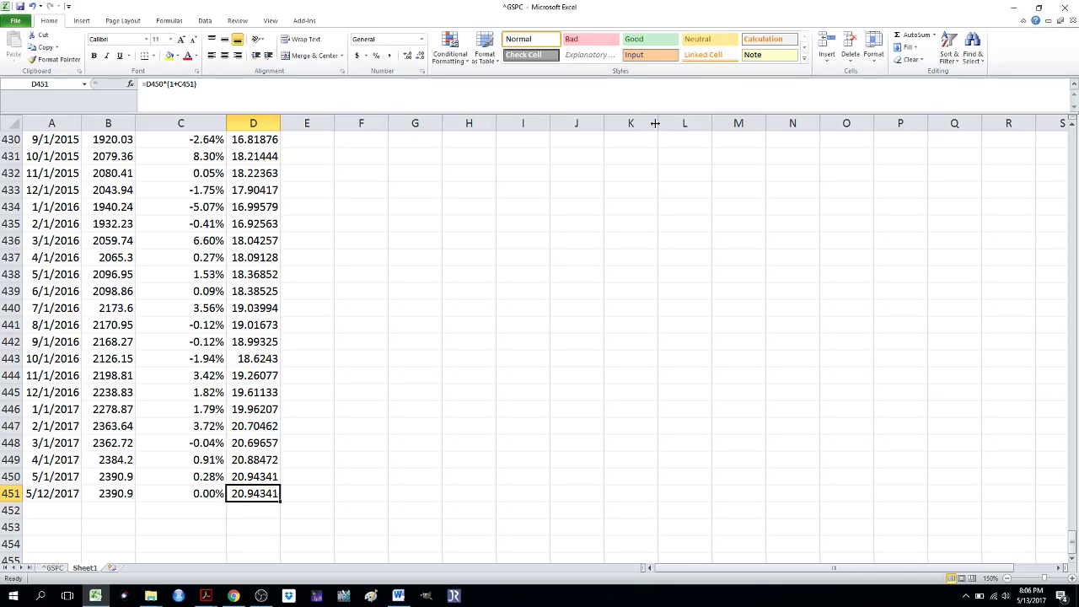
key("Right")
key("Right")
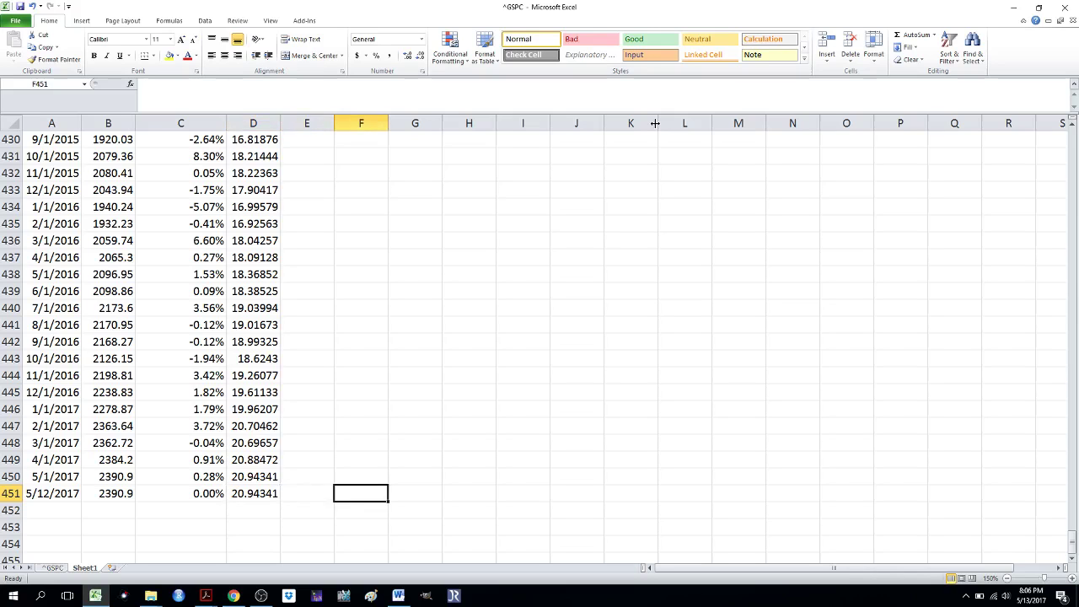
key("Left")
key("Down")
key("Down")
key("Down")
key("Left")
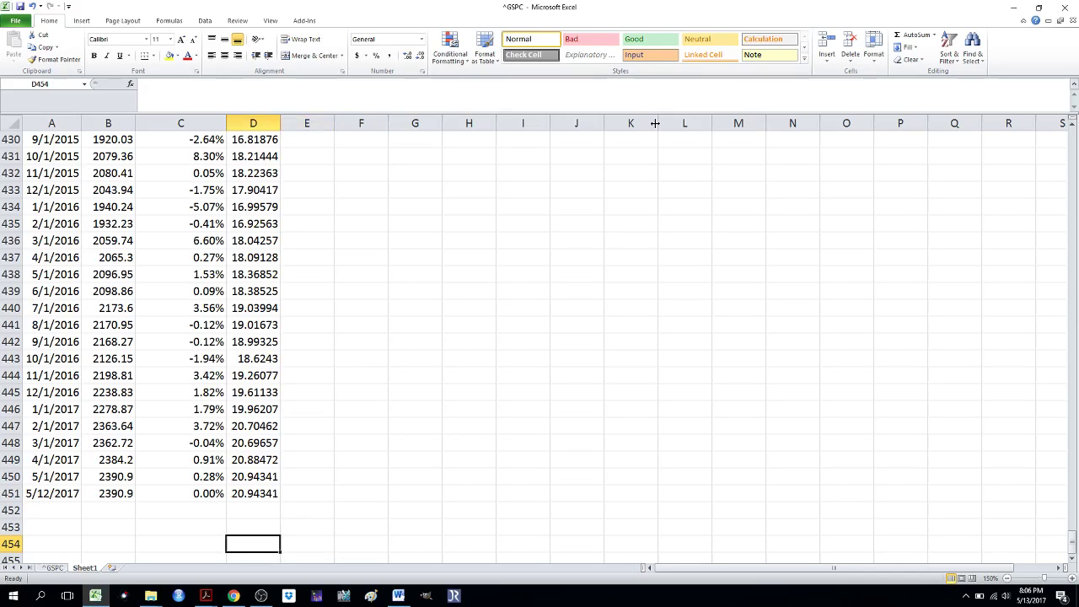
Compare the first and final cumulative growth values in column D
key("Up")
key("Up")
key("Up")
key("ctrl+Up")
key("Down")
key("Down")
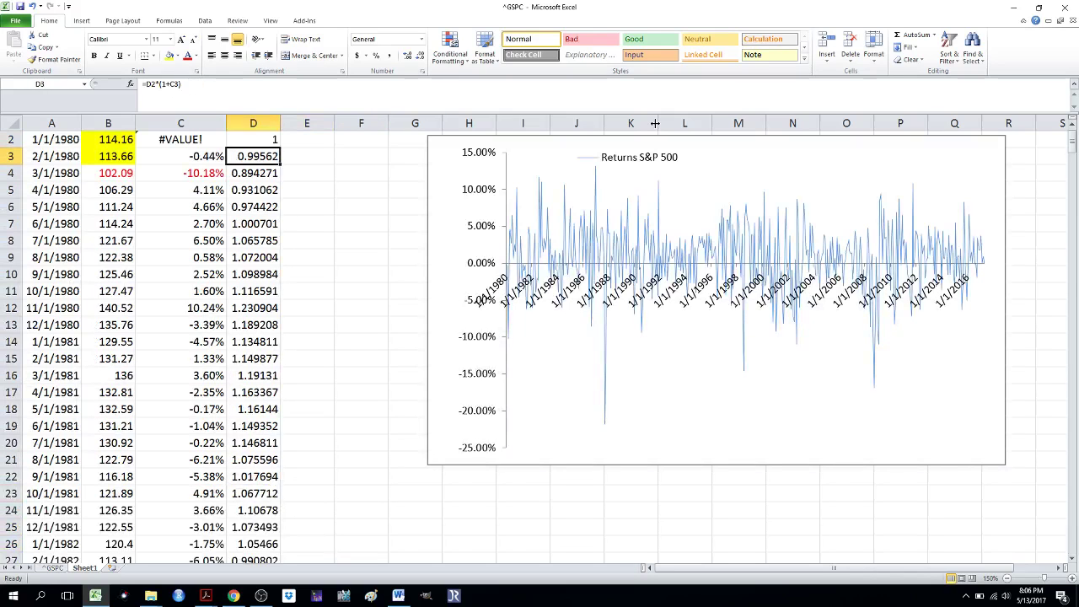
key("ctrl+Down")
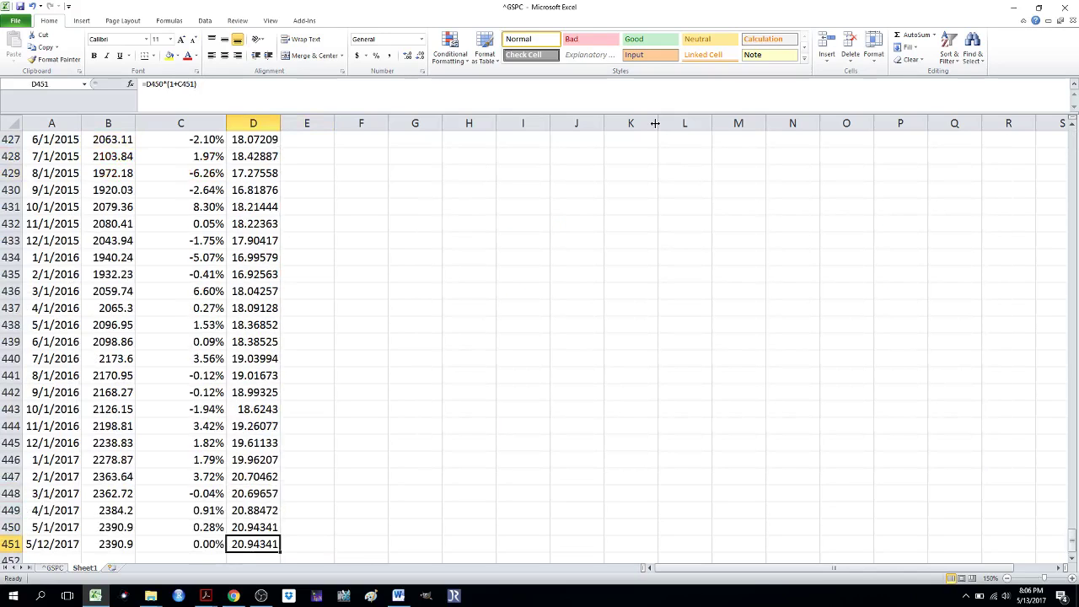
Calculate the annualized return in D453 with the formula =D451^(12/450)-1
key("Down")
key("Down")
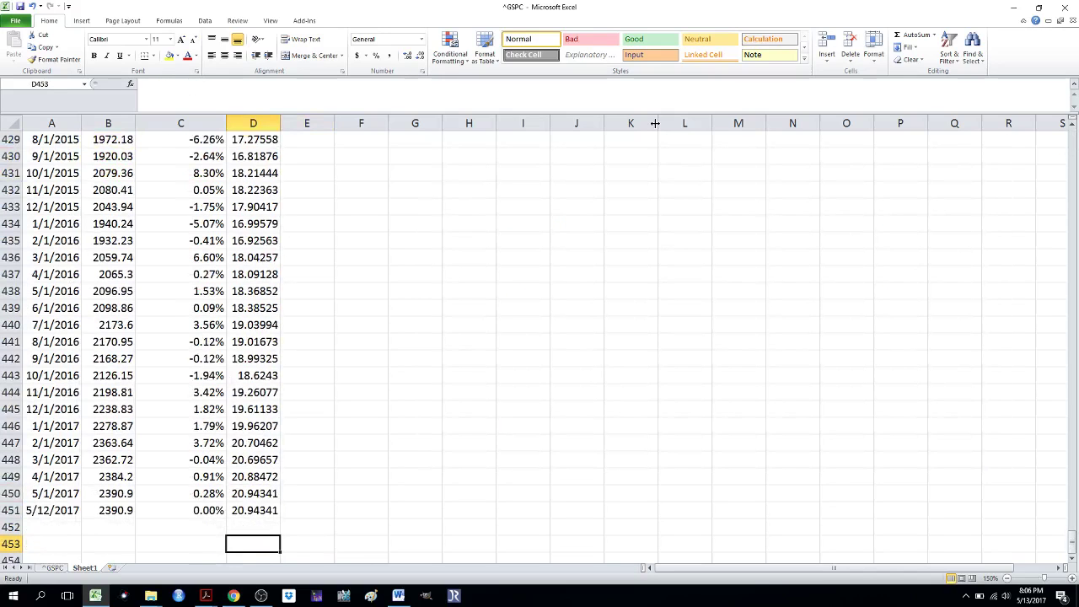
type("=")
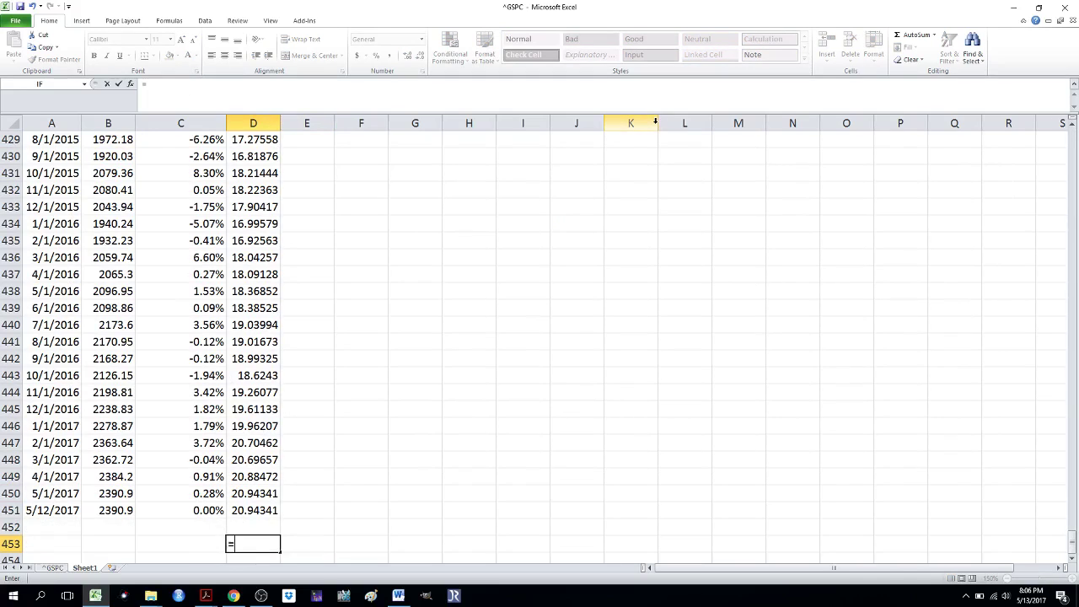
key("Up")
key("Up")
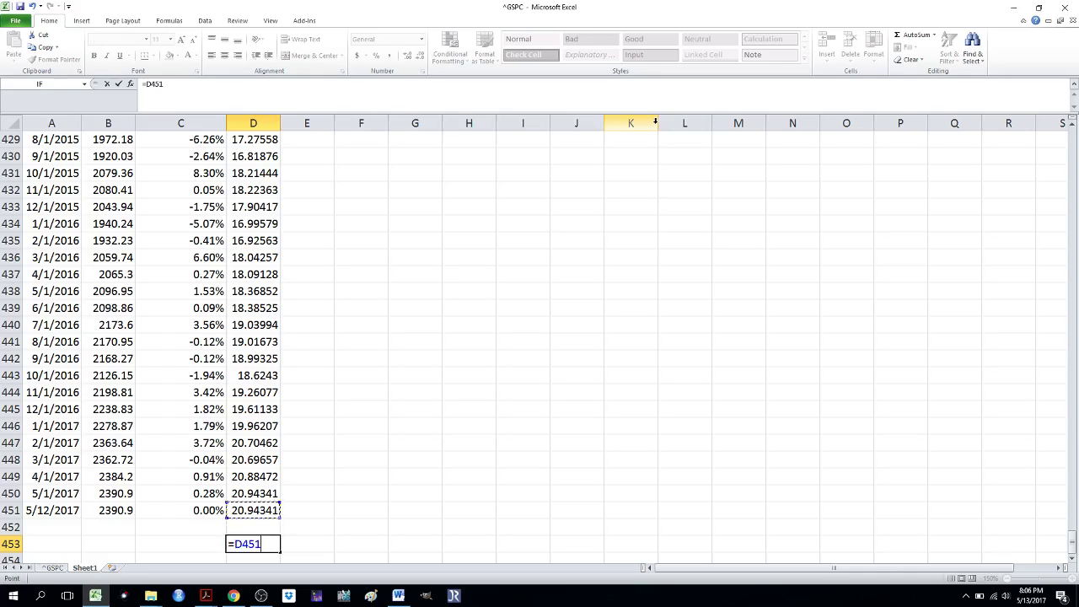
type("^(12")
type("/450)-1")
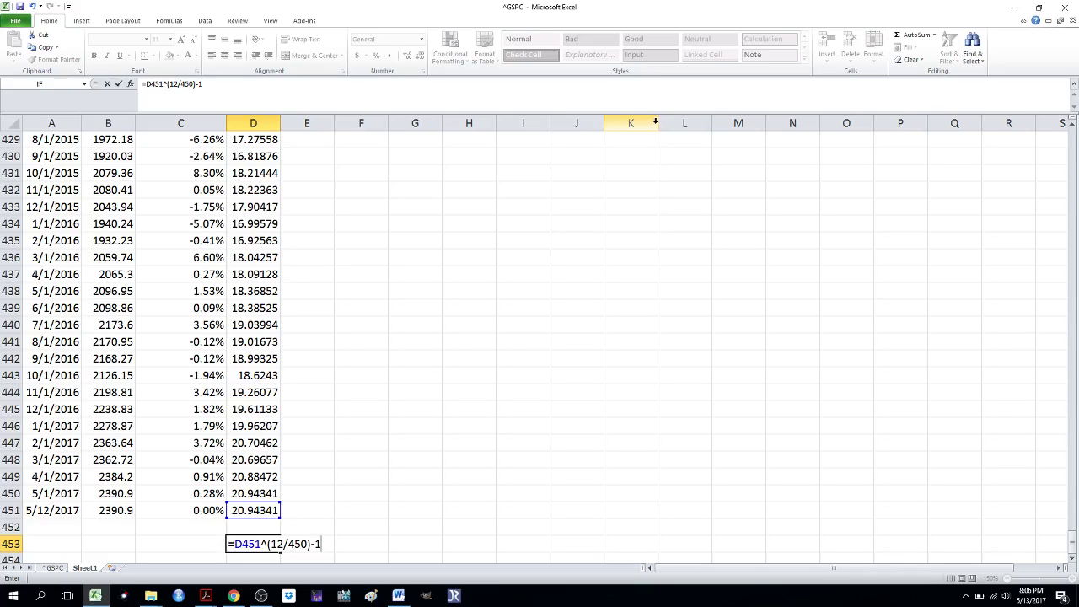
key("Return")
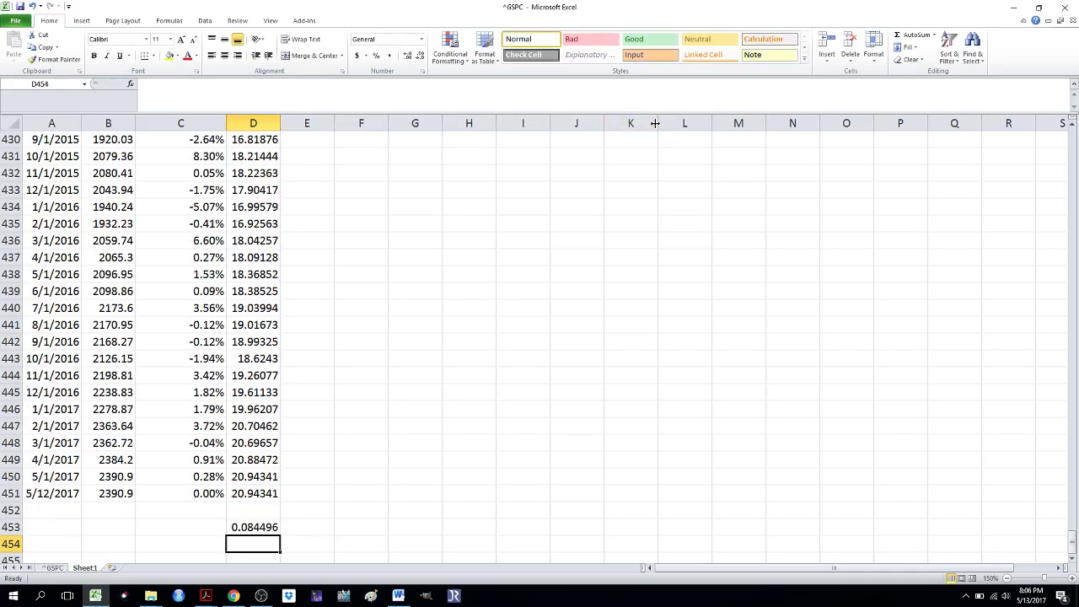
Format the annualized return in D453 as a percentage with two decimals, in bold red text at size 20
key("Up")
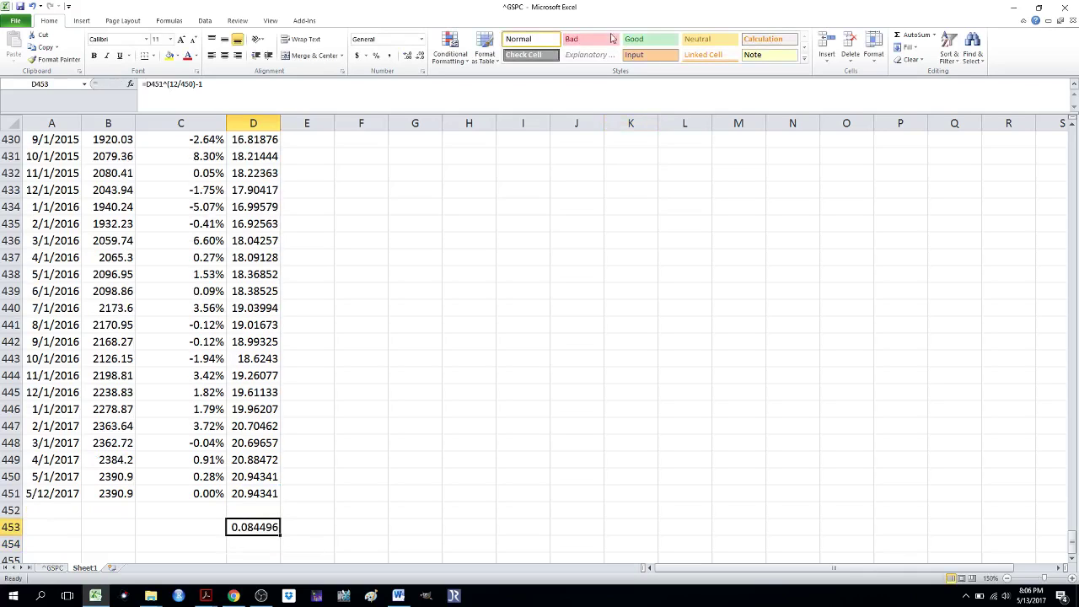
left_click(377, 56)
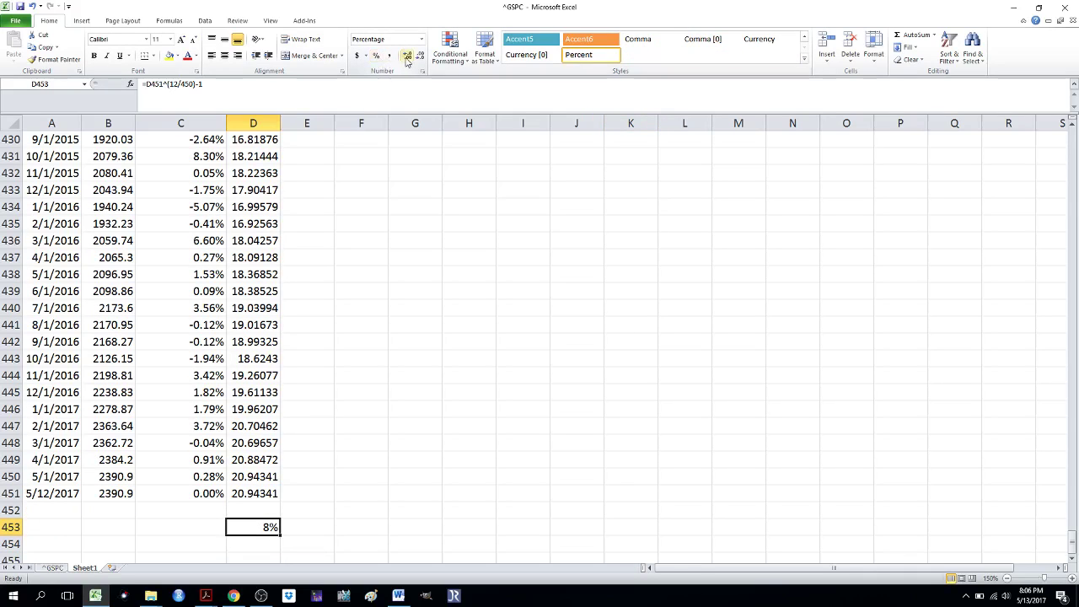
left_click(407, 56)
left_click(407, 56)
type("20")
key("Return")
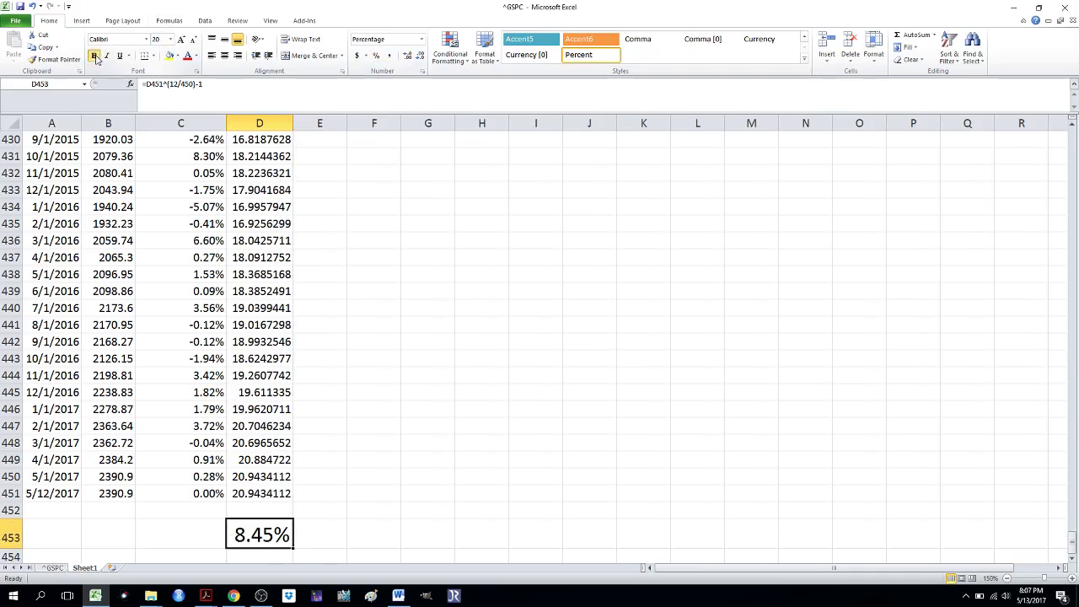
left_click(96, 56)
left_click(187, 57)
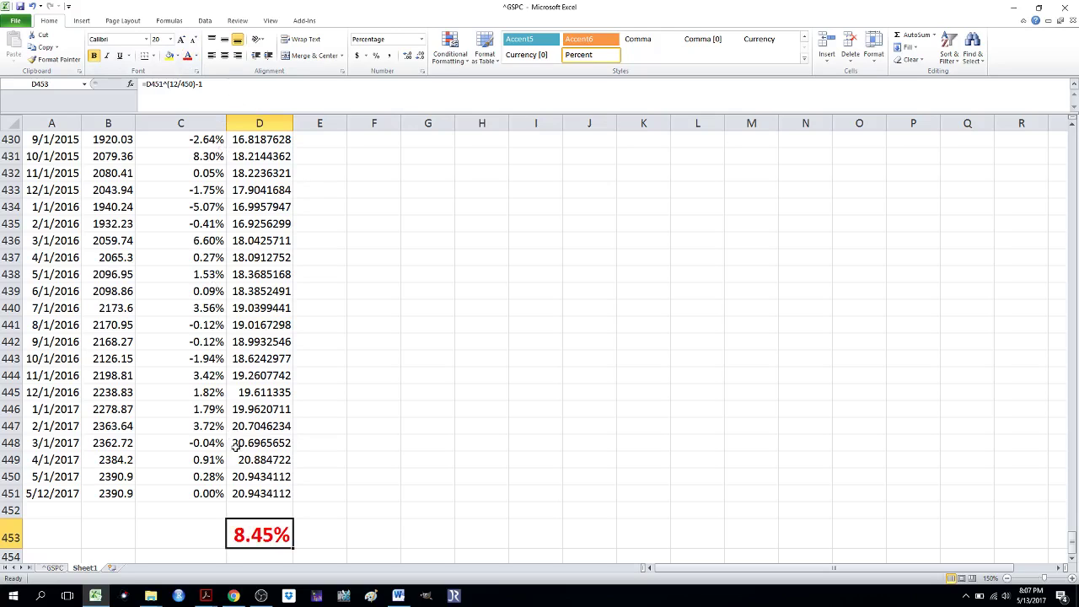
left_click(260, 495)
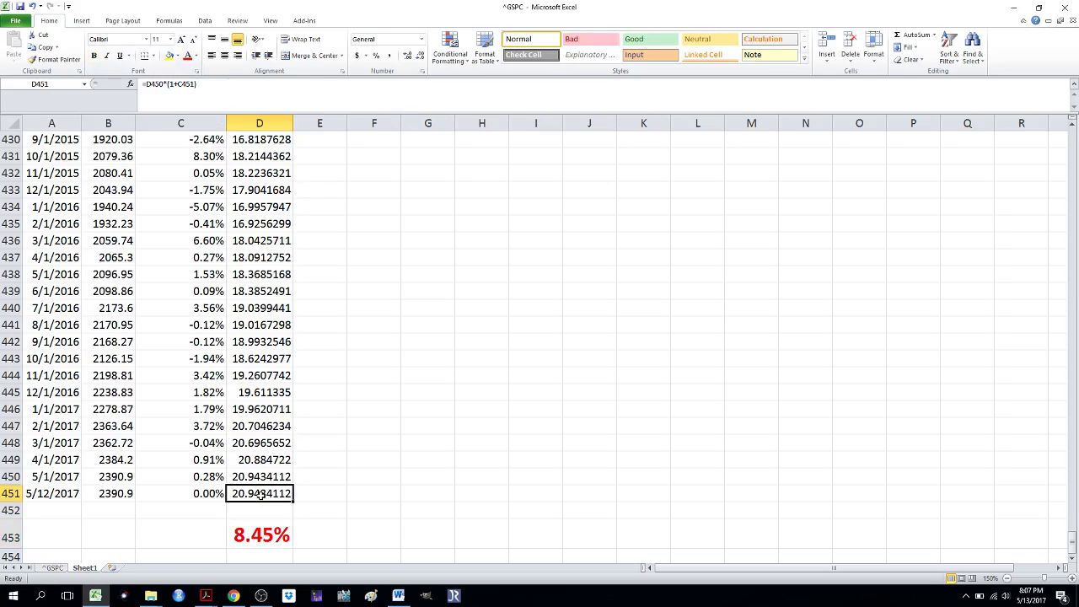
left_click(362, 533)
type("=")
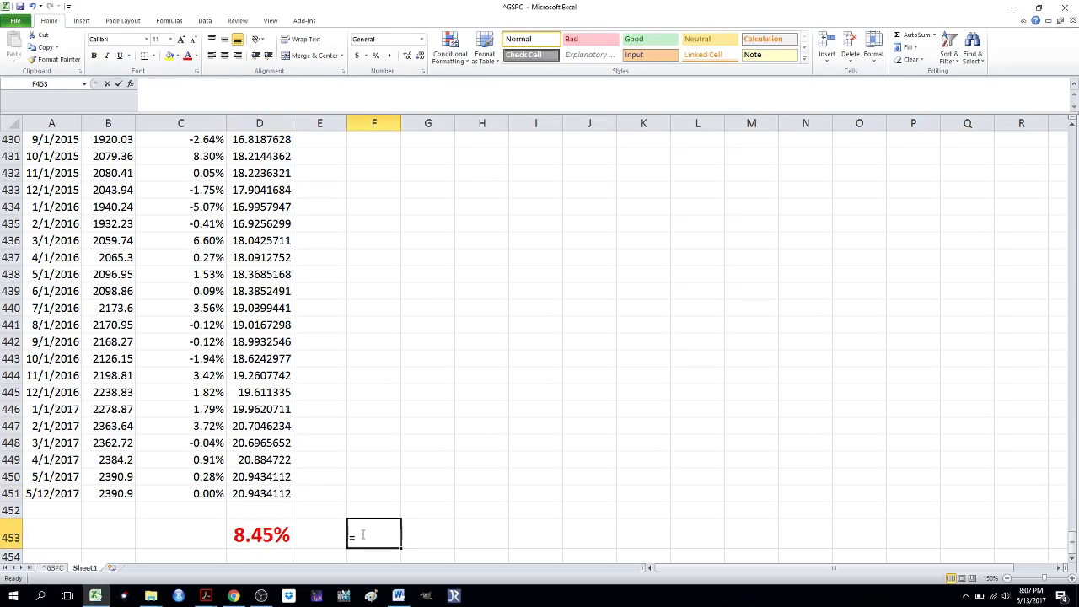
key("Up")
key("Up")
key("Left")
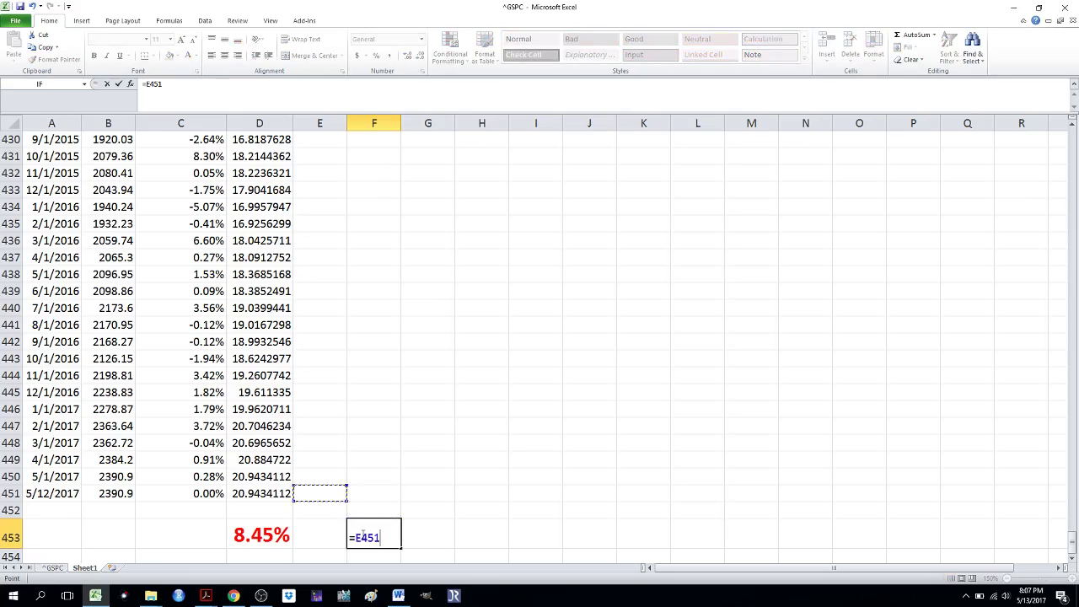
key("BackSpace")
key("BackSpace")
key("BackSpace")
key("BackSpace")
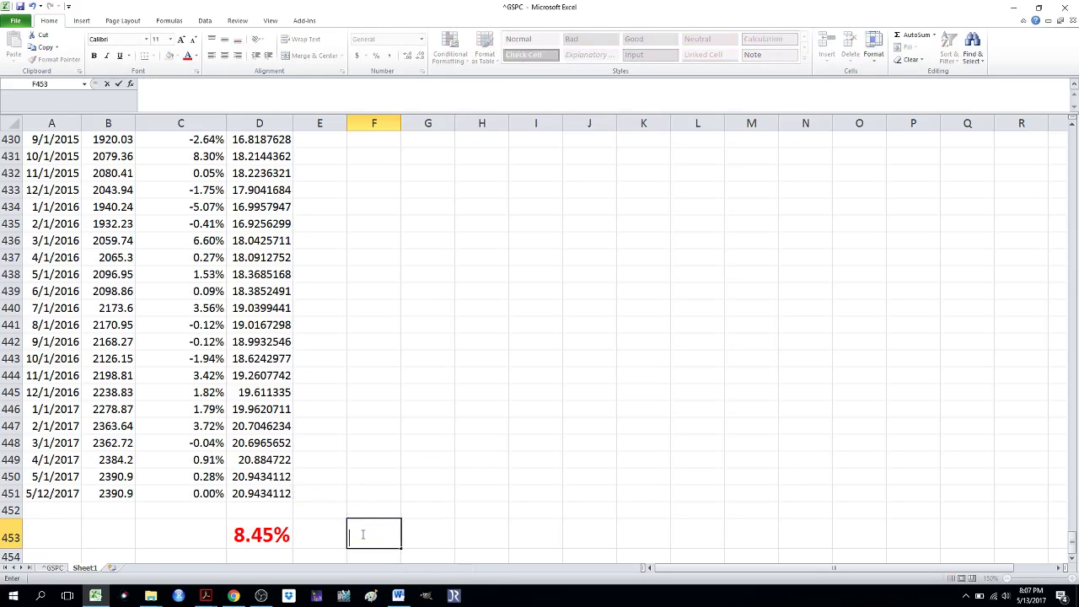
Check how many monthly values the cumulative growth range D2:D451 contains and return to the column's end
left_click(266, 493)
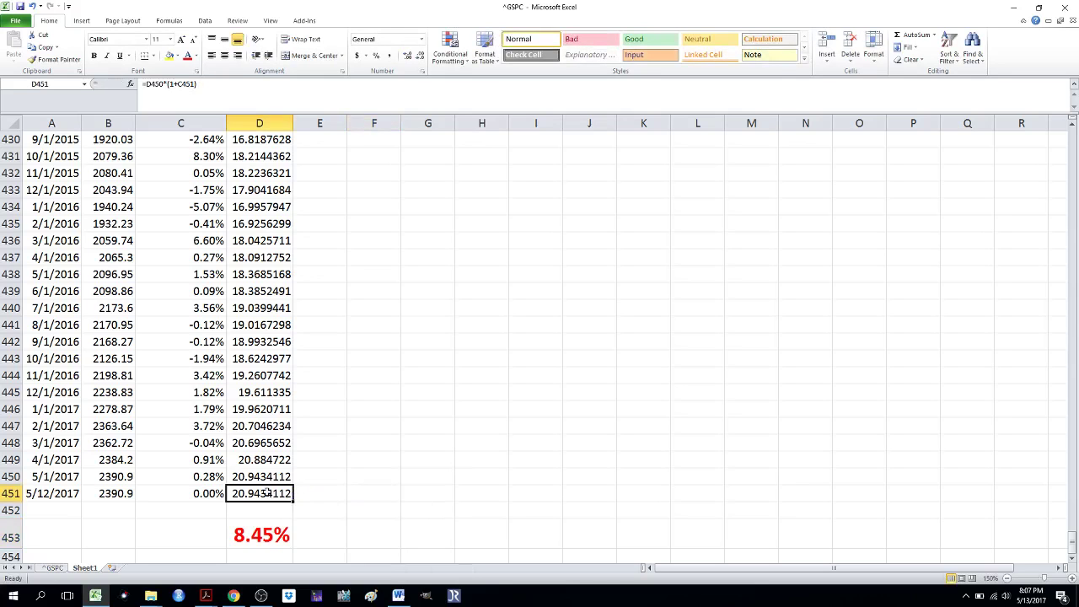
key("ctrl+shift+Up")
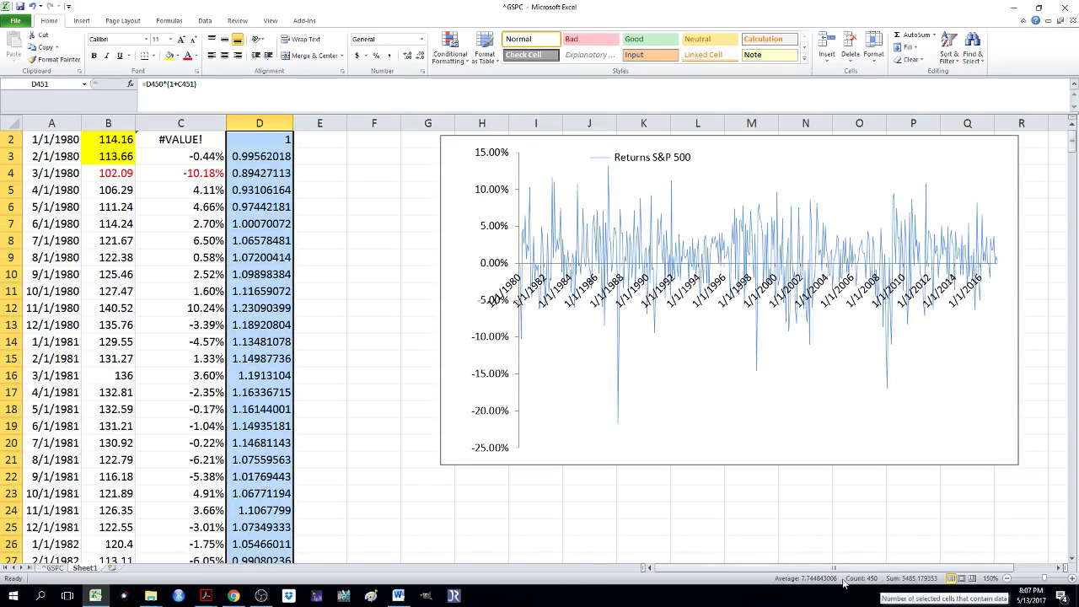
left_click(268, 388)
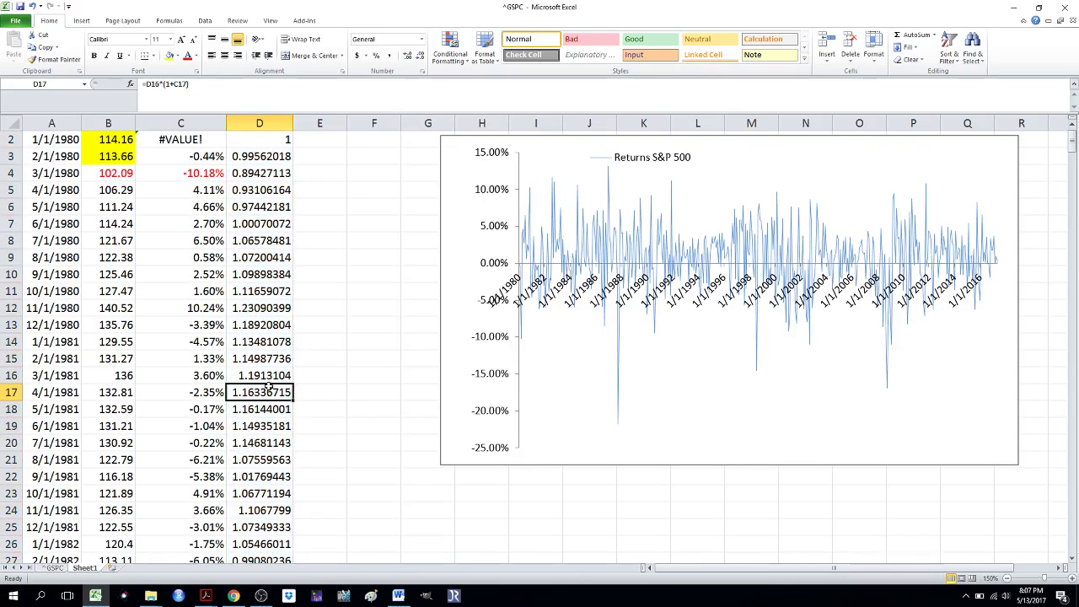
key("ctrl+Down")
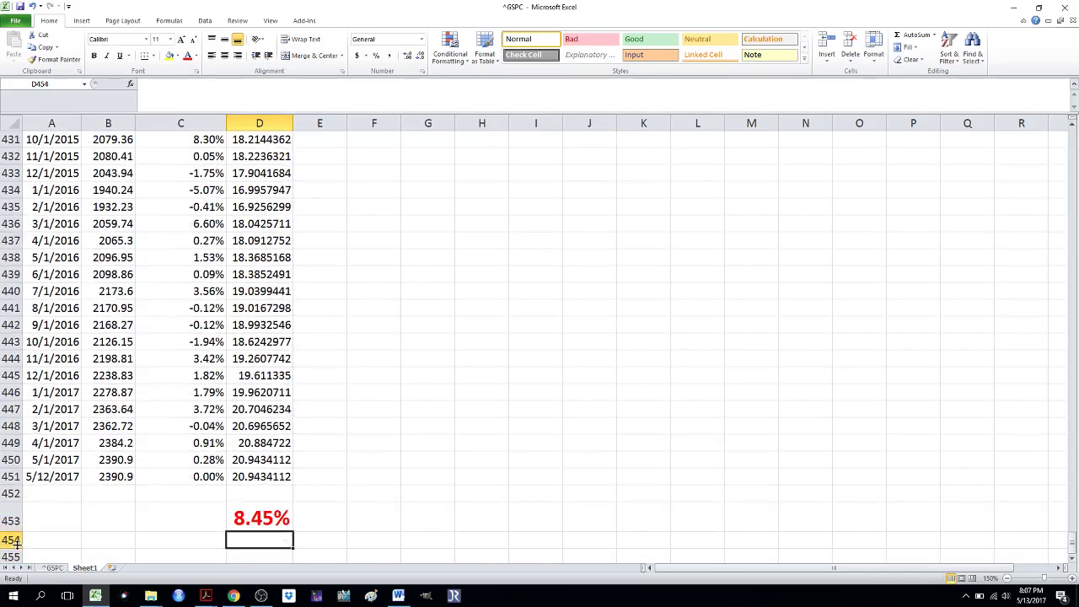
Recalculate the annualized return in E453 with the formula =D451^(12/450)-1
key("Right")
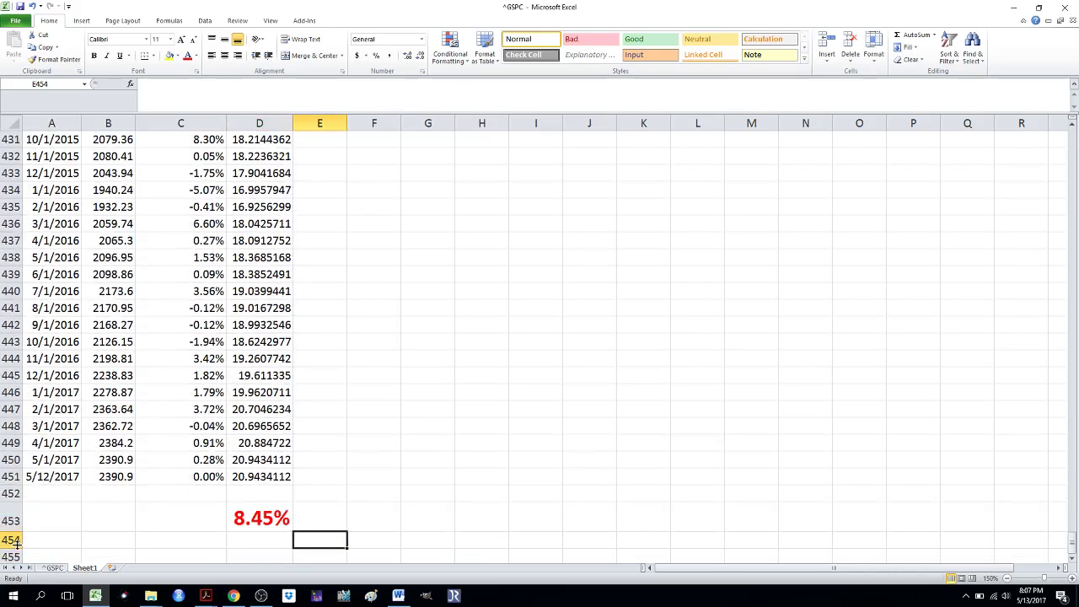
key("Up")
type("=")
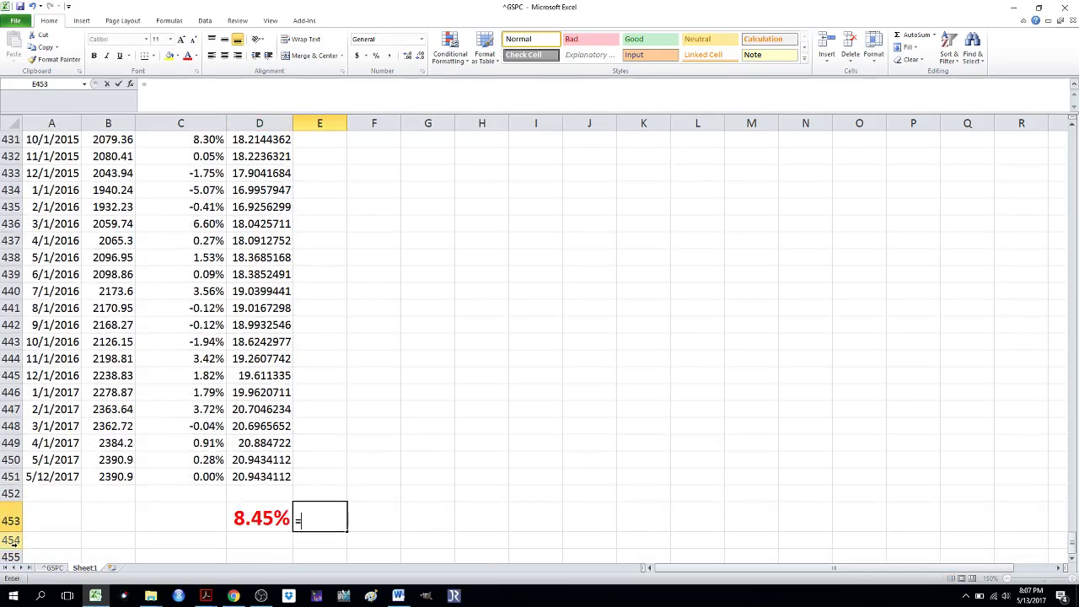
key("Up")
key("Left")
key("Up")
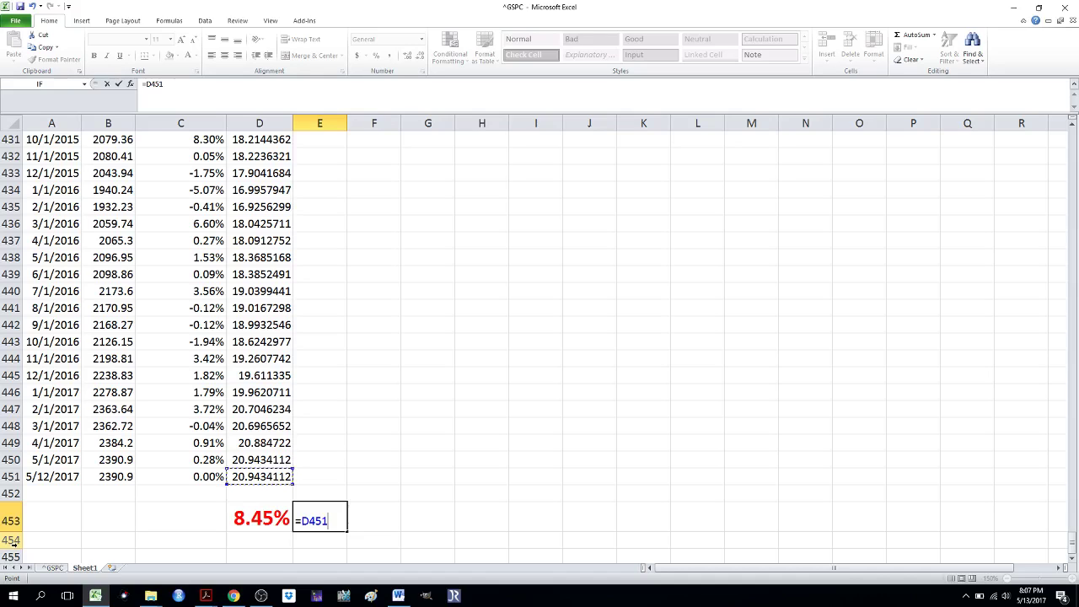
type("^(12")
type("/")
type("45")
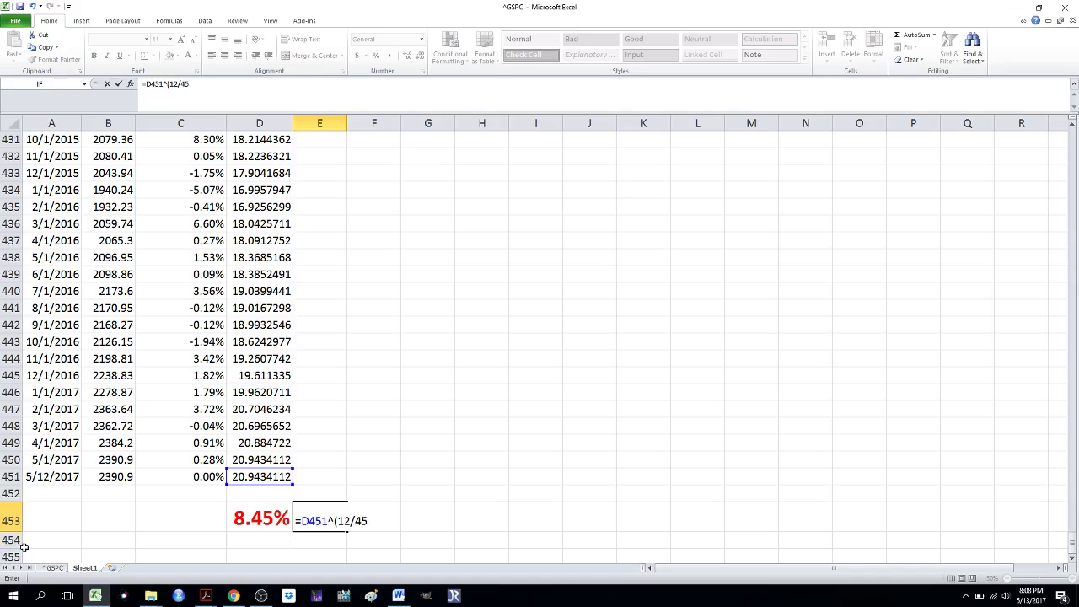
type("0)-1")
key("Return")
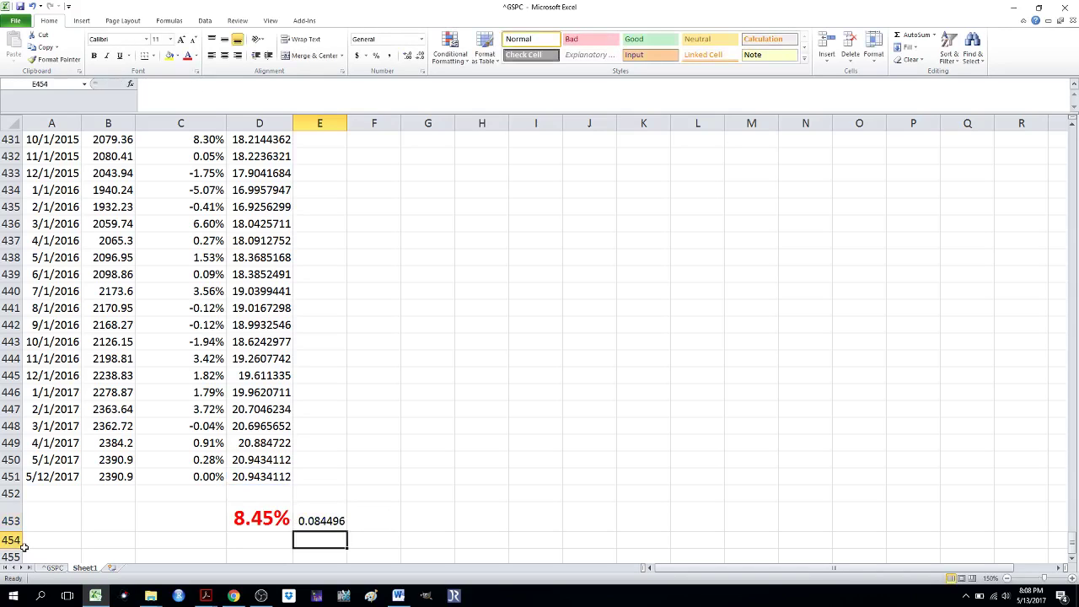
Format the annualized return in E453 at font size 20 as a percentage with two decimals
key("Up")
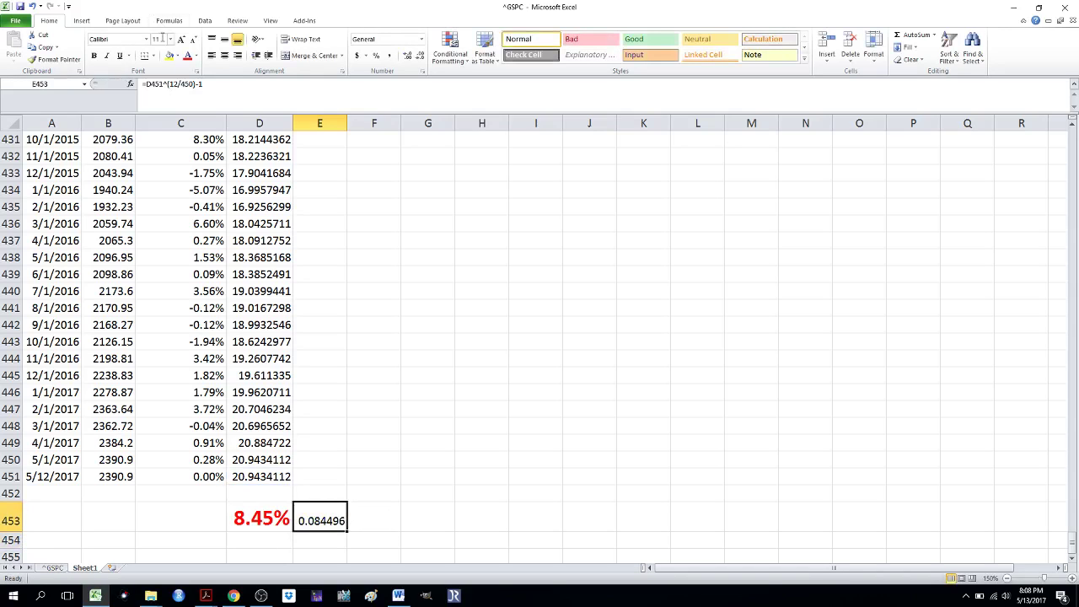
left_click(156, 39)
type("20")
key("Return")
left_click(376, 55)
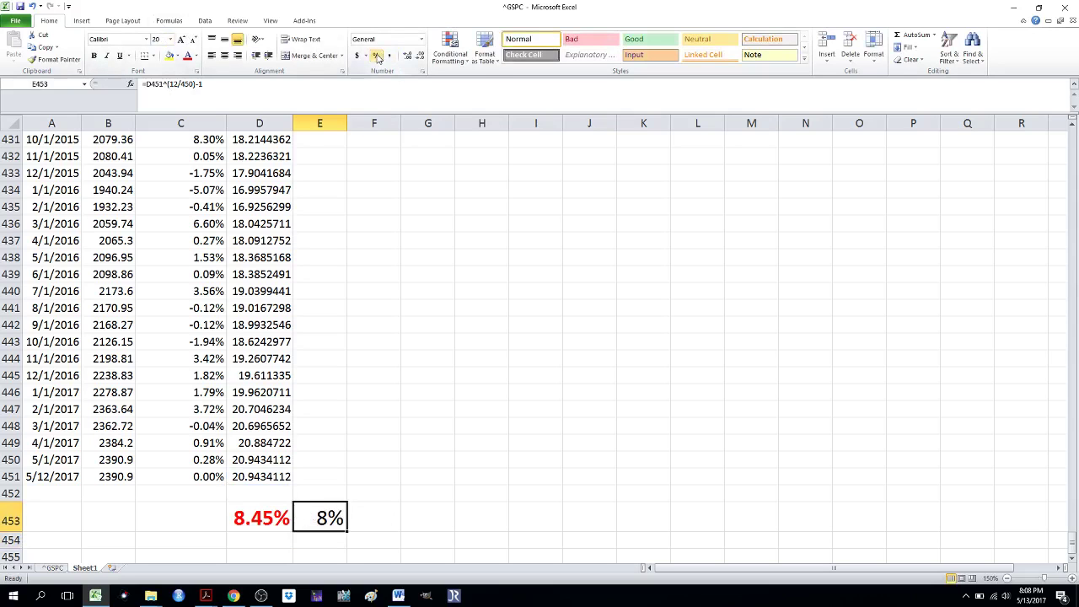
left_click(405, 56)
left_click(405, 56)
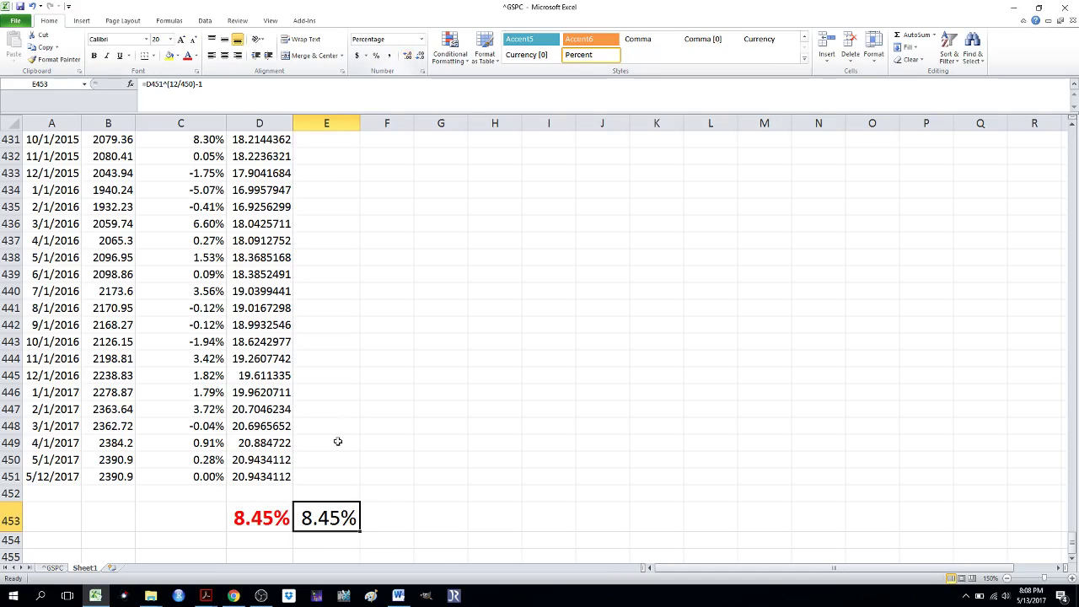
Check the average annual S&P 500 return in the Google results in Chrome and return to the Excel workbook
left_click(243, 597)
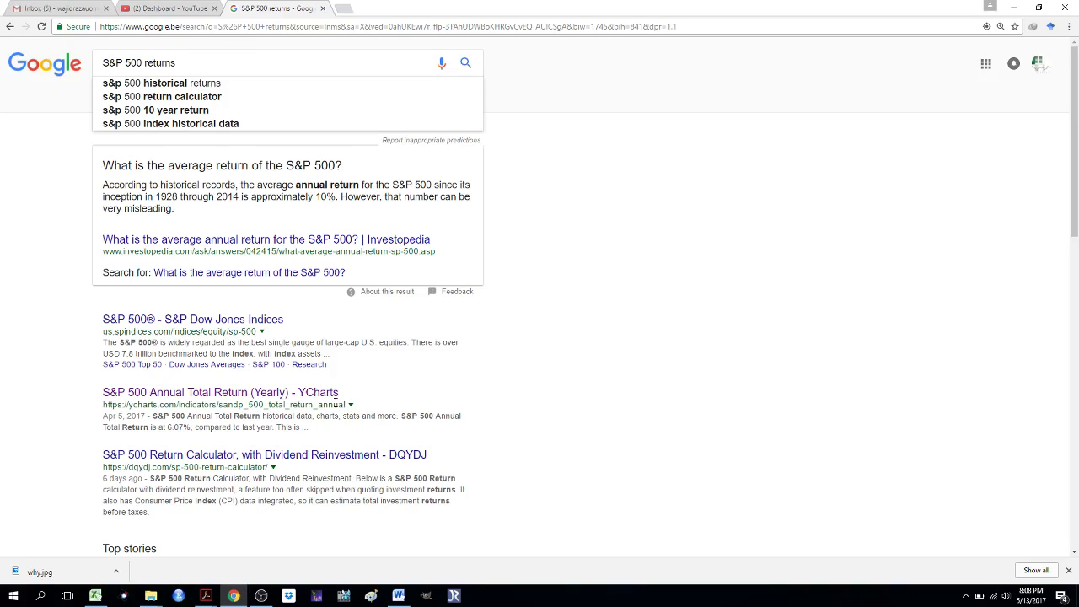
left_click(96, 597)
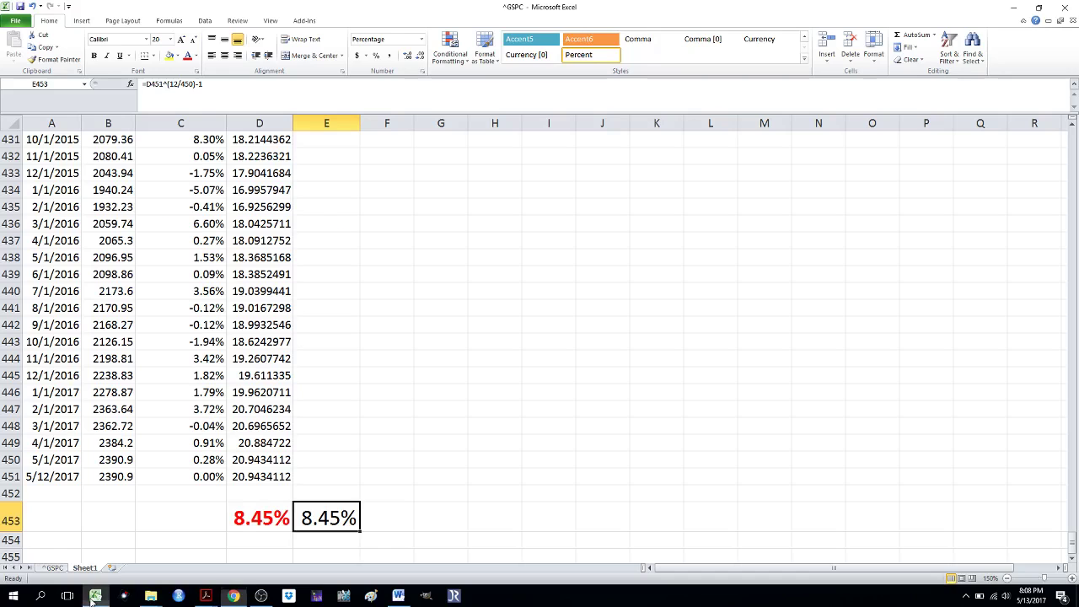